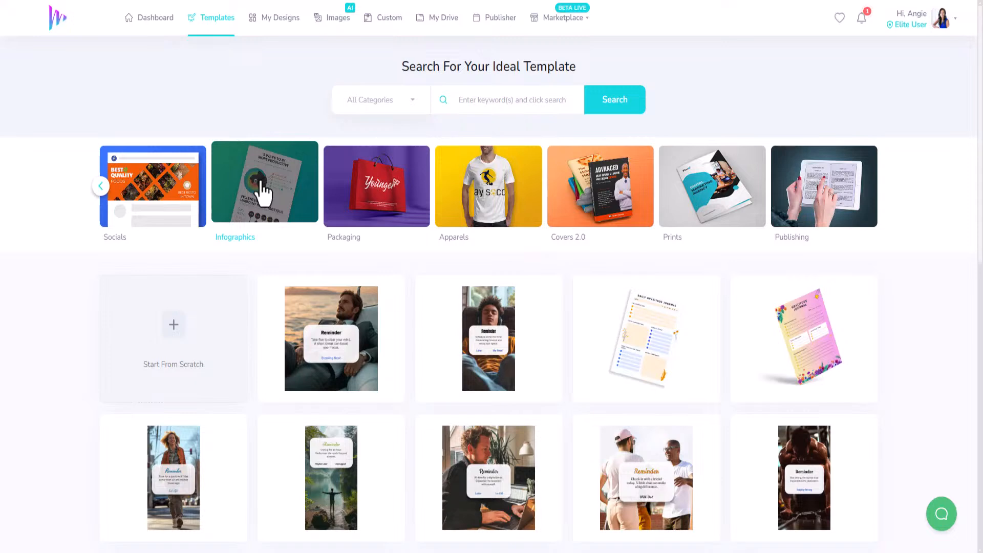
Show the Newsletters templates in the Prints category
{"action": "left_click", "coordinate": [705, 193]}
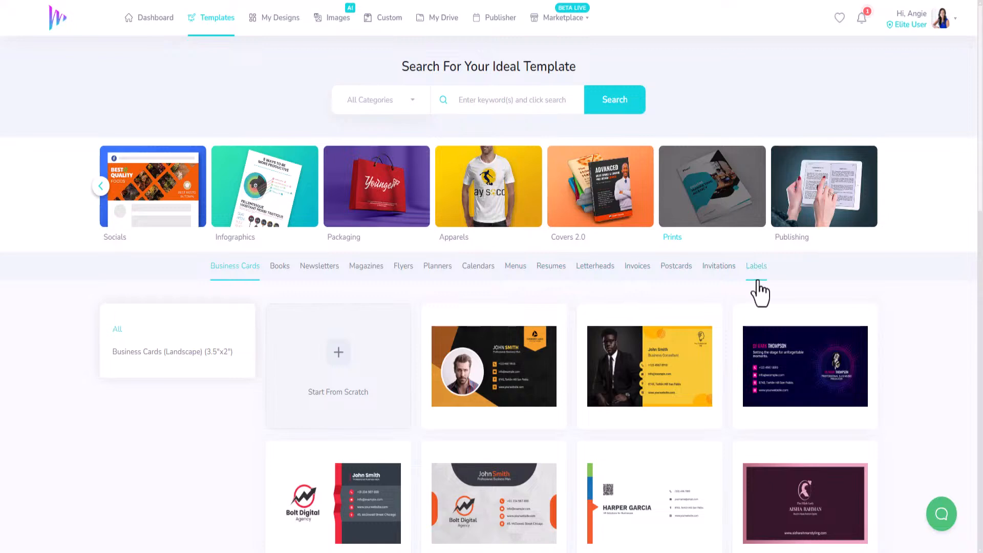
{"action": "left_click", "coordinate": [316, 271]}
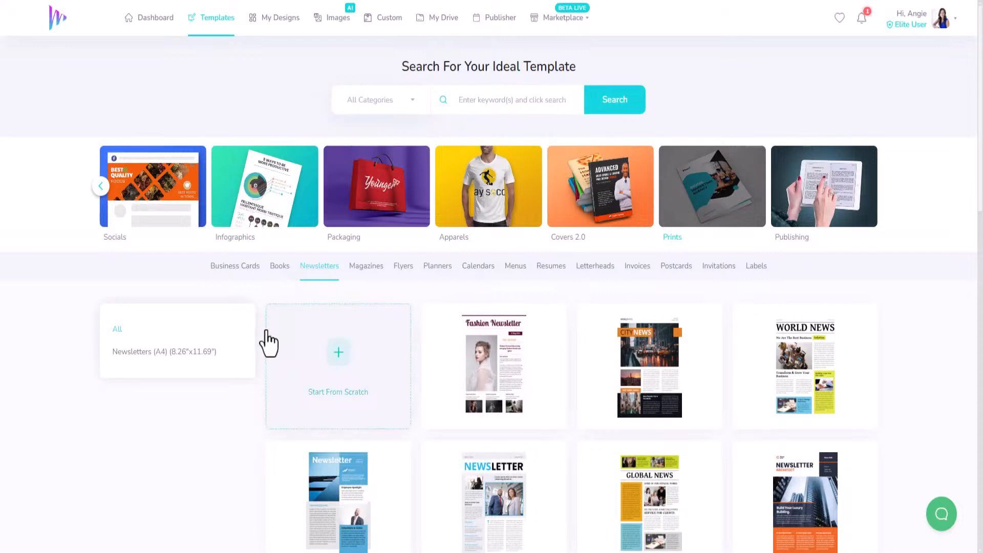
Look through the full list of newsletter templates, loading more designs to compare their layouts
{"action": "scroll", "coordinate": [264, 341], "scroll_direction": "down", "scroll_amount": 5}
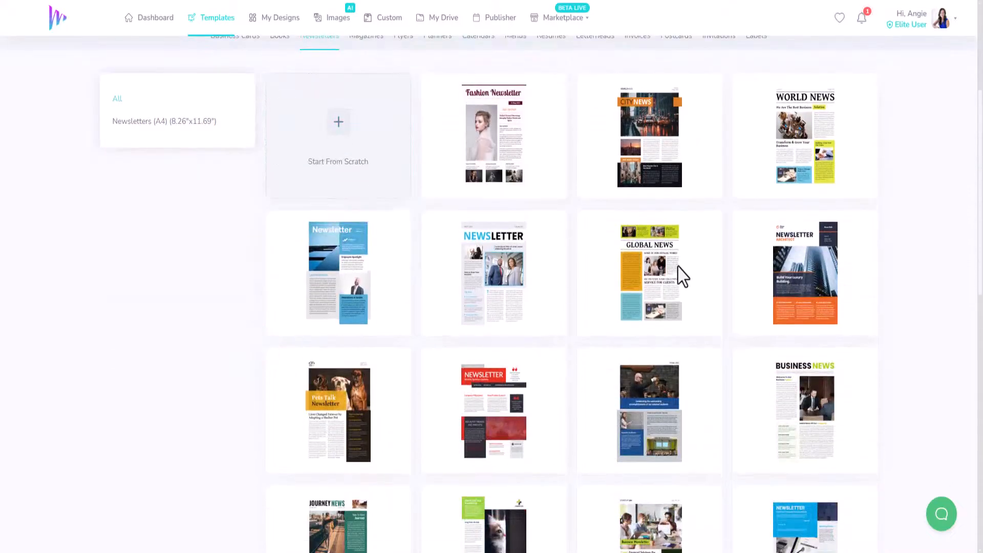
{"action": "scroll", "coordinate": [447, 420], "scroll_direction": "down", "scroll_amount": 14}
{"action": "scroll", "coordinate": [455, 405], "scroll_direction": "up", "scroll_amount": 18}
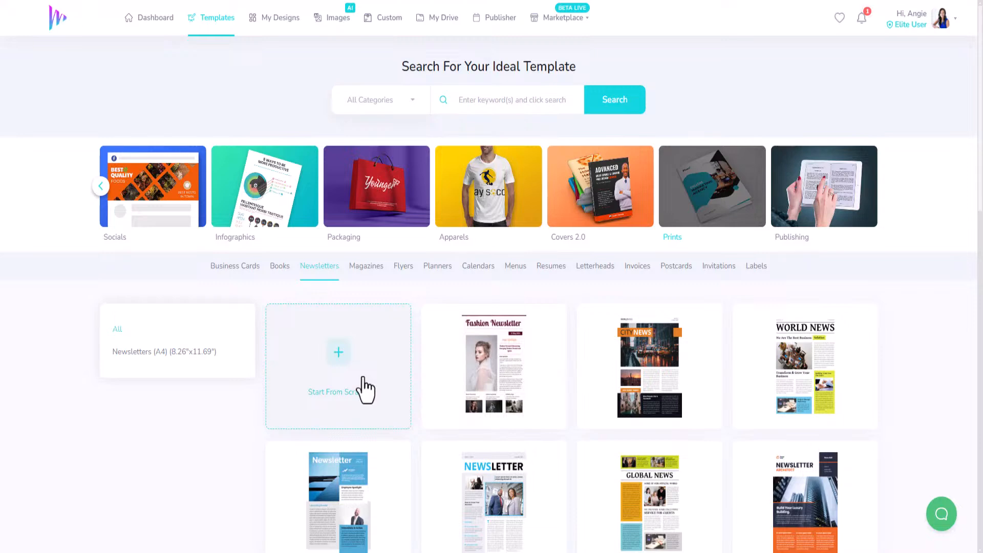
{"action": "scroll", "coordinate": [365, 392], "scroll_direction": "down", "scroll_amount": 3}
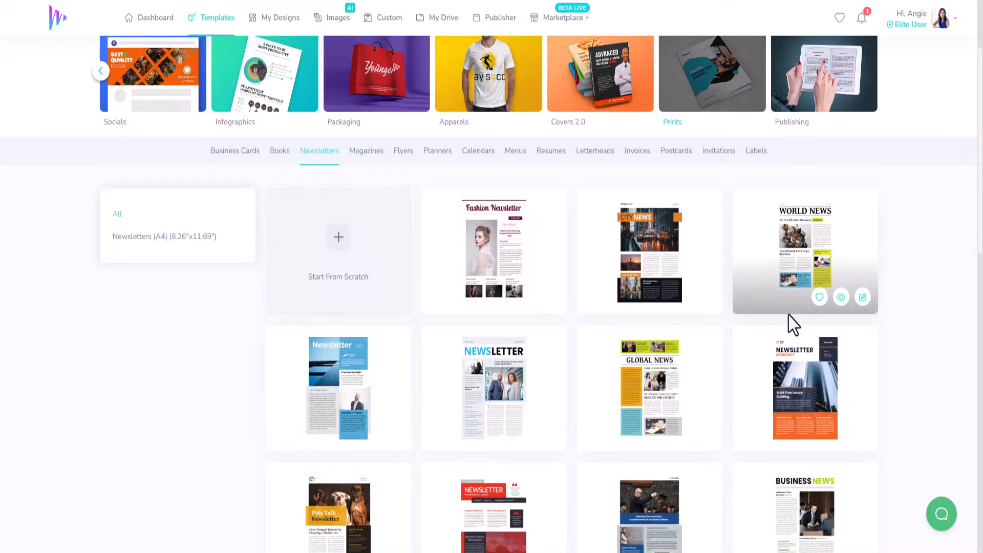
{"action": "scroll", "coordinate": [794, 331], "scroll_direction": "down", "scroll_amount": 3}
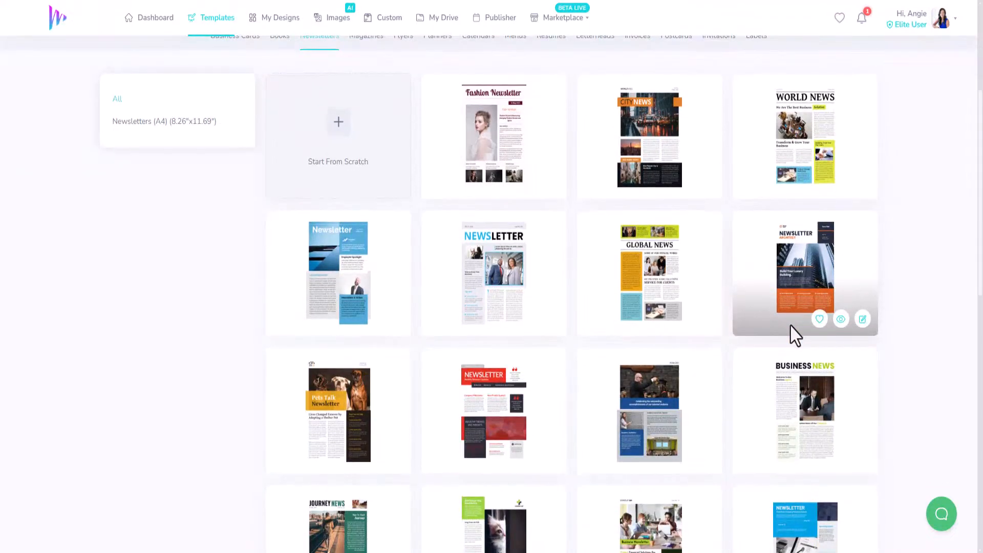
{"action": "scroll", "coordinate": [793, 338], "scroll_direction": "down", "scroll_amount": 6}
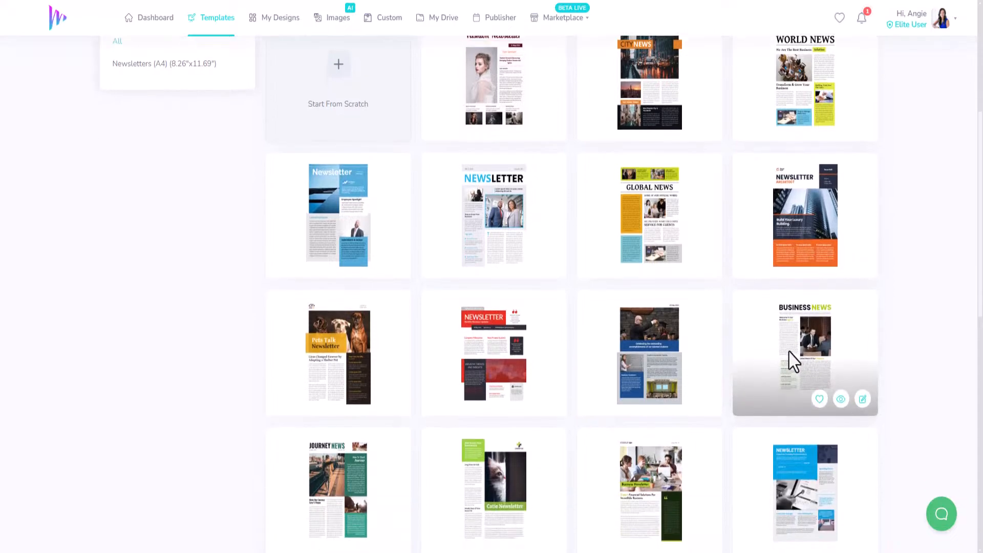
{"action": "scroll", "coordinate": [703, 366], "scroll_direction": "down", "scroll_amount": 6}
{"action": "scroll", "coordinate": [704, 366], "scroll_direction": "down", "scroll_amount": 6}
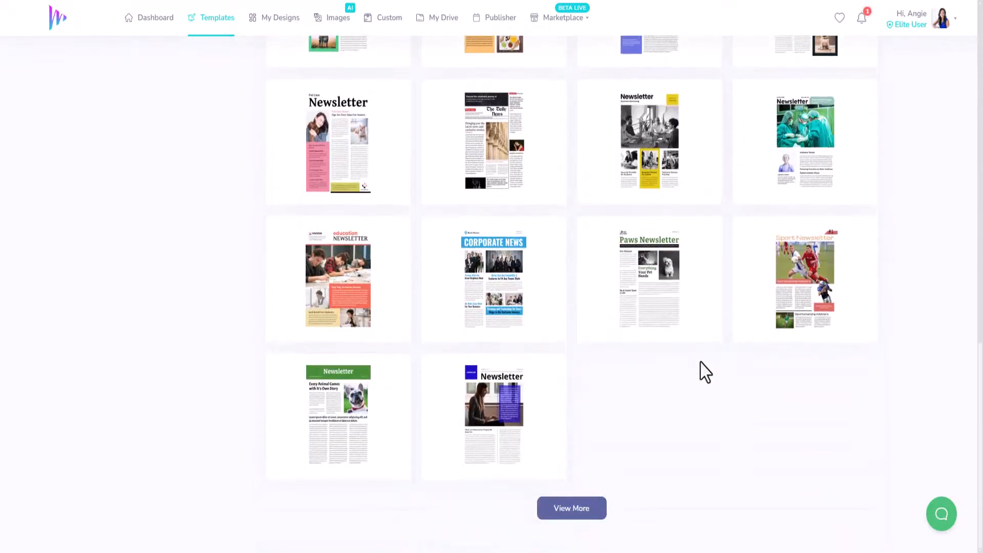
{"action": "left_click", "coordinate": [580, 509]}
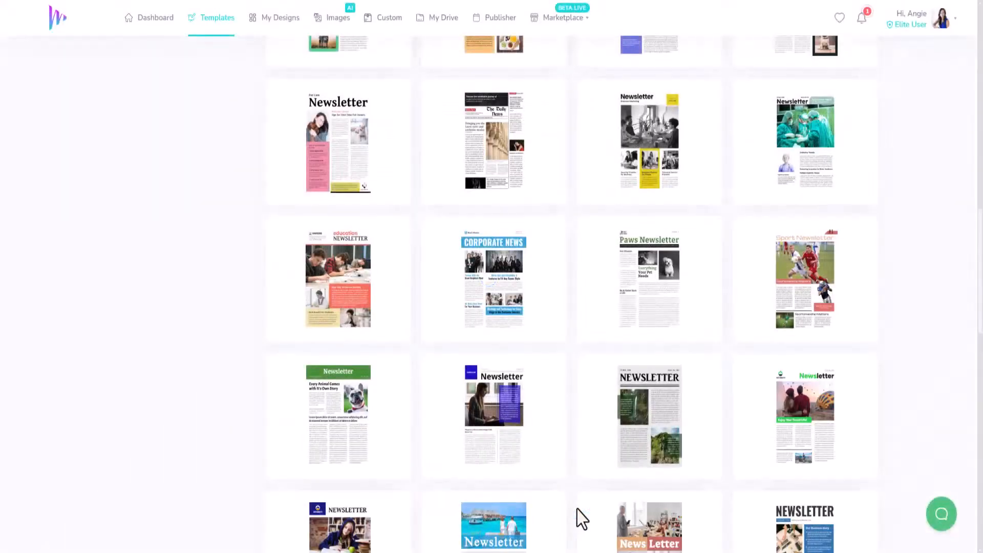
{"action": "scroll", "coordinate": [443, 279], "scroll_direction": "down", "scroll_amount": 6}
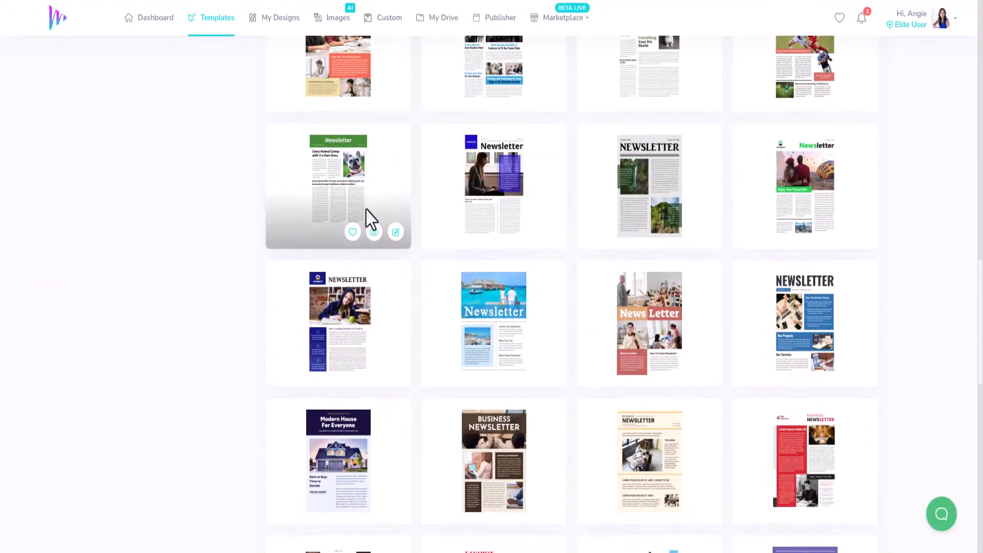
{"action": "scroll", "coordinate": [398, 175], "scroll_direction": "down", "scroll_amount": 6}
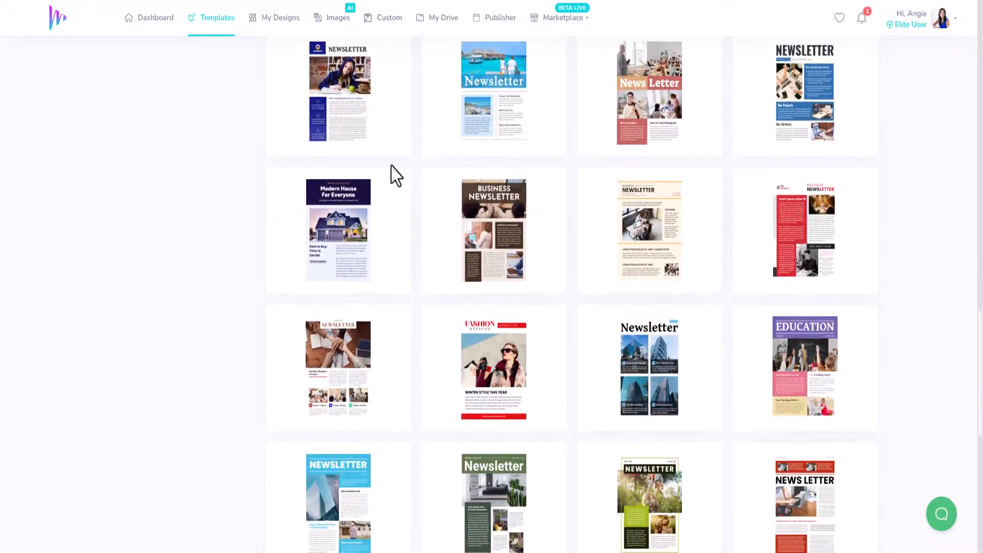
{"action": "scroll", "coordinate": [863, 257], "scroll_direction": "down", "scroll_amount": 6}
{"action": "scroll", "coordinate": [723, 256], "scroll_direction": "down", "scroll_amount": 5}
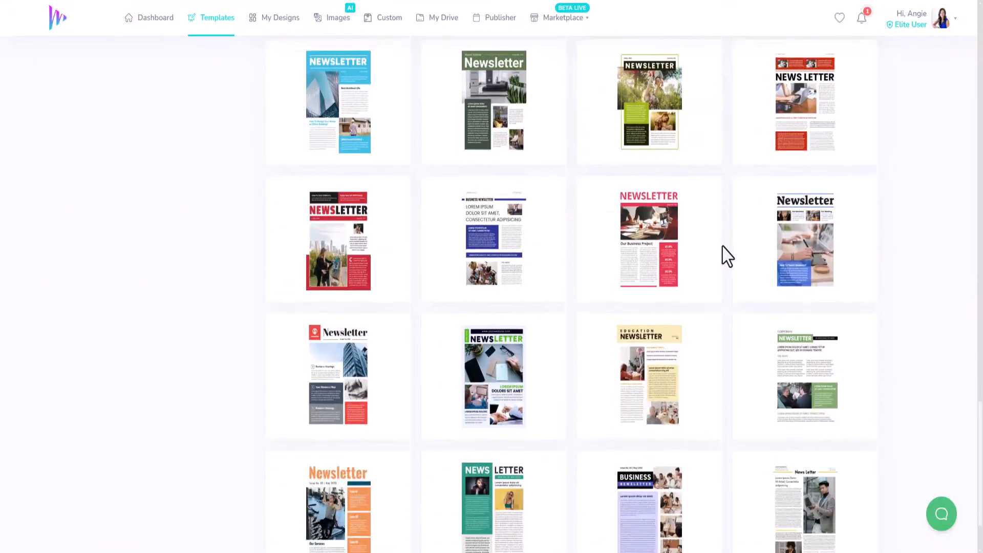
{"action": "scroll", "coordinate": [726, 256], "scroll_direction": "down", "scroll_amount": 3}
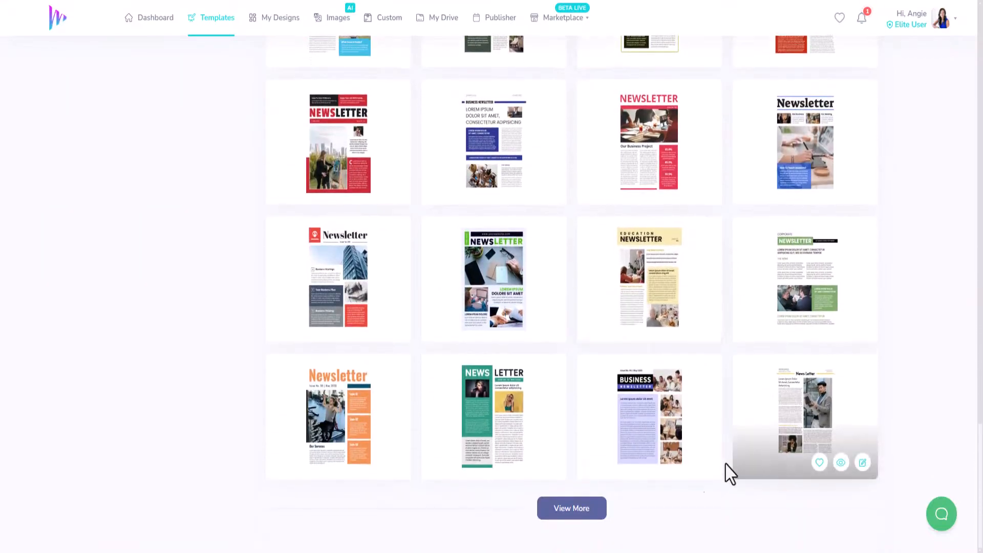
{"action": "left_click", "coordinate": [572, 508]}
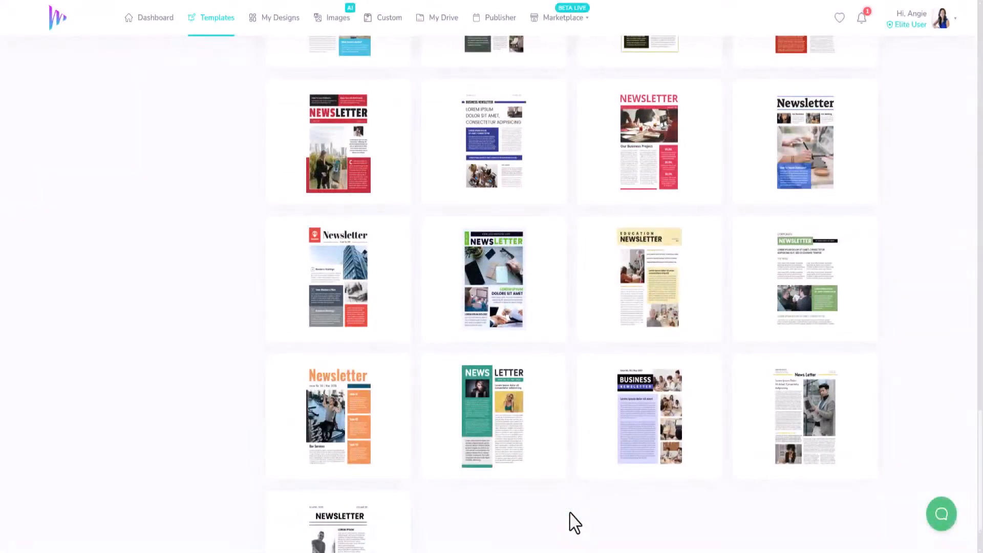
{"action": "scroll", "coordinate": [562, 433], "scroll_direction": "down", "scroll_amount": 2}
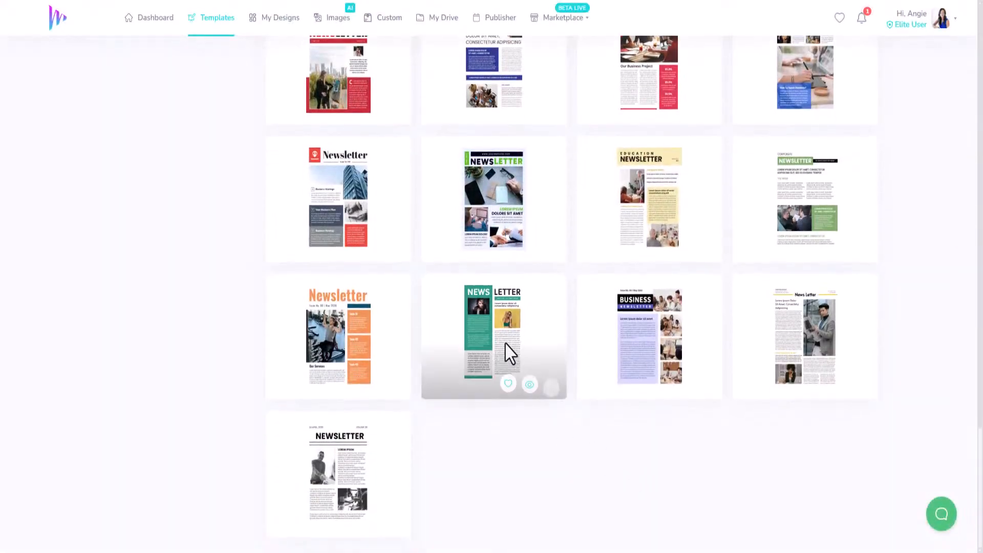
{"action": "scroll", "coordinate": [531, 320], "scroll_direction": "up", "scroll_amount": 5}
{"action": "scroll", "coordinate": [531, 321], "scroll_direction": "up", "scroll_amount": 5}
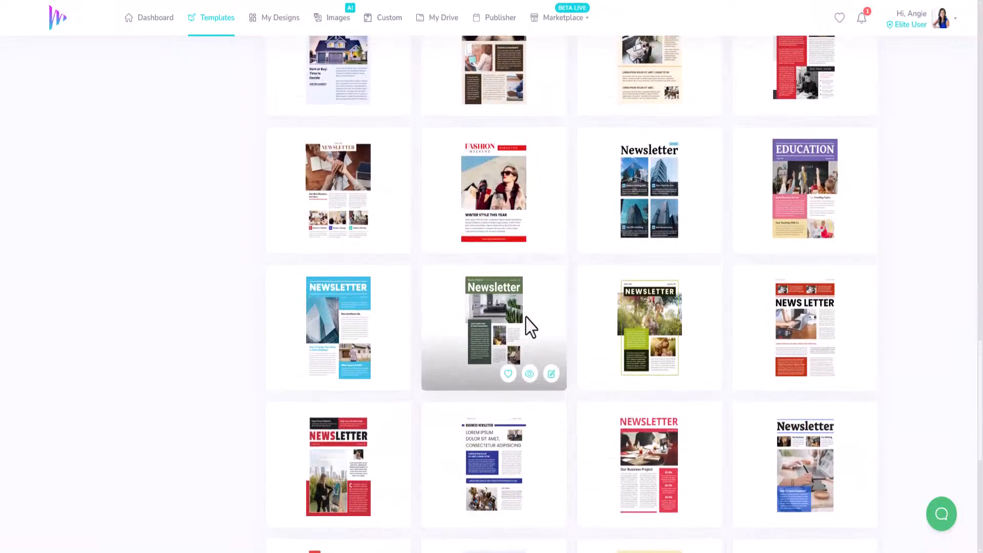
{"action": "scroll", "coordinate": [530, 328], "scroll_direction": "up", "scroll_amount": 6}
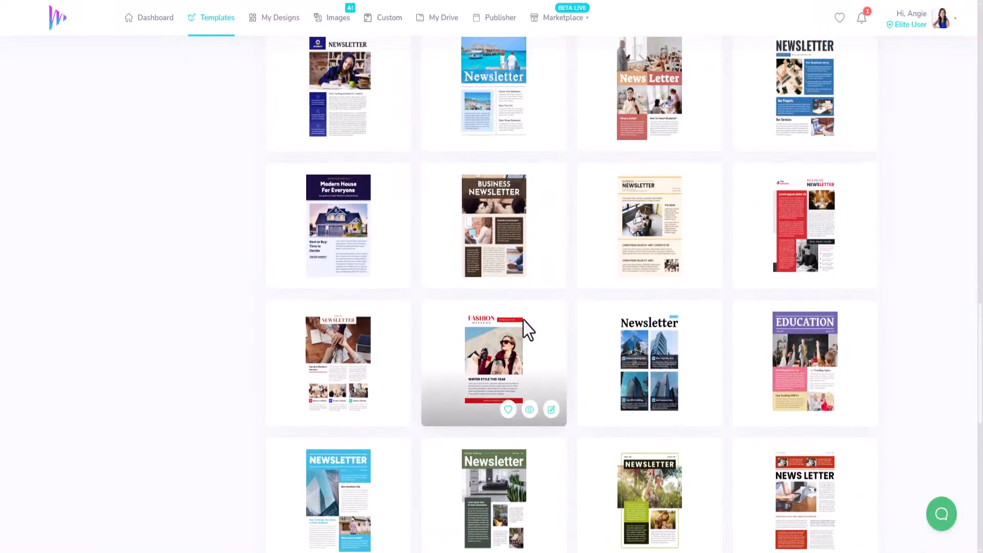
{"action": "scroll", "coordinate": [528, 330], "scroll_direction": "up", "scroll_amount": 7}
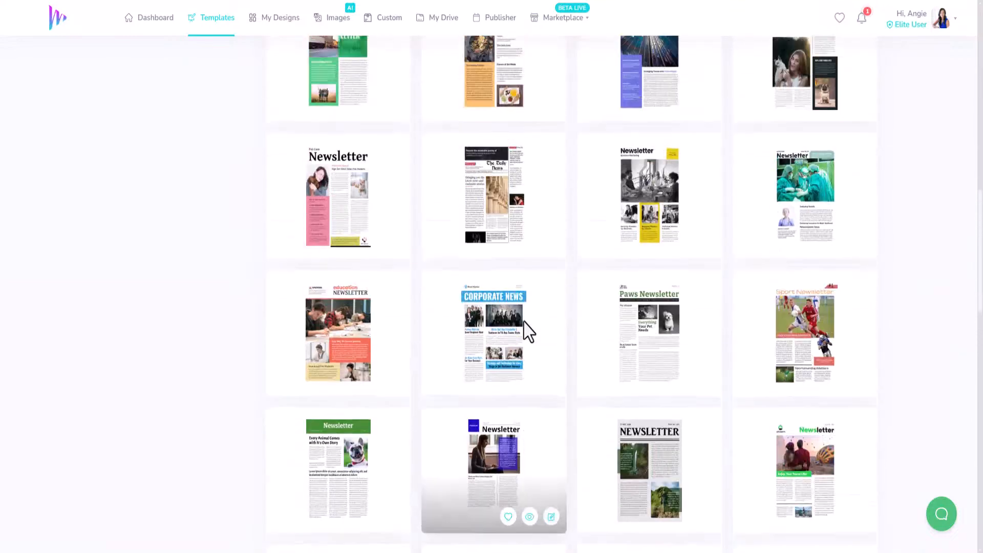
Open the newsletter template with the black-and-white meeting photos and yellow accents for editing, and look over its page
{"action": "mouse_move", "coordinate": [666, 310]}
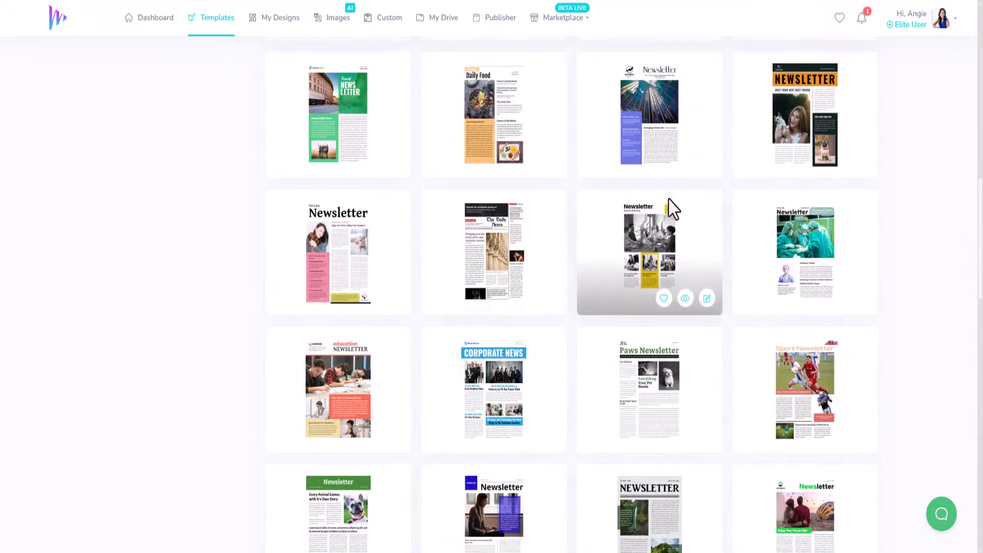
{"action": "left_click", "coordinate": [707, 299]}
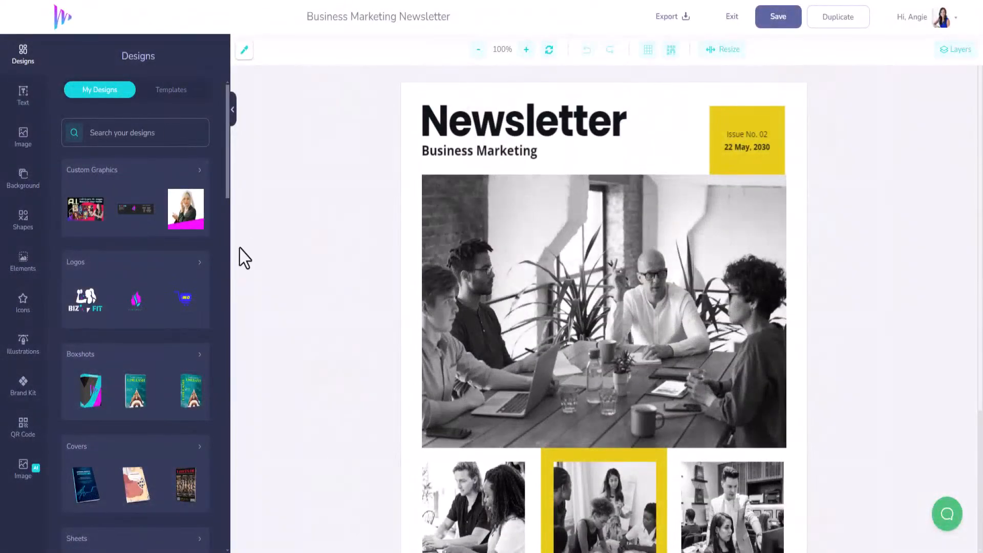
{"action": "scroll", "coordinate": [654, 226], "scroll_direction": "down", "scroll_amount": 4}
{"action": "scroll", "coordinate": [588, 294], "scroll_direction": "up", "scroll_amount": 4}
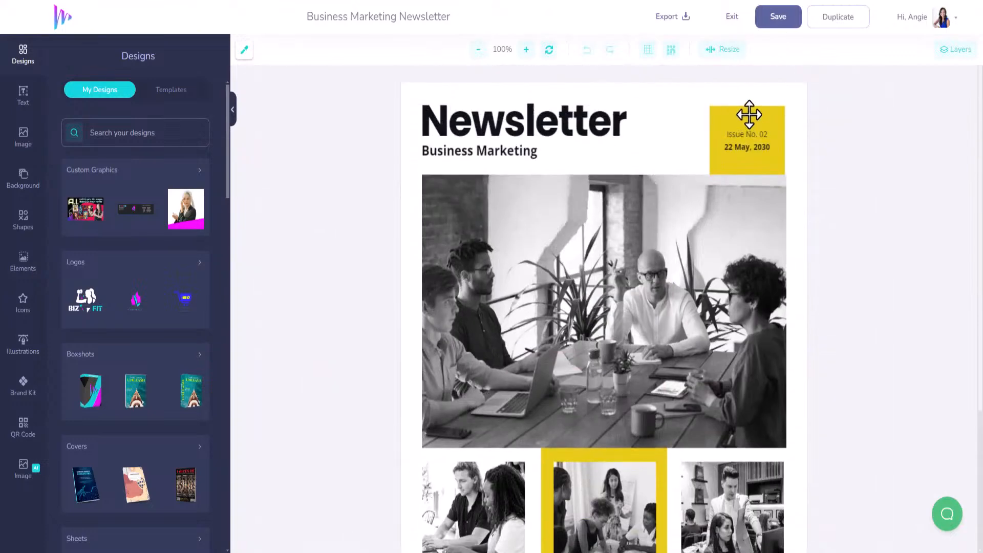
Give the yellow issue box a linear gradient with Color 01 #12D6DF and Color 02 #F70FFF
{"action": "left_click", "coordinate": [749, 115]}
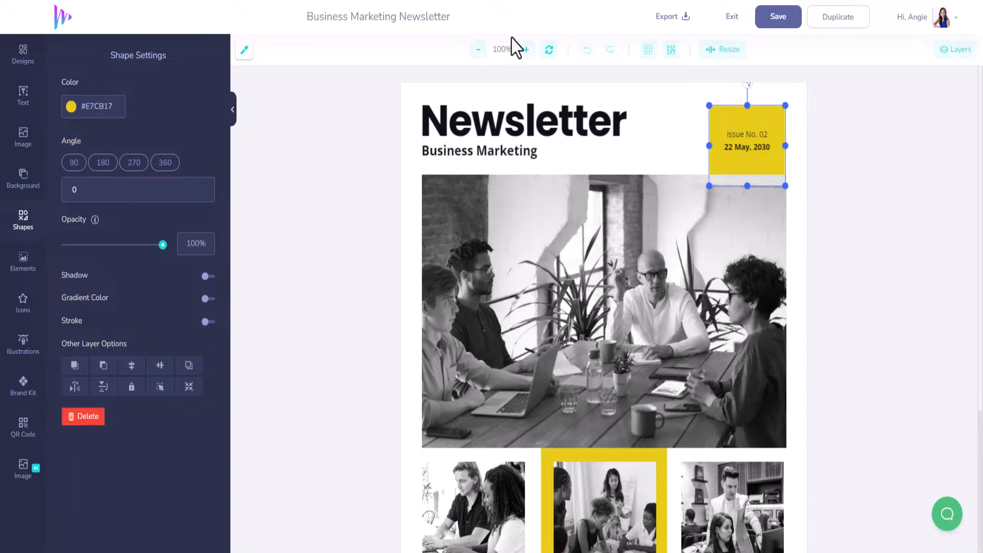
{"action": "left_click", "coordinate": [208, 299]}
{"action": "left_click", "coordinate": [116, 392]}
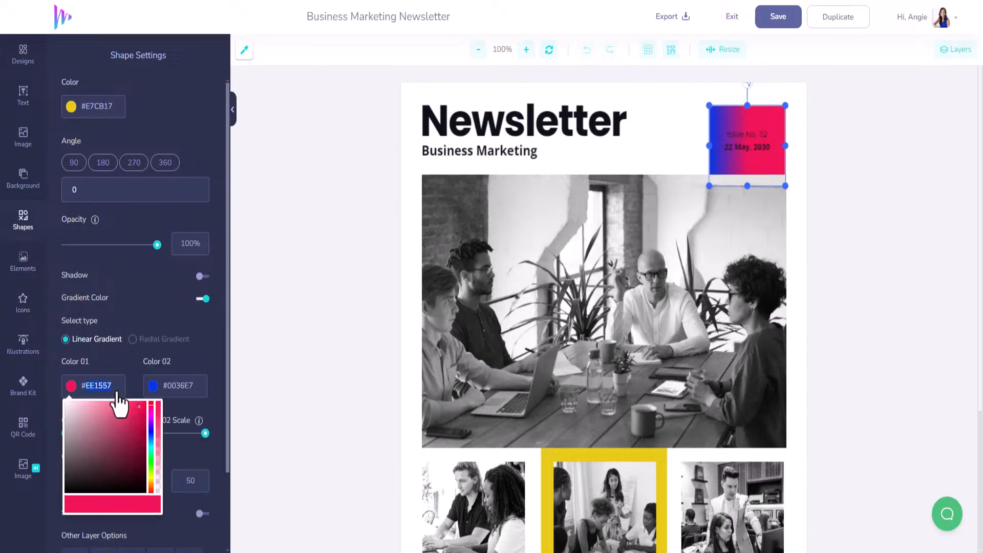
{"action": "type", "text": "#12D6D"}
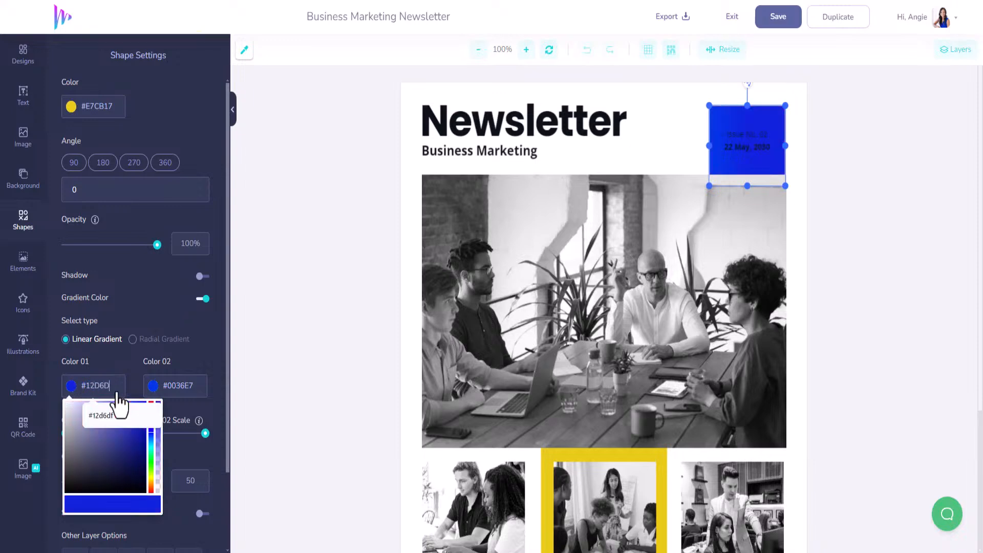
{"action": "type", "text": "F"}
{"action": "left_click", "coordinate": [176, 391]}
{"action": "type", "text": "#F70"}
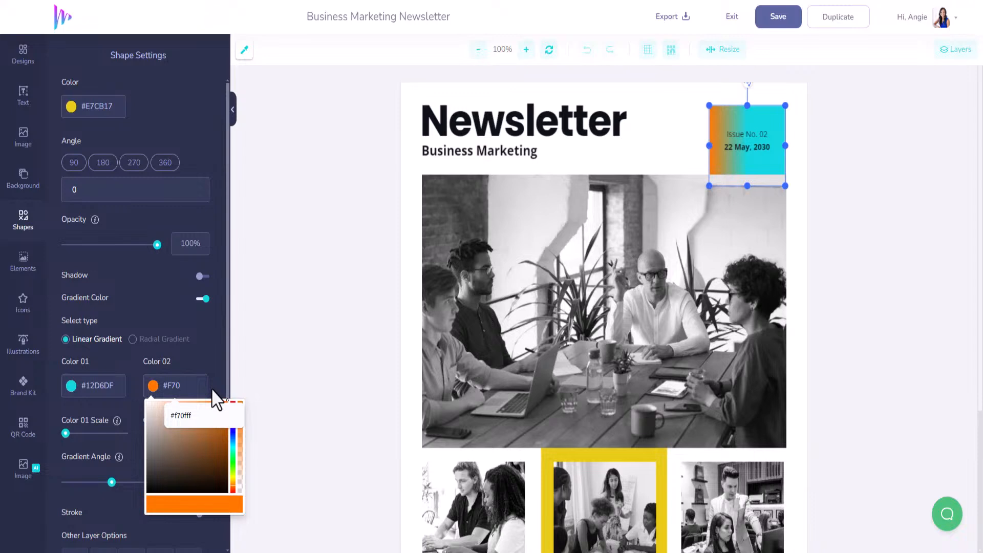
{"action": "type", "text": "FFF"}
{"action": "left_click", "coordinate": [218, 362]}
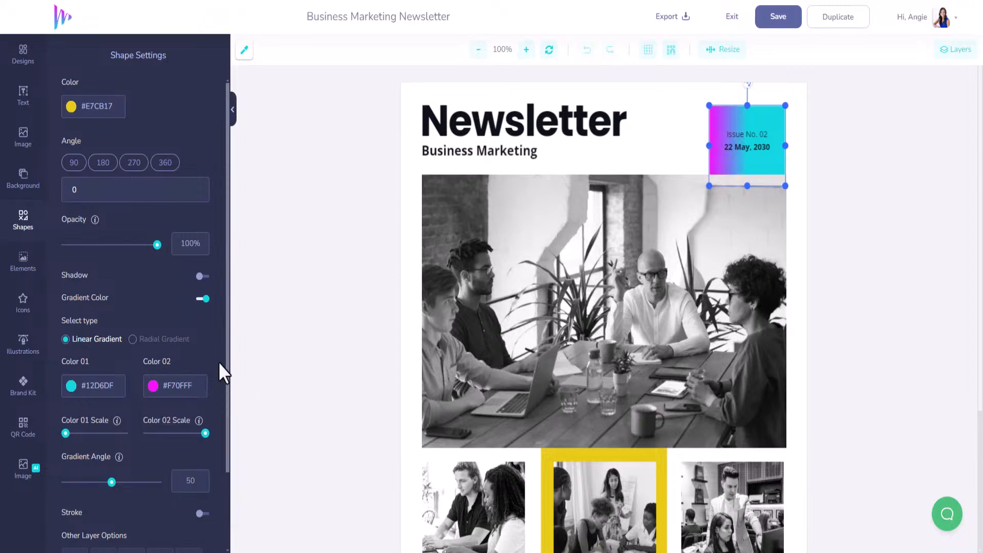
Try a gradient angle of 130 on the issue box and turn its gradient off again
{"action": "mouse_move", "coordinate": [65, 434]}
{"action": "left_mouse_down"}
{"action": "mouse_move", "coordinate": [79, 434]}
{"action": "mouse_move", "coordinate": [66, 434]}
{"action": "left_mouse_up"}
{"action": "left_click_drag", "start_coordinate": [111, 483], "coordinate": [99, 483]}
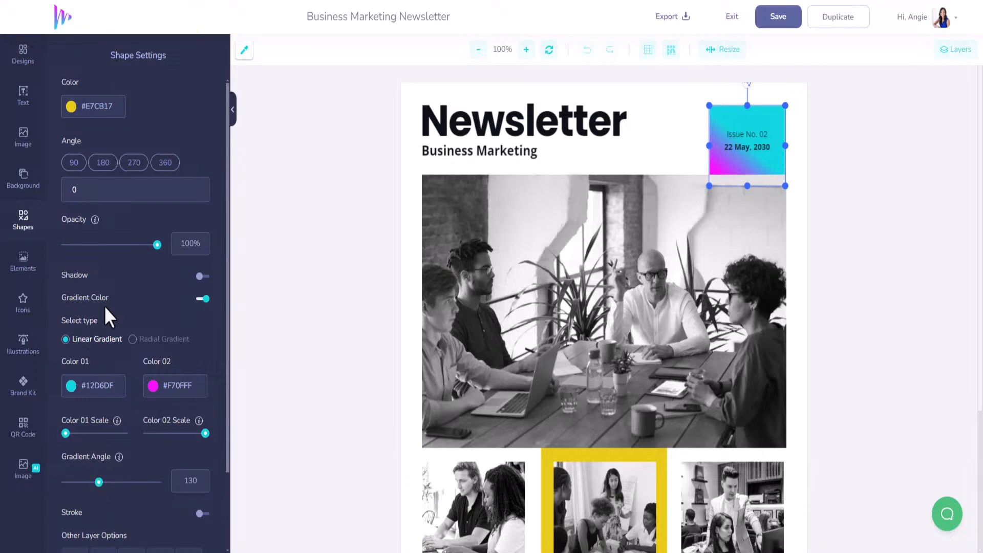
{"action": "left_click", "coordinate": [199, 301]}
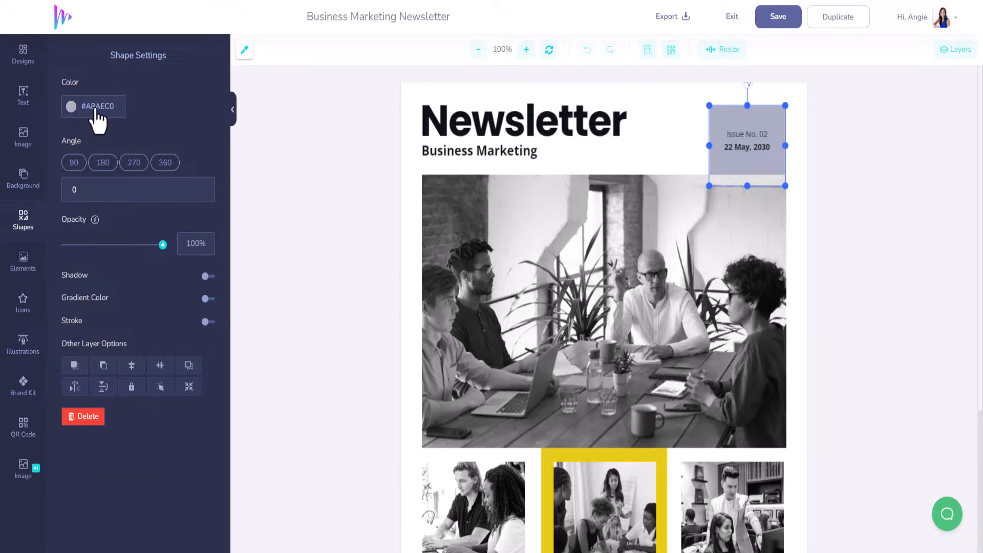
Fill the issue box with the turquoise swatch from the SHP Future brand kit colors
{"action": "left_click", "coordinate": [21, 393]}
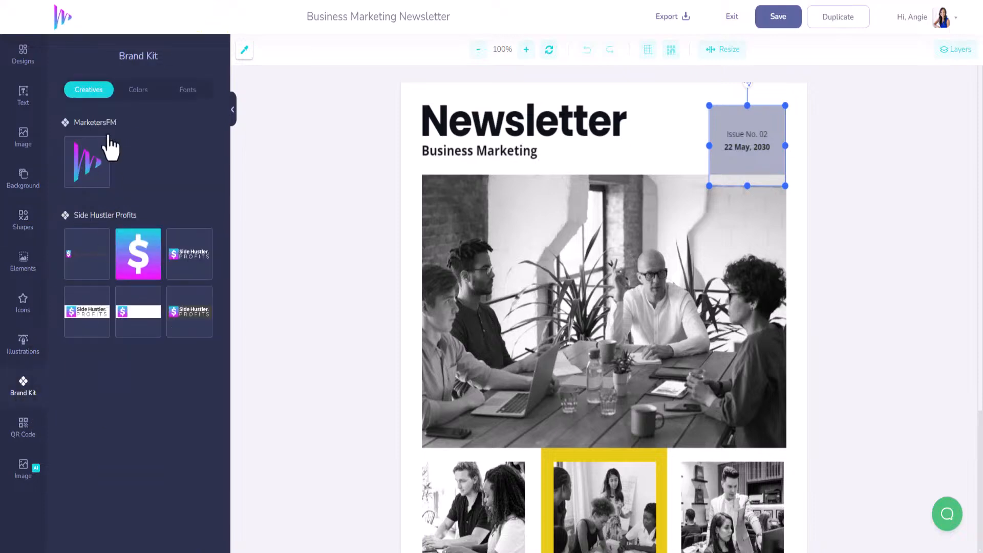
{"action": "left_click", "coordinate": [136, 91]}
{"action": "left_click", "coordinate": [73, 235]}
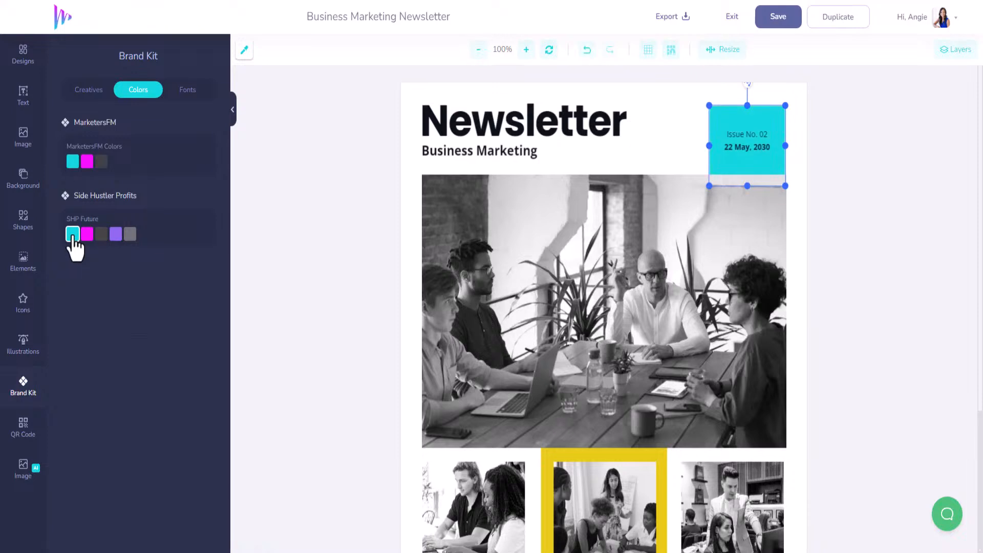
Change the issue number text in the turquoise box to "Issue No. 01"
{"action": "left_click", "coordinate": [747, 136]}
{"action": "left_click", "coordinate": [122, 185]}
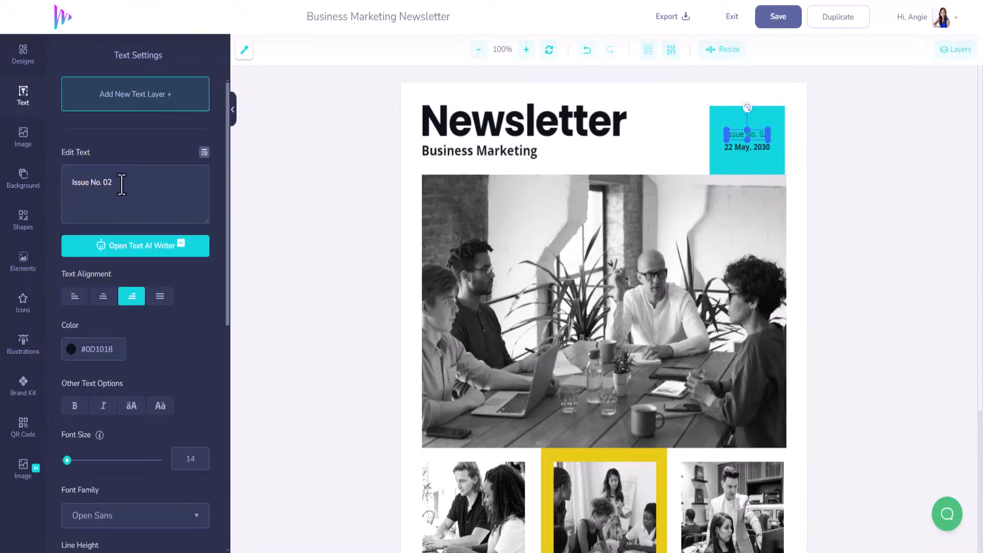
{"action": "key", "text": "BackSpace"}
{"action": "type", "text": "1"}
Change the date text below the issue number to "06 May, 2024"
{"action": "left_click", "coordinate": [762, 147]}
{"action": "left_click_drag", "start_coordinate": [116, 183], "coordinate": [109, 185]}
{"action": "type", "text": "24"}
{"action": "left_click_drag", "start_coordinate": [81, 183], "coordinate": [70, 182]}
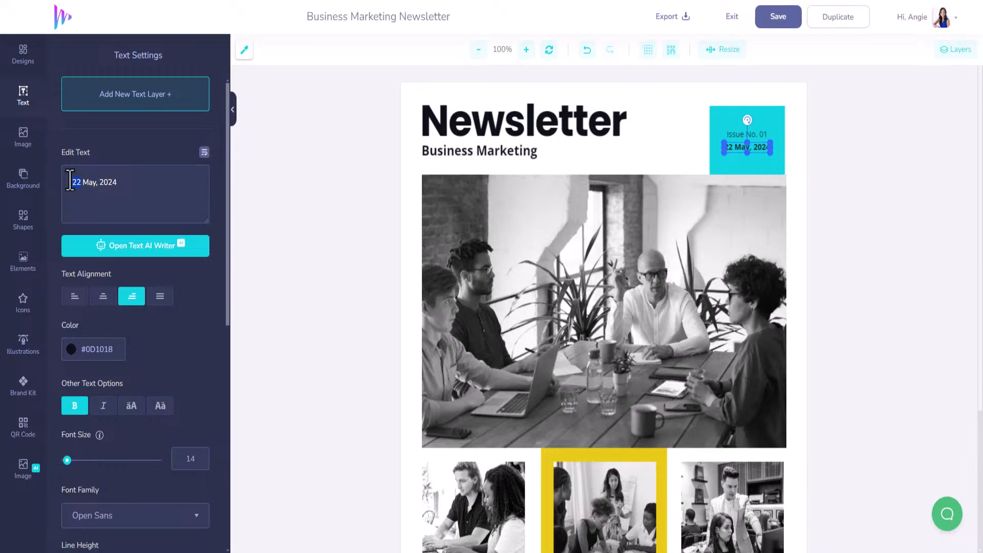
{"action": "type", "text": "06"}
Set the date text's font size to 18 and adjust its position inside the turquoise box
{"action": "left_click_drag", "start_coordinate": [66, 460], "coordinate": [66, 460]}
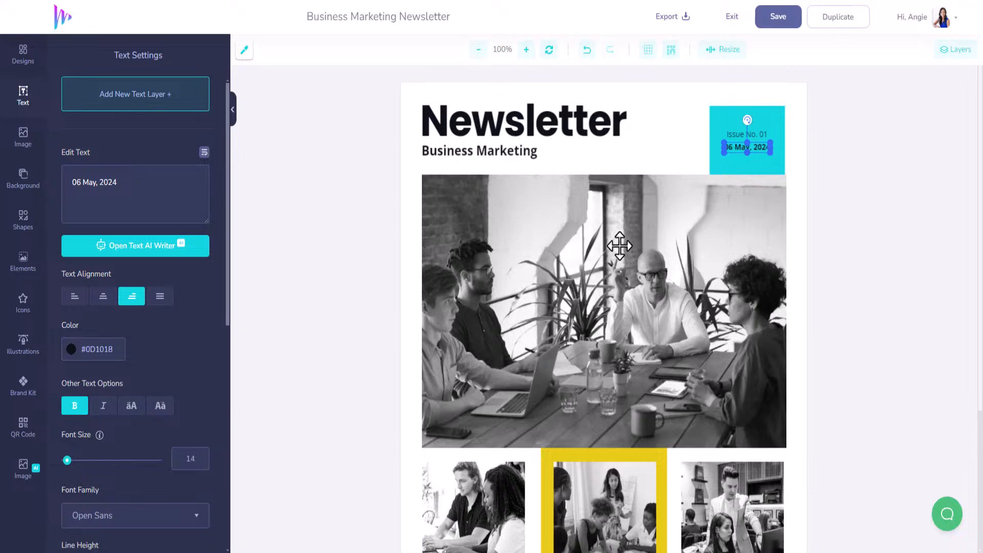
{"action": "mouse_move", "coordinate": [766, 149]}
{"action": "left_mouse_down"}
{"action": "mouse_move", "coordinate": [778, 160]}
{"action": "mouse_move", "coordinate": [765, 149]}
{"action": "left_mouse_up"}
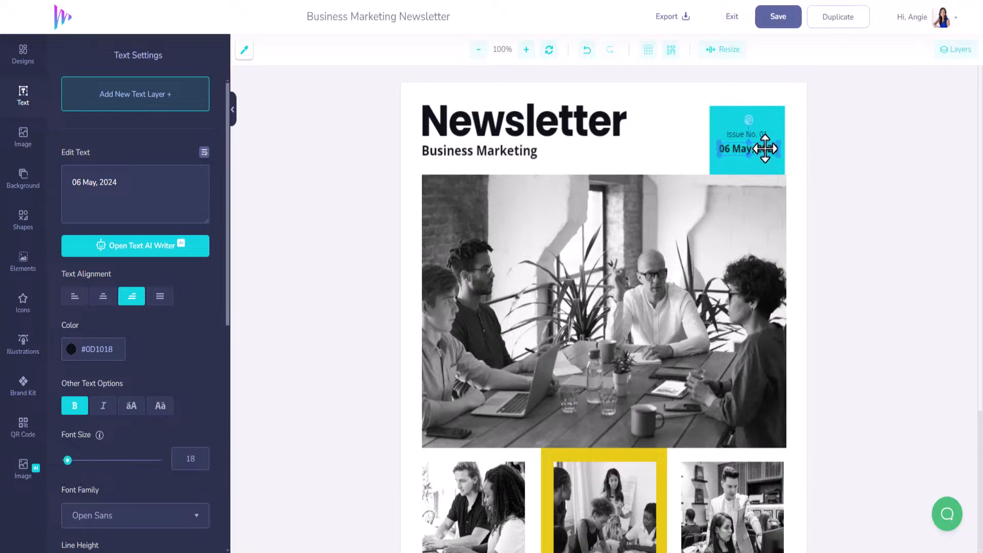
Enlarge the "Issue No. 01" text to font size 19 in regular weight, matching the width of the date text below it
{"action": "left_click", "coordinate": [758, 134]}
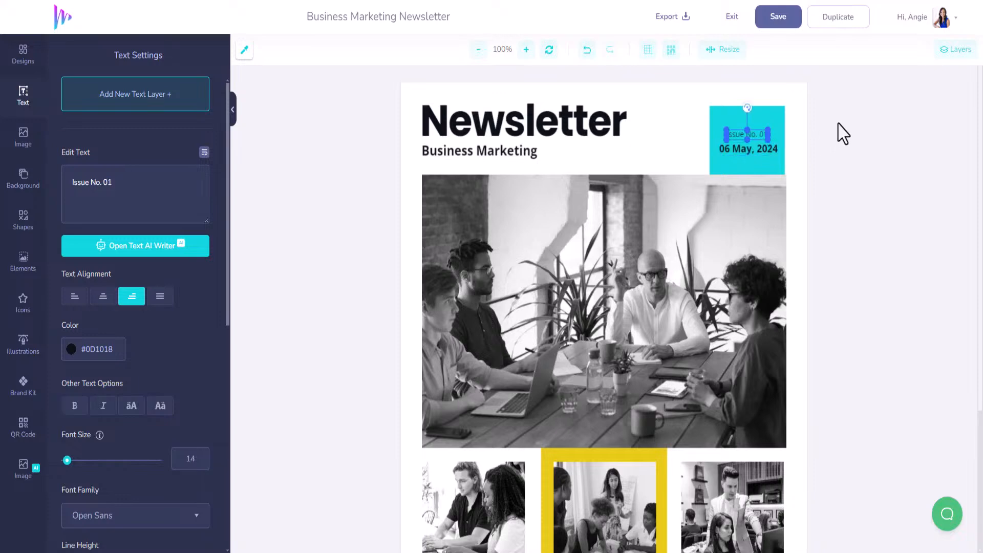
{"action": "left_click", "coordinate": [78, 406]}
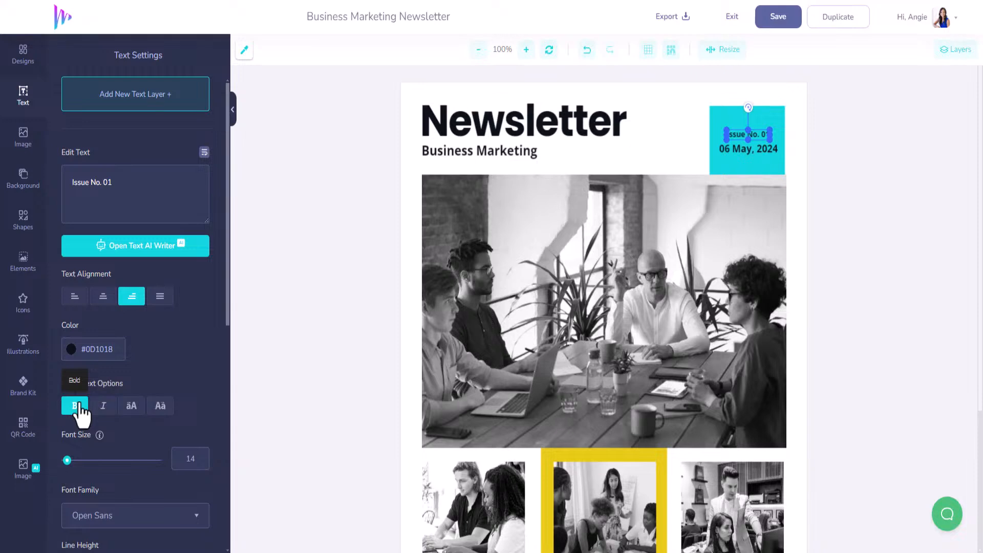
{"action": "left_click", "coordinate": [78, 406]}
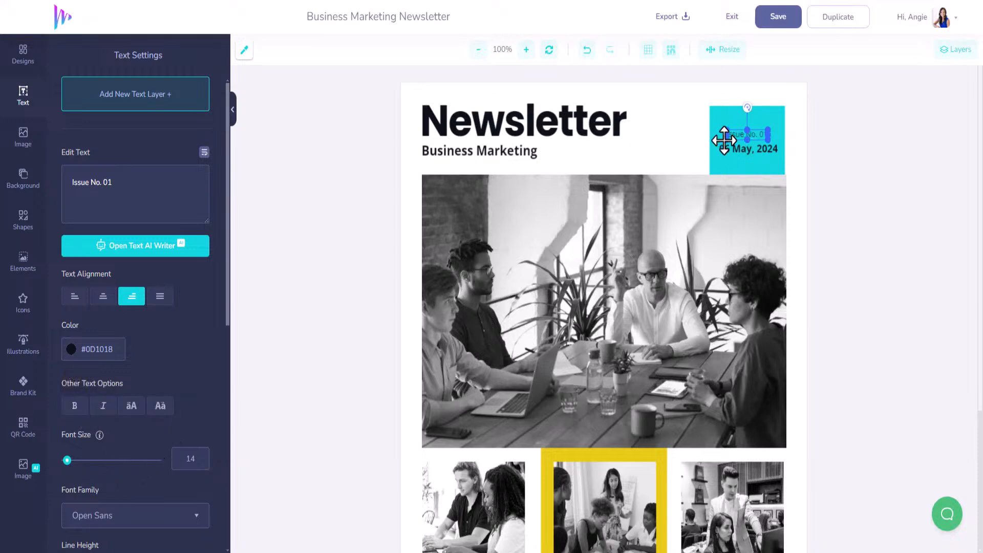
{"action": "left_click_drag", "start_coordinate": [727, 140], "coordinate": [778, 143]}
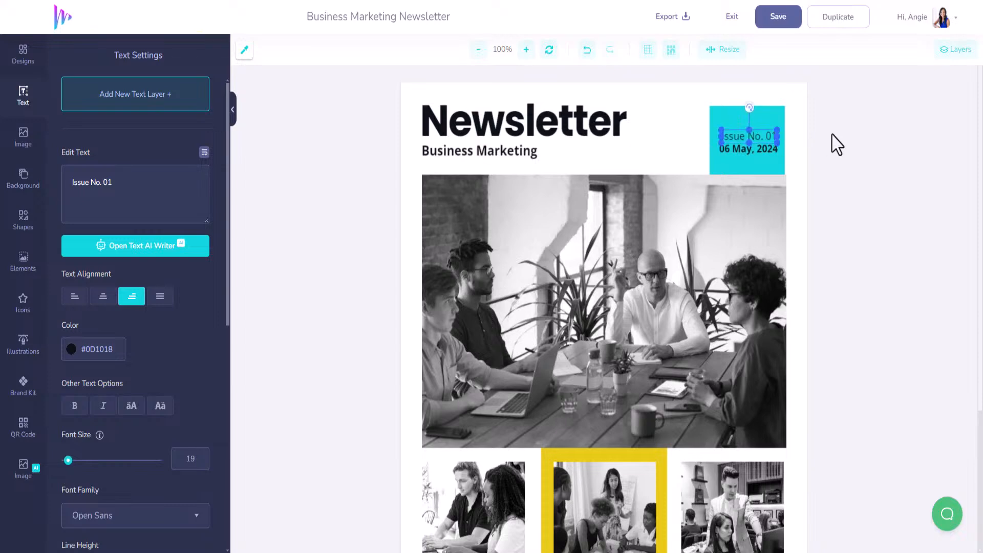
{"action": "left_click", "coordinate": [762, 107]}
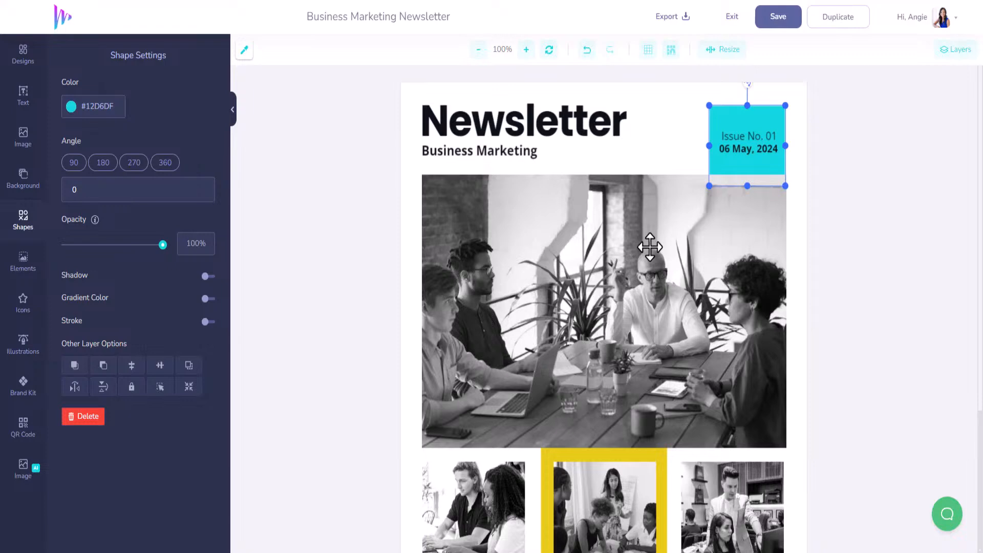
Delete the Newsletter heading and place the dark-text Side Hustler Profits logo from the brand kit creatives in the header
{"action": "left_click", "coordinate": [516, 128]}
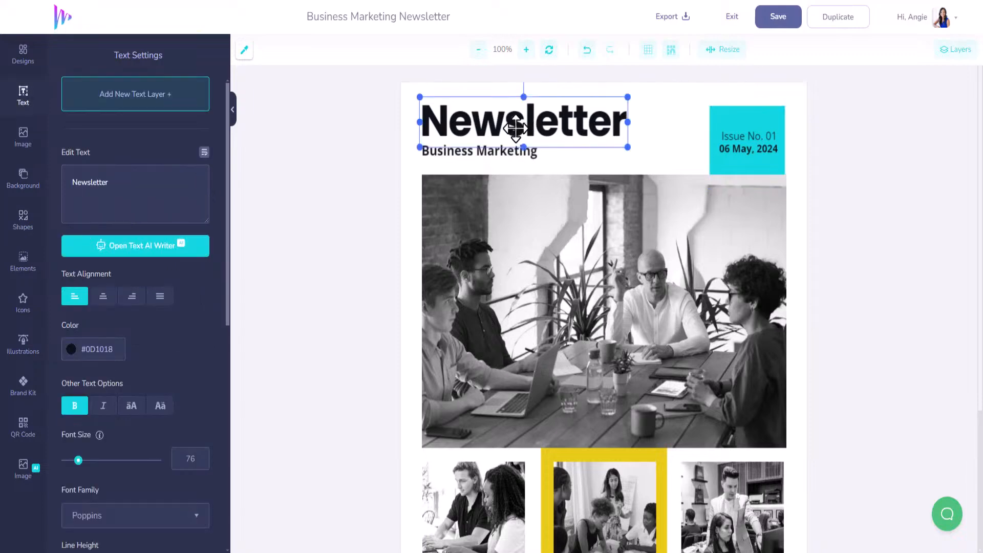
{"action": "key", "text": "Delete"}
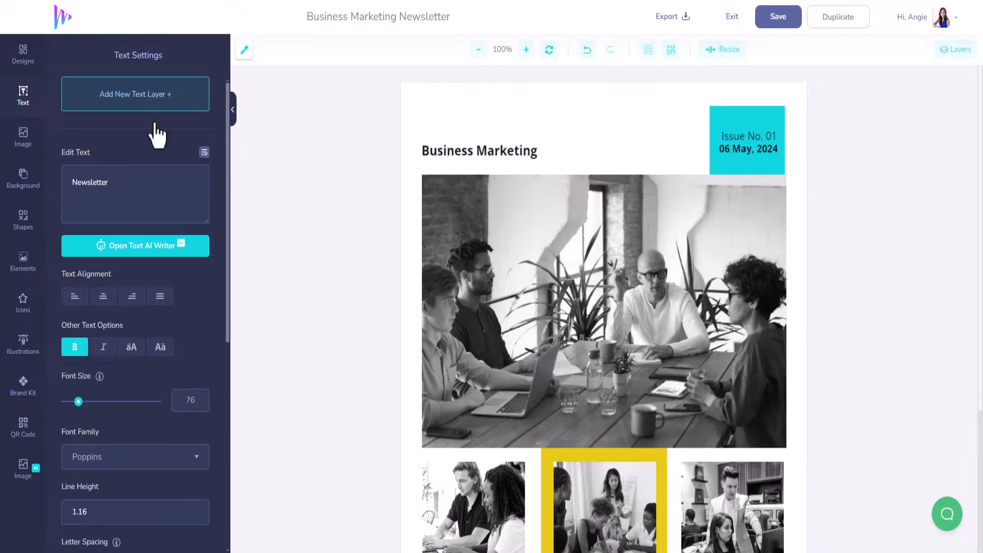
{"action": "left_click", "coordinate": [25, 388]}
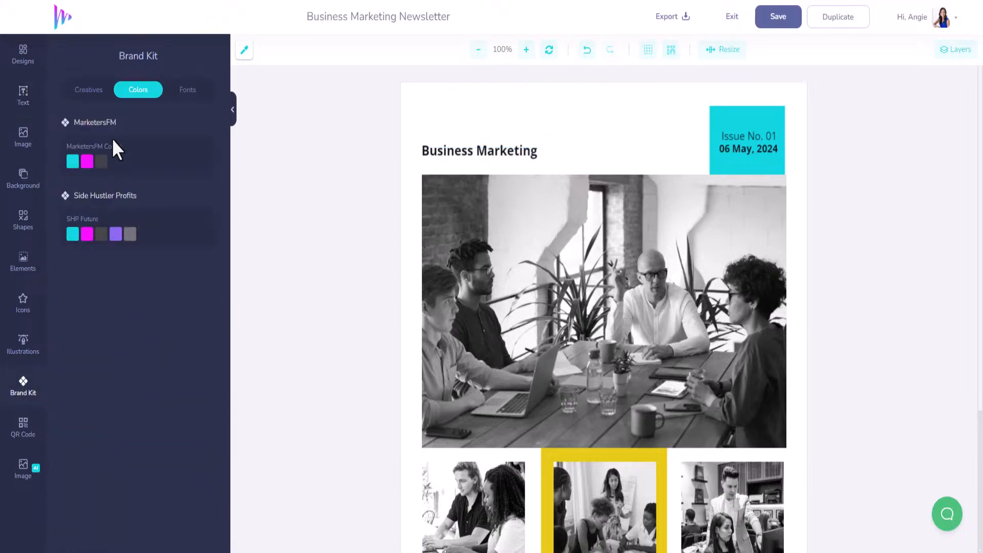
{"action": "left_click", "coordinate": [100, 95]}
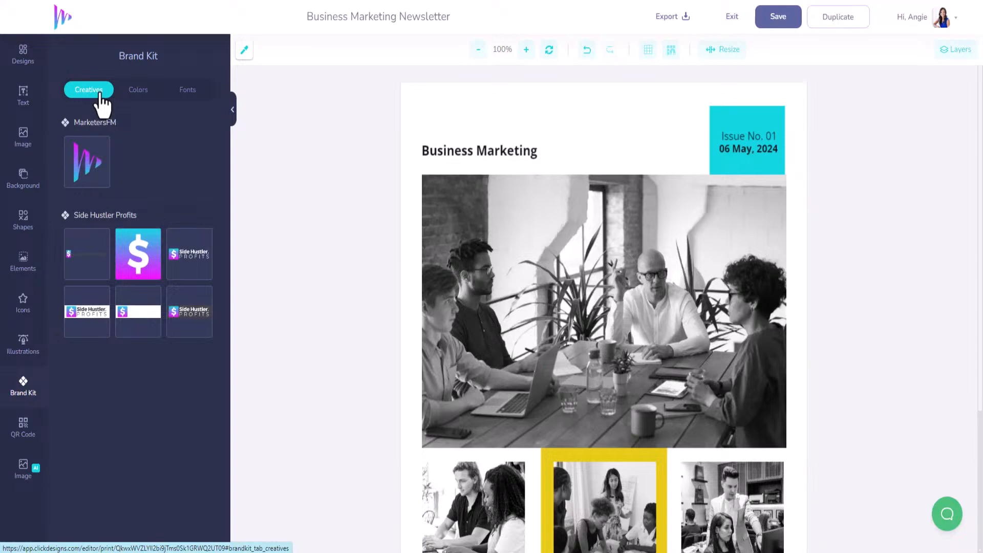
{"action": "left_click", "coordinate": [87, 272]}
{"action": "left_click_drag", "start_coordinate": [459, 411], "coordinate": [458, 138]}
Remove the Business Marketing subtitle, then scale down the logo and position it in the header beside the turquoise issue box
{"action": "left_click", "coordinate": [465, 150]}
{"action": "left_click_drag", "start_coordinate": [802, 188], "coordinate": [625, 125]}
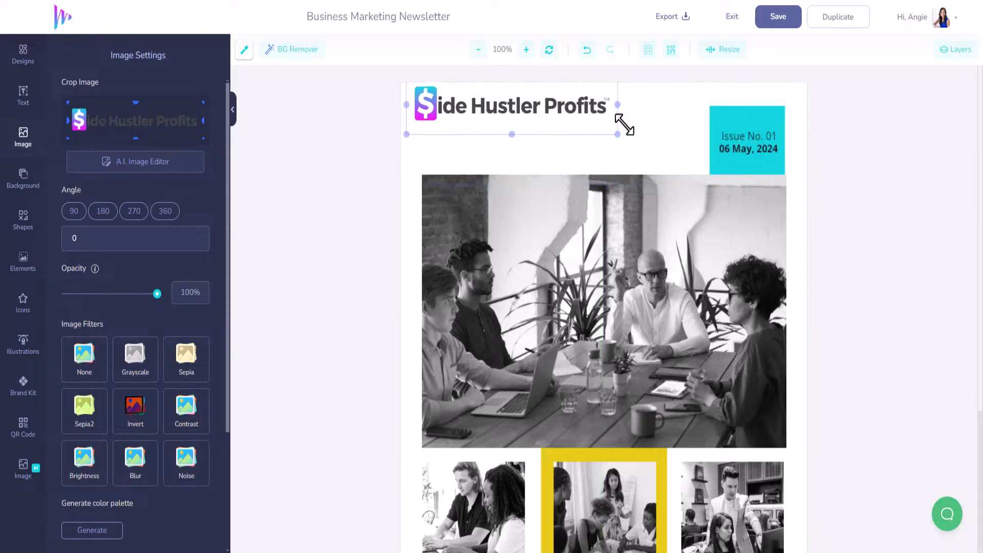
{"action": "left_click_drag", "start_coordinate": [548, 104], "coordinate": [557, 129]}
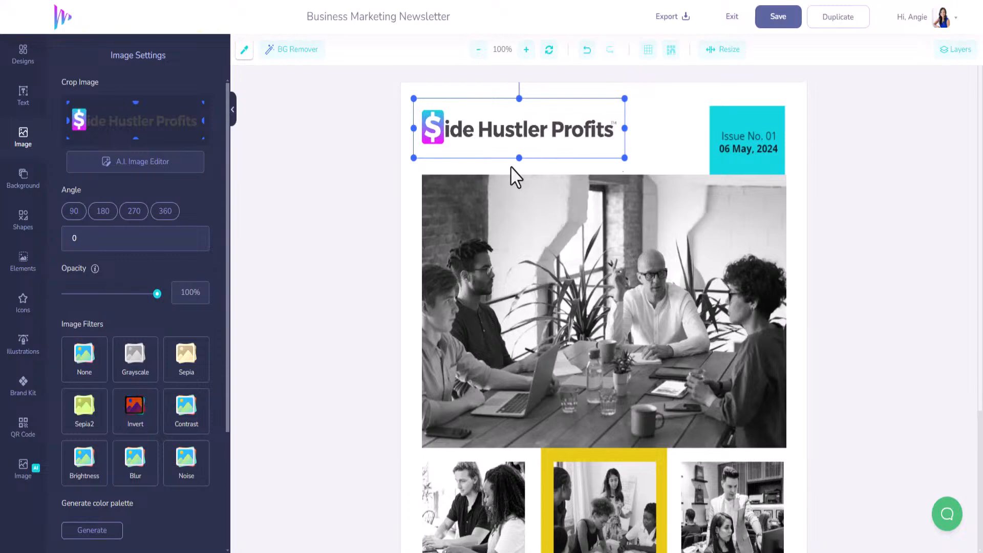
Duplicate the issue number text, place the copy under the logo, and change it to "Written by" followed by the author's full name
{"action": "left_click", "coordinate": [747, 135]}
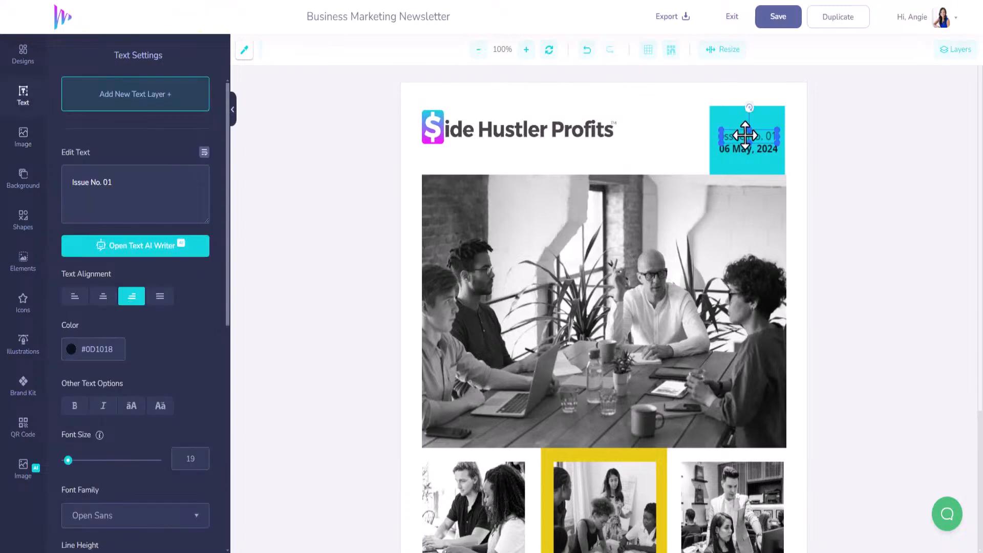
{"action": "key", "text": "ctrl+v"}
{"action": "left_click_drag", "start_coordinate": [621, 410], "coordinate": [435, 159]}
{"action": "left_click_drag", "start_coordinate": [160, 183], "coordinate": [66, 183]}
{"action": "type", "text": "Written by Angie Norris"}
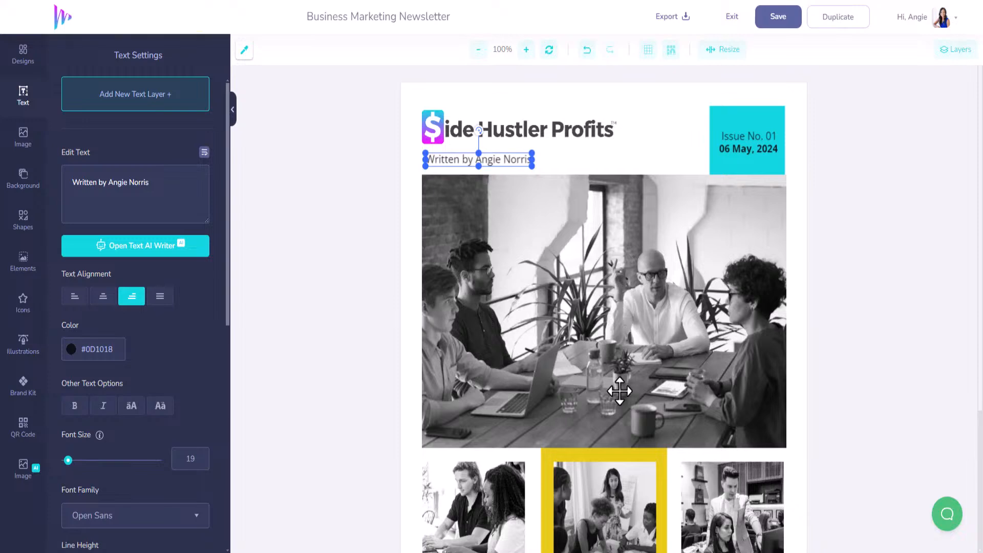
Nudge the byline slightly left so it lines up with the left edge of the logo
{"action": "left_click", "coordinate": [805, 286]}
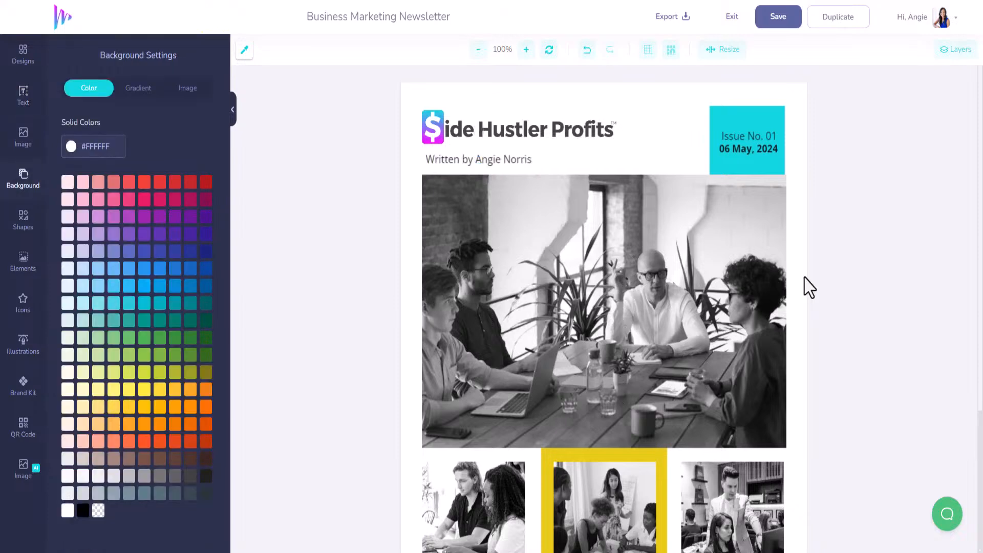
{"action": "left_click", "coordinate": [491, 160]}
{"action": "key", "text": "Left"}
{"action": "key", "text": "Left"}
{"action": "key", "text": "Left"}
{"action": "key", "text": "Left"}
{"action": "key", "text": "Left"}
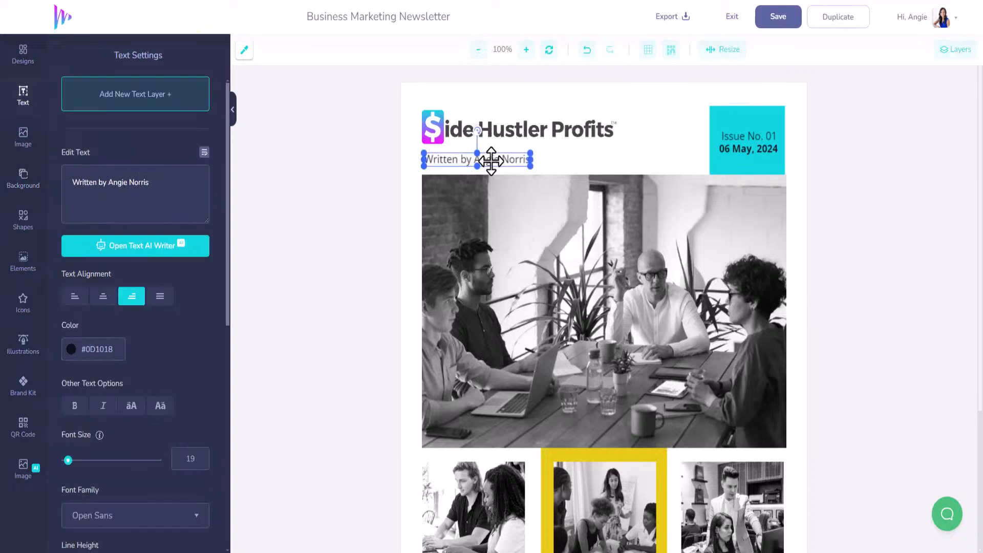
{"action": "left_click", "coordinate": [811, 277]}
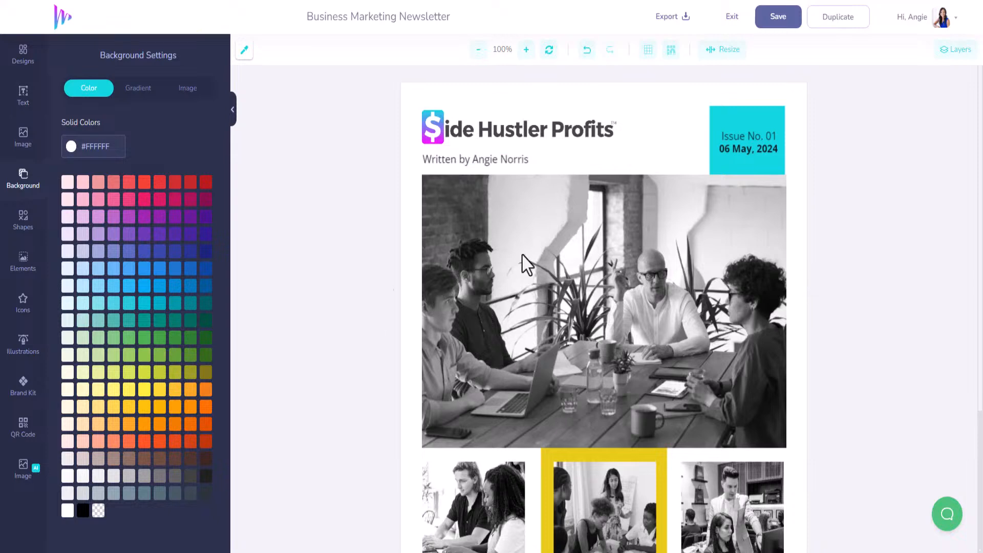
Apply a linear gradient from #12D6DF to #F70FFF to the yellow panel behind the Business Planner column
{"action": "scroll", "coordinate": [685, 385], "scroll_direction": "down", "scroll_amount": 4}
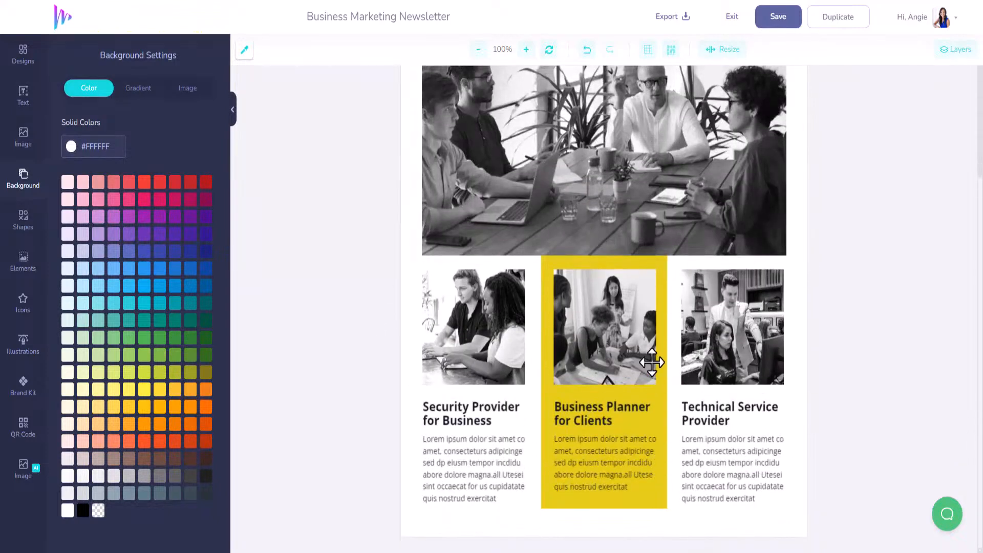
{"action": "left_click", "coordinate": [662, 261]}
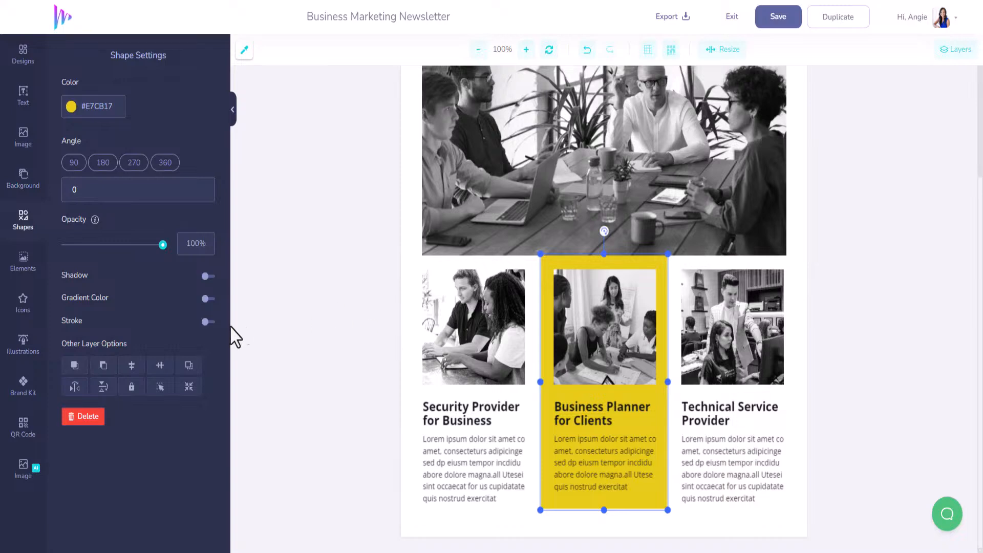
{"action": "left_click", "coordinate": [204, 299]}
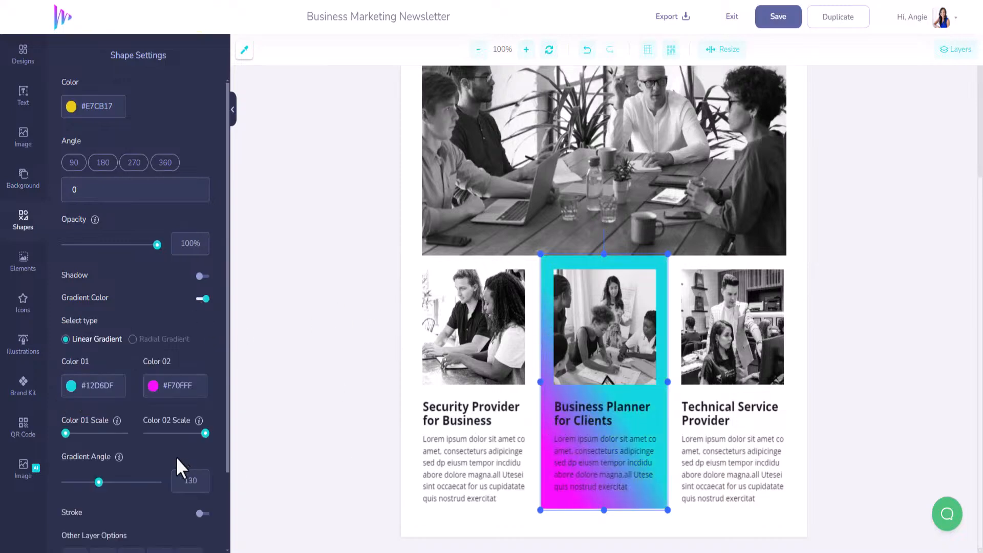
Change the Business Planner column's heading and body text to white, #FFFFFF
{"action": "left_click", "coordinate": [577, 419]}
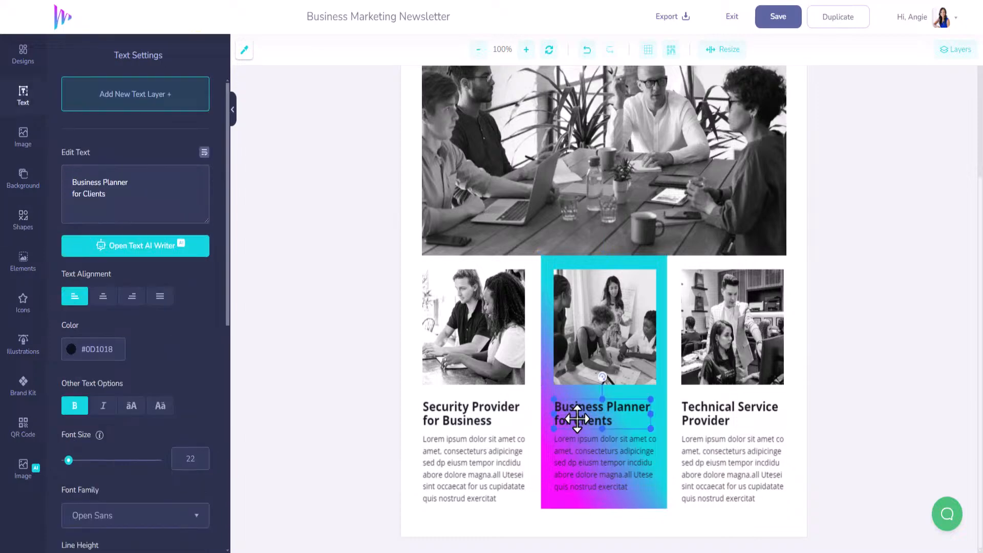
{"action": "left_click", "coordinate": [75, 350]}
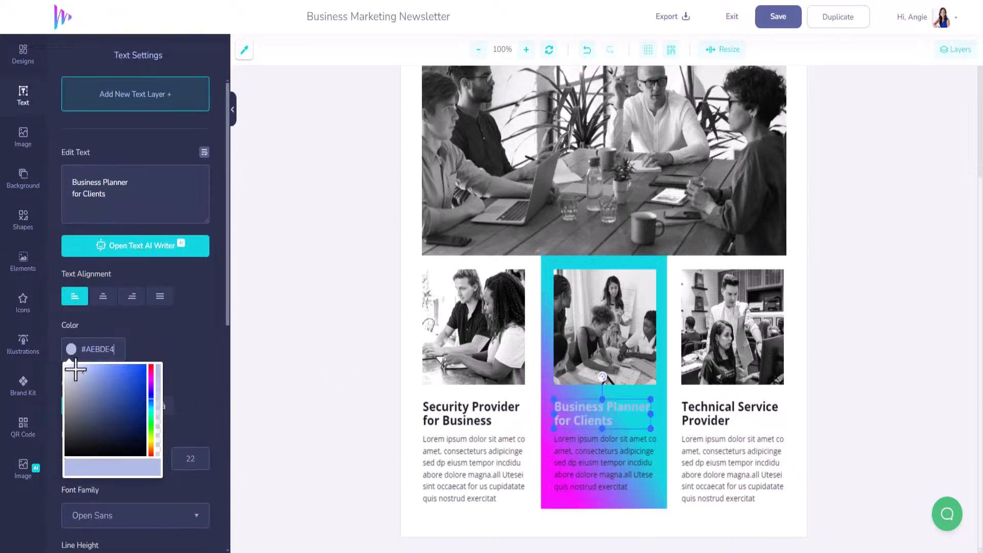
{"action": "left_click", "coordinate": [569, 454]}
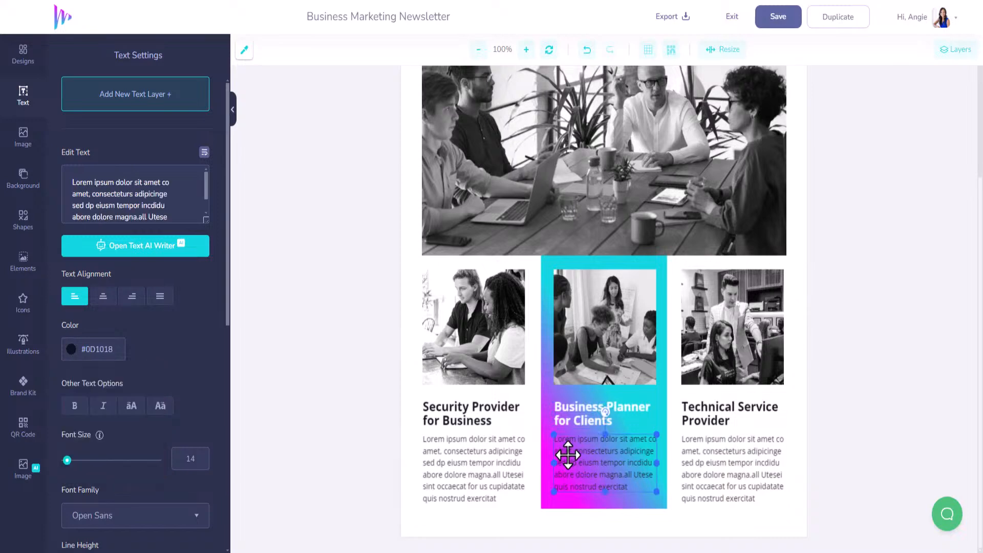
{"action": "left_click", "coordinate": [72, 357]}
{"action": "left_click_drag", "start_coordinate": [72, 370], "coordinate": [35, 351]}
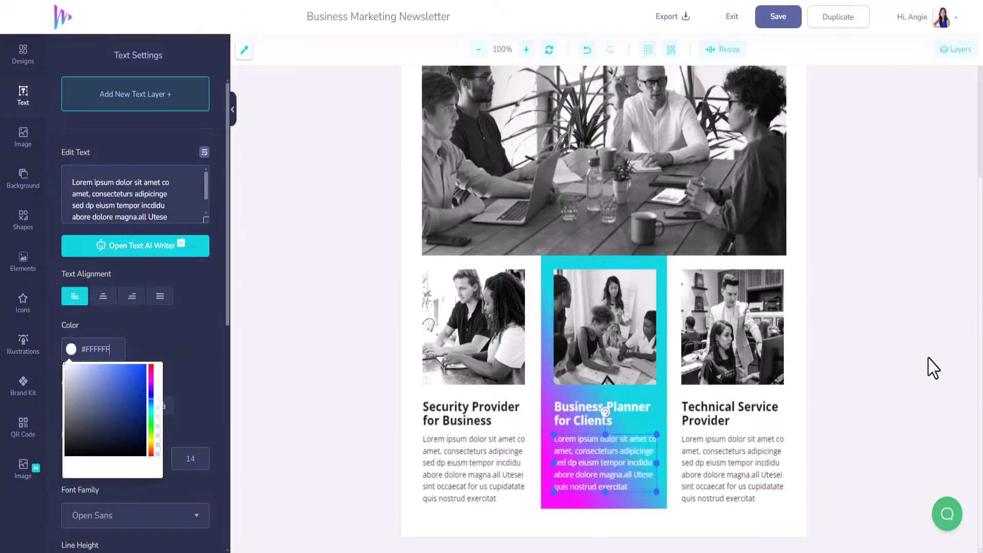
{"action": "left_click", "coordinate": [894, 354]}
Delete the large grayscale meeting photo below the newsletter header
{"action": "scroll", "coordinate": [845, 345], "scroll_direction": "up", "scroll_amount": 4}
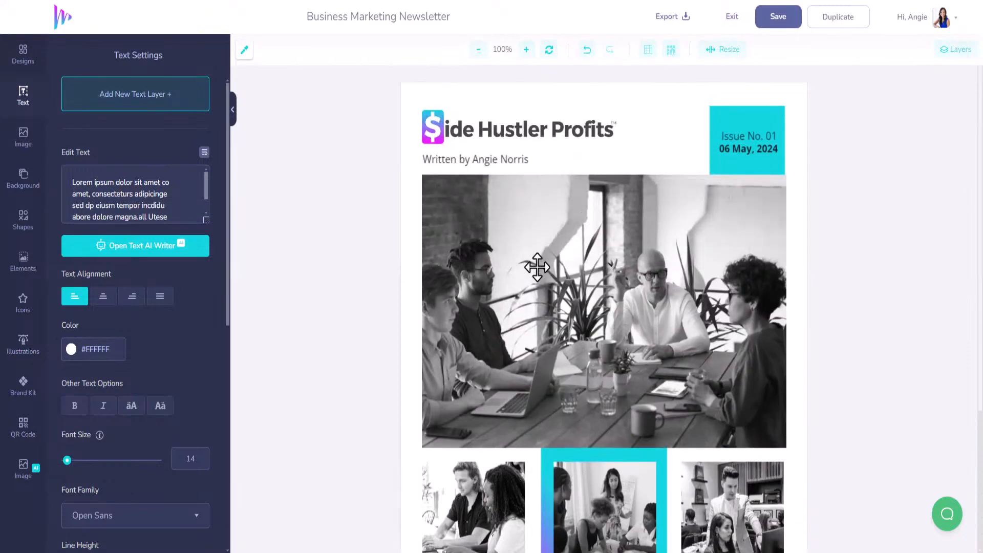
{"action": "scroll", "coordinate": [535, 266], "scroll_direction": "down", "scroll_amount": 3}
{"action": "scroll", "coordinate": [619, 333], "scroll_direction": "up", "scroll_amount": 2}
{"action": "left_click", "coordinate": [573, 261]}
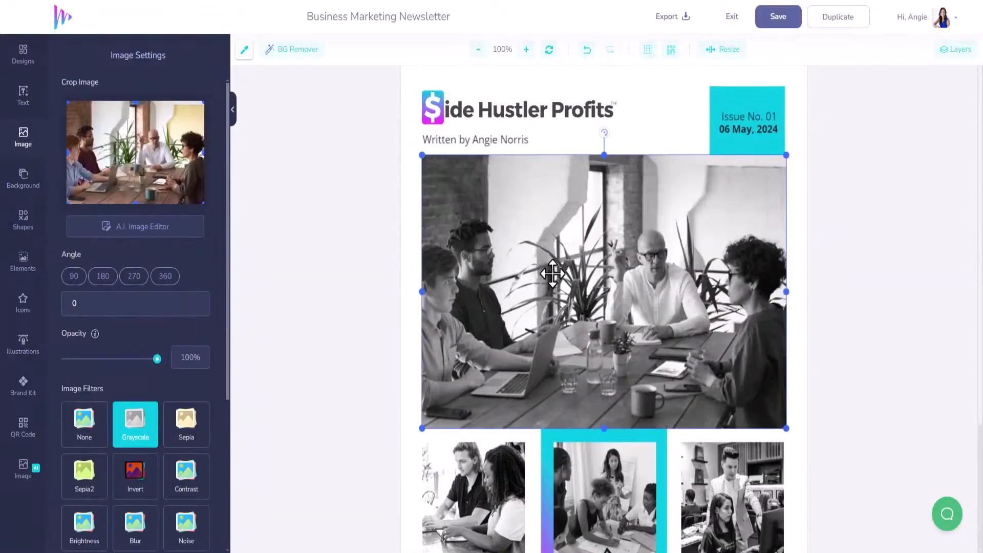
{"action": "key", "text": "Delete"}
Upload the Side Hustler Profits banner image and place it in the empty space below the header
{"action": "left_click", "coordinate": [24, 141]}
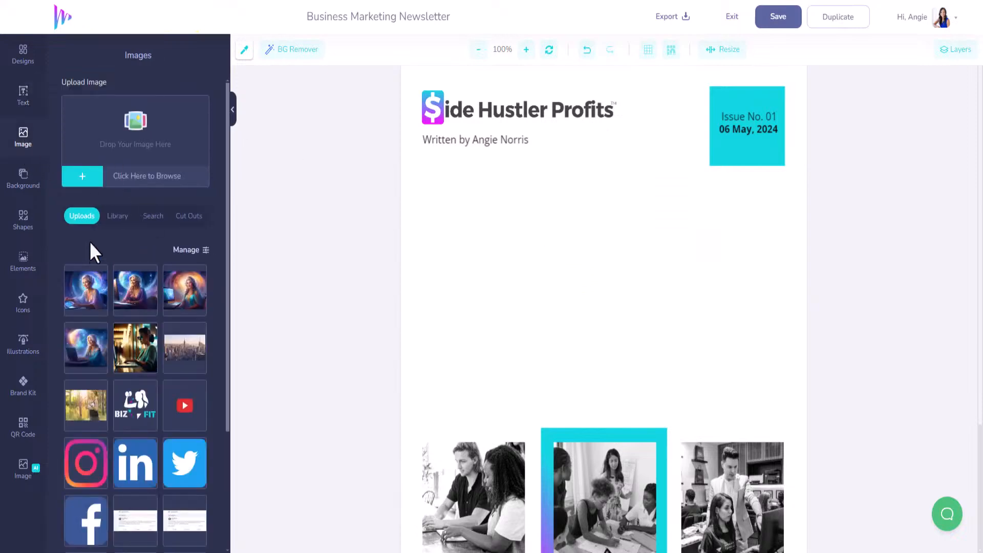
{"action": "left_click", "coordinate": [82, 177]}
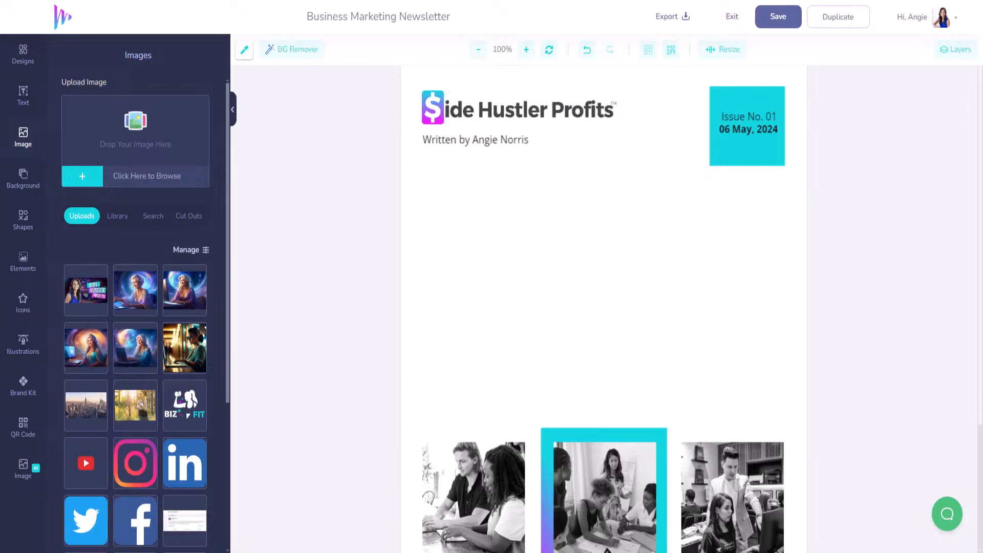
{"action": "left_click", "coordinate": [100, 291]}
{"action": "left_click", "coordinate": [650, 336]}
{"action": "left_click_drag", "start_coordinate": [651, 336], "coordinate": [650, 321]}
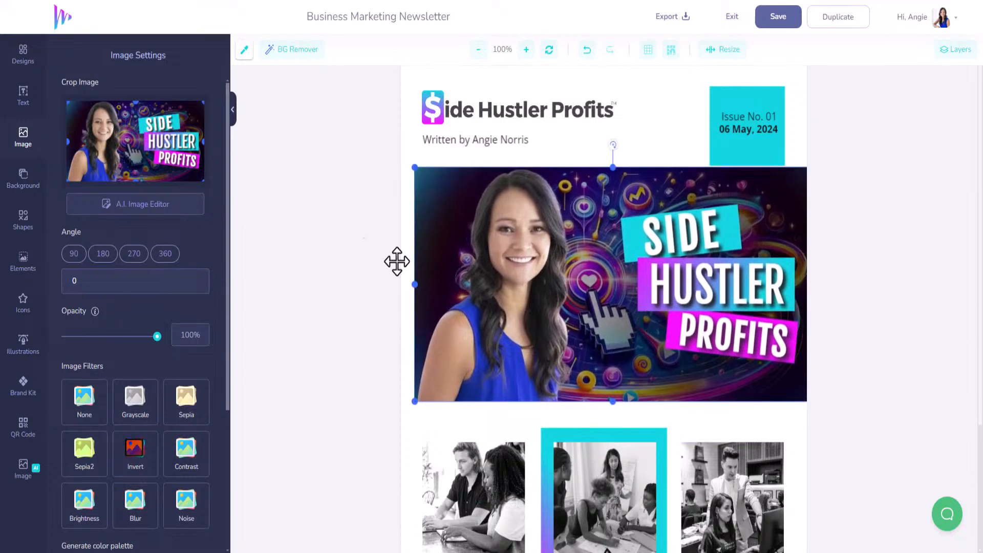
Resize and position the banner image to span the content width beneath the issue box, and move the byline up slightly
{"action": "left_click_drag", "start_coordinate": [413, 162], "coordinate": [497, 216]}
{"action": "left_click_drag", "start_coordinate": [667, 276], "coordinate": [590, 214]}
{"action": "left_click_drag", "start_coordinate": [733, 340], "coordinate": [774, 384]}
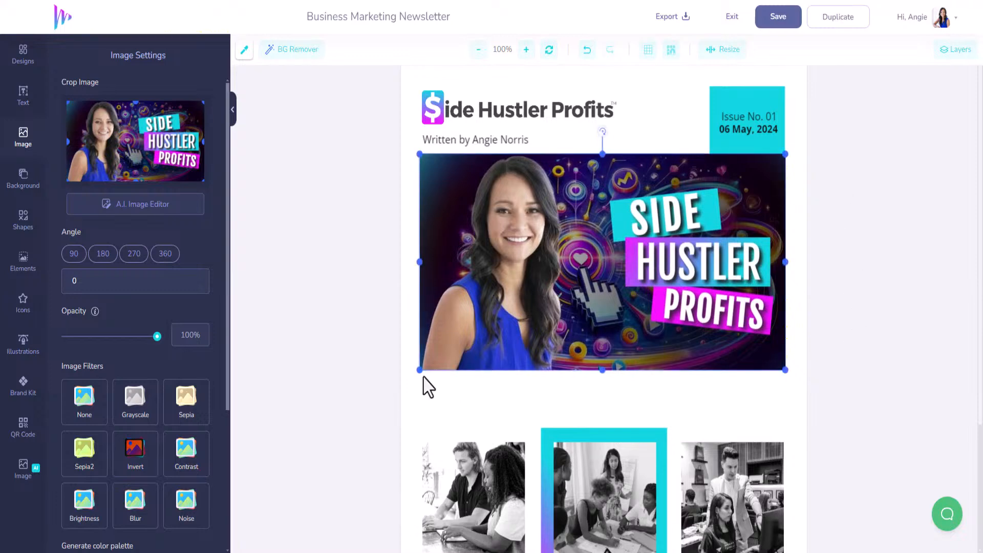
{"action": "left_click", "coordinate": [456, 139]}
{"action": "scroll", "coordinate": [455, 139], "scroll_direction": "up", "scroll_amount": 1}
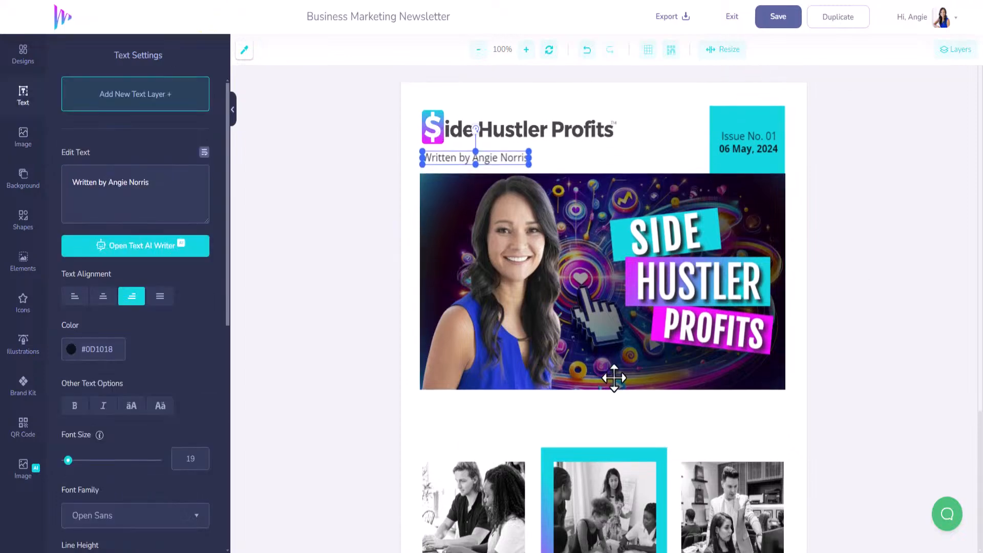
Copy the "Security Provider for Business" paragraph to below the banner image, try enlarging it to full width, and undo the enlargement
{"action": "scroll", "coordinate": [614, 378], "scroll_direction": "down", "scroll_amount": 5}
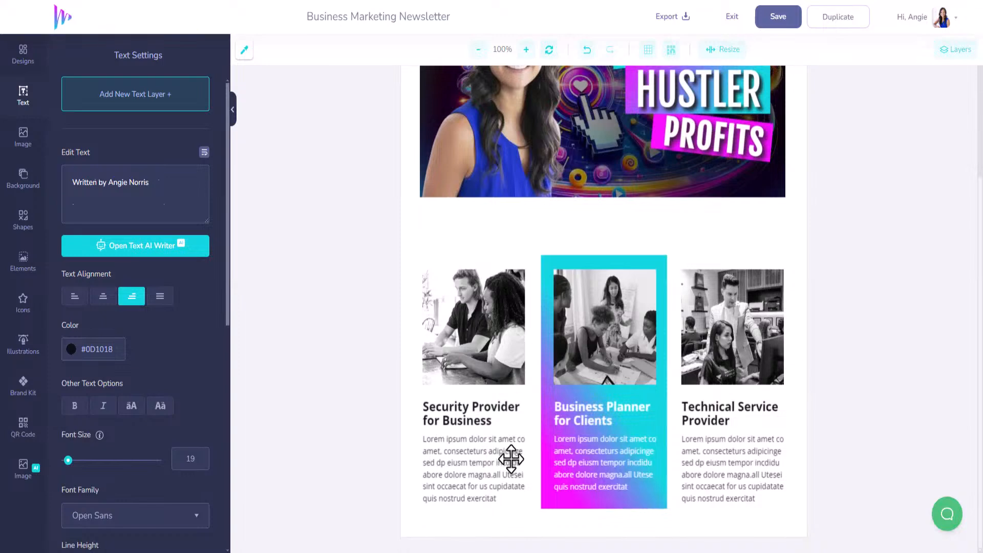
{"action": "left_click", "coordinate": [511, 460]}
{"action": "left_click_drag", "start_coordinate": [511, 459], "coordinate": [773, 235]}
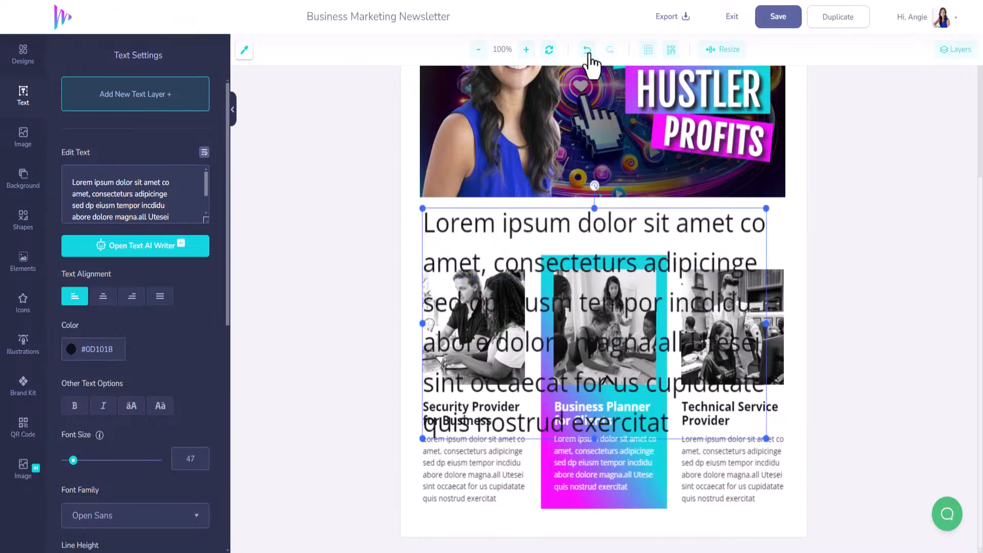
{"action": "left_click", "coordinate": [587, 51]}
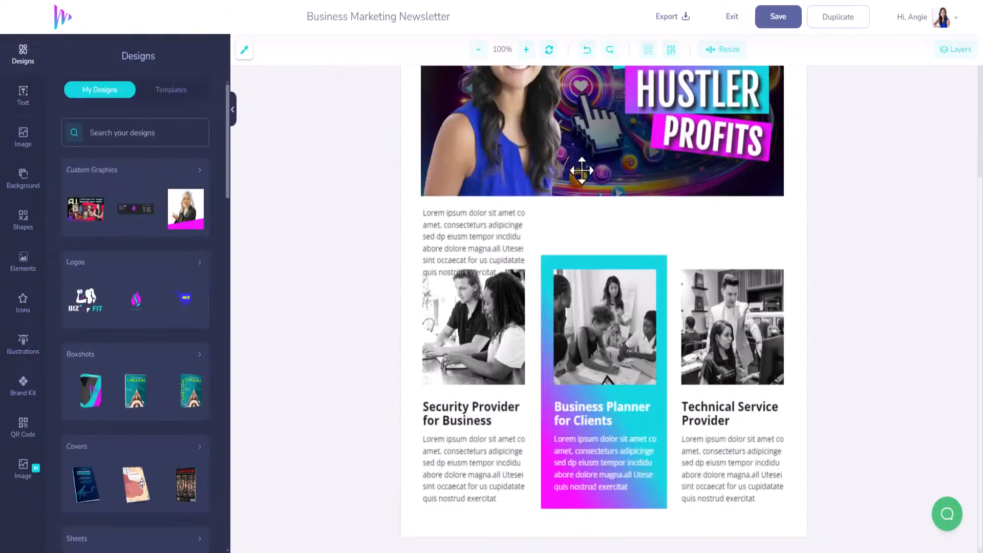
Turn the copied paragraph into an adjustable text box and size it to nearly the banner's width, aligned with its left edge
{"action": "left_click", "coordinate": [470, 221]}
{"action": "left_click", "coordinate": [205, 154]}
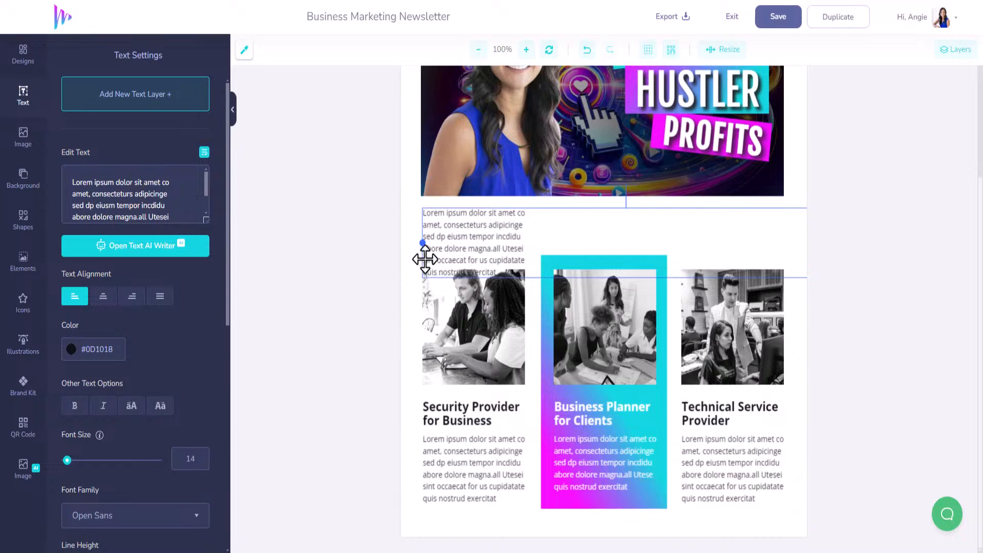
{"action": "left_click", "coordinate": [447, 241]}
{"action": "left_click_drag", "start_coordinate": [424, 274], "coordinate": [465, 219]}
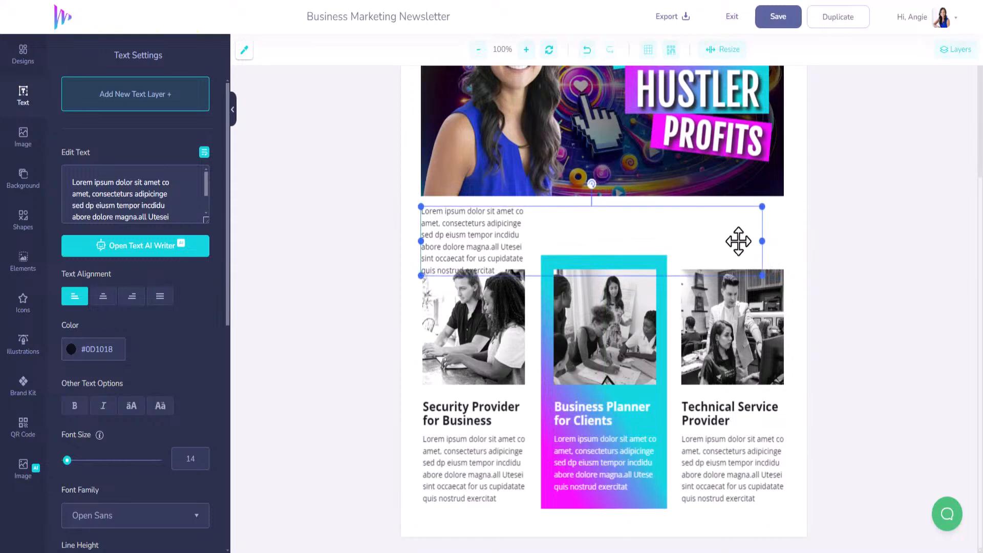
Widen the text box to the banner's right edge and replace its placeholder with bold "Welcome to Side Hustler Profits Print Edition Newsletter!"
{"action": "left_click_drag", "start_coordinate": [762, 278], "coordinate": [784, 279]}
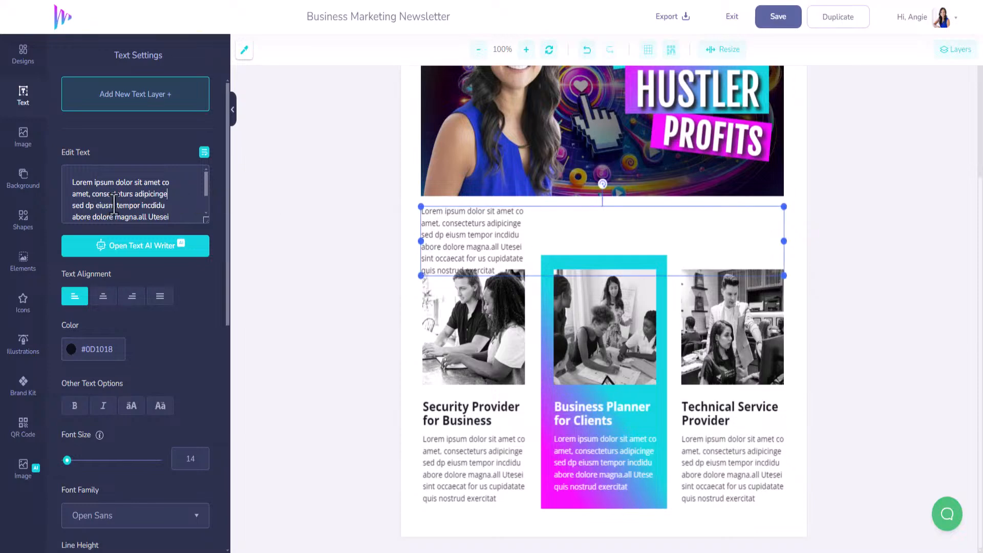
{"action": "left_click_drag", "start_coordinate": [71, 183], "coordinate": [249, 279]}
{"action": "key", "text": "BackSpace"}
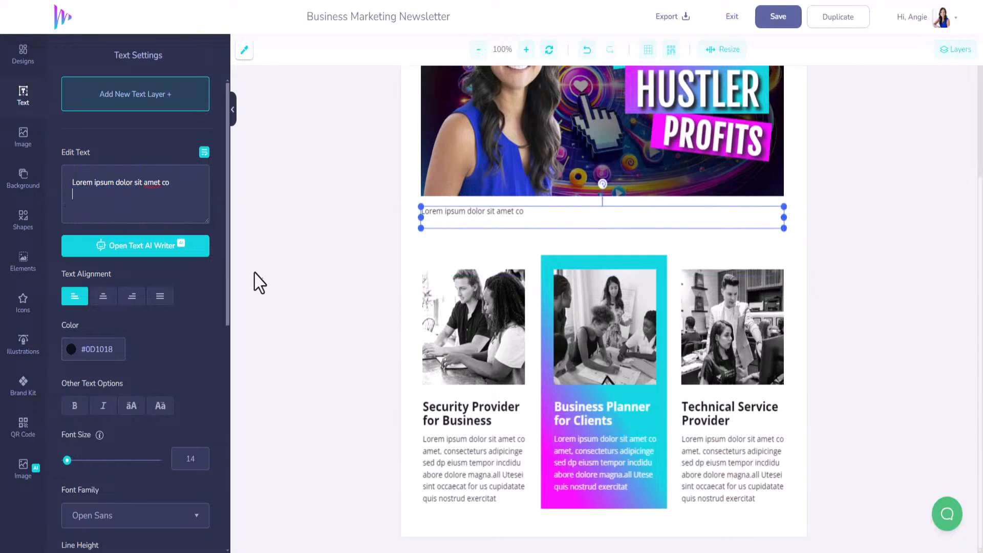
{"action": "left_click_drag", "start_coordinate": [173, 183], "coordinate": [51, 187]}
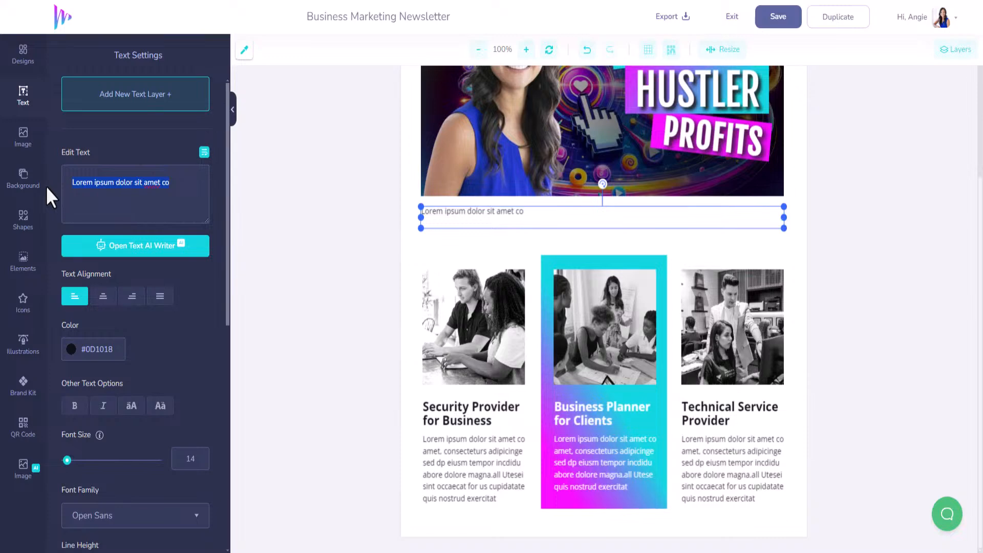
{"action": "type", "text": "WELCOME"}
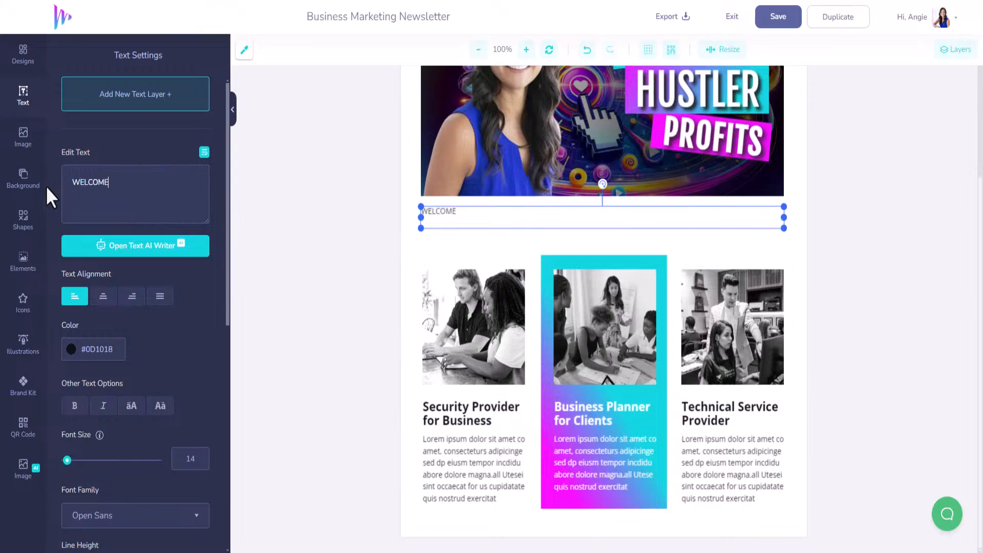
{"action": "type", "text": " to Side Hustler Profits Print Edition"}
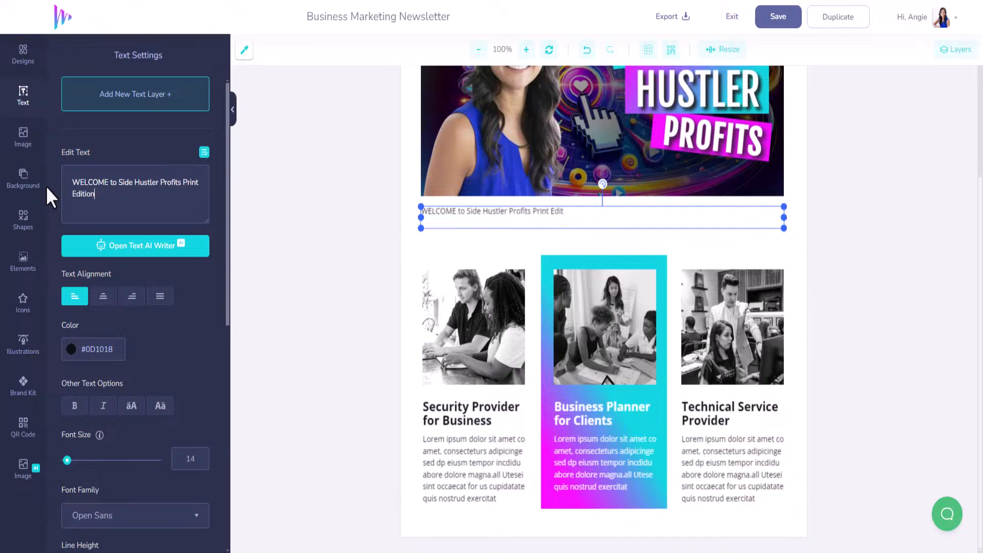
{"action": "type", "text": " Newsletter!"}
{"action": "left_click_drag", "start_coordinate": [108, 183], "coordinate": [82, 183]}
{"action": "type", "text": "elcomne"}
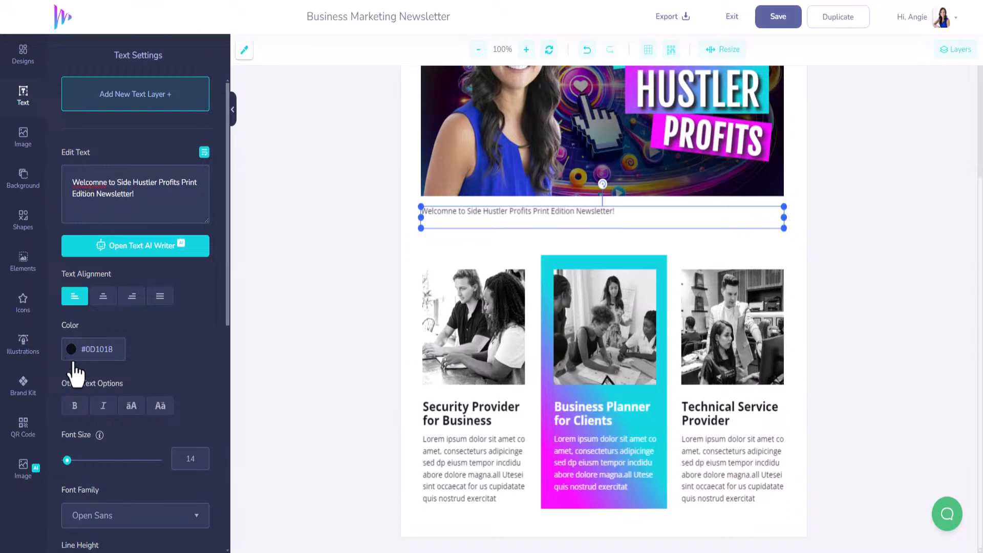
{"action": "left_click", "coordinate": [75, 406]}
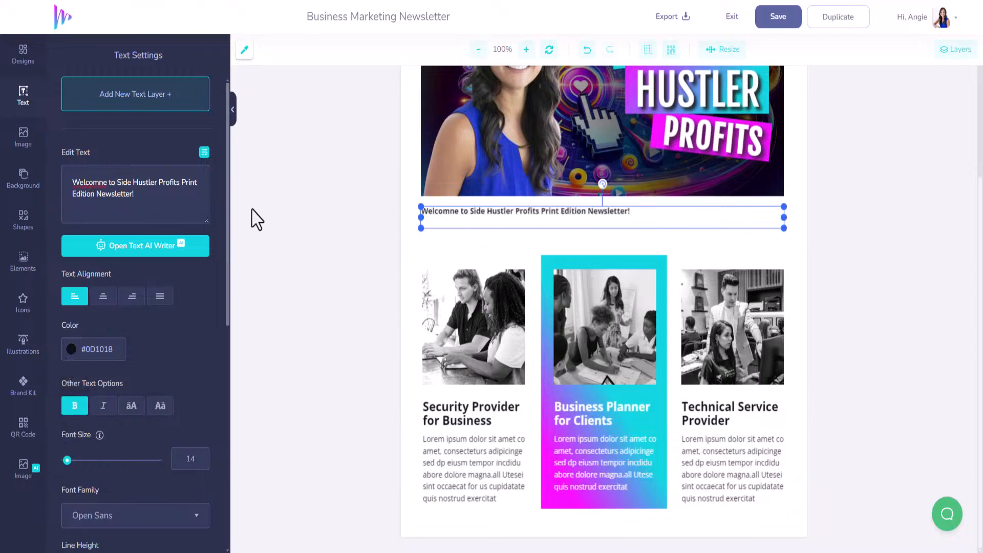
{"action": "key", "text": "BackSpace"}
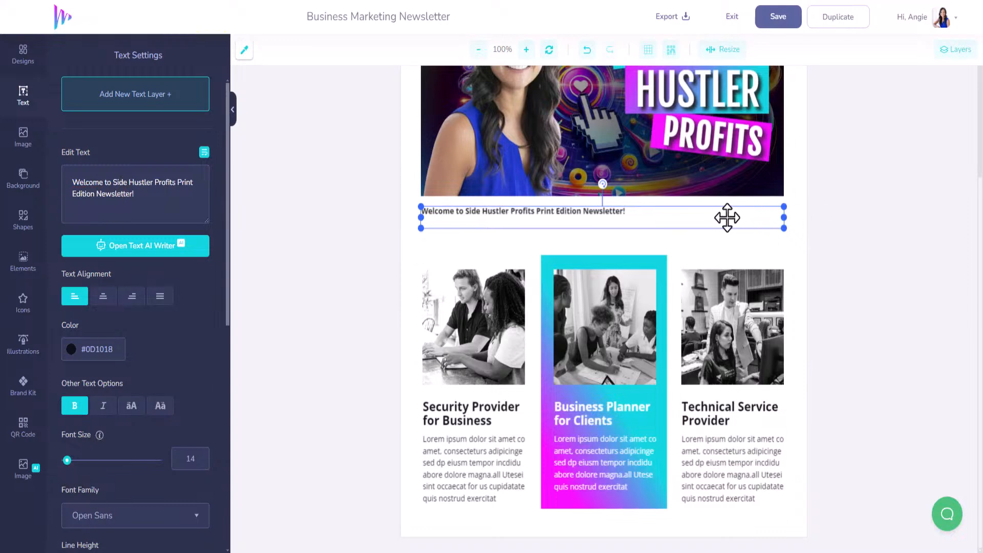
Recolor the yellow issue box in the header with the turquoise brand color #12D6DF
{"action": "scroll", "coordinate": [727, 218], "scroll_direction": "up", "scroll_amount": 3}
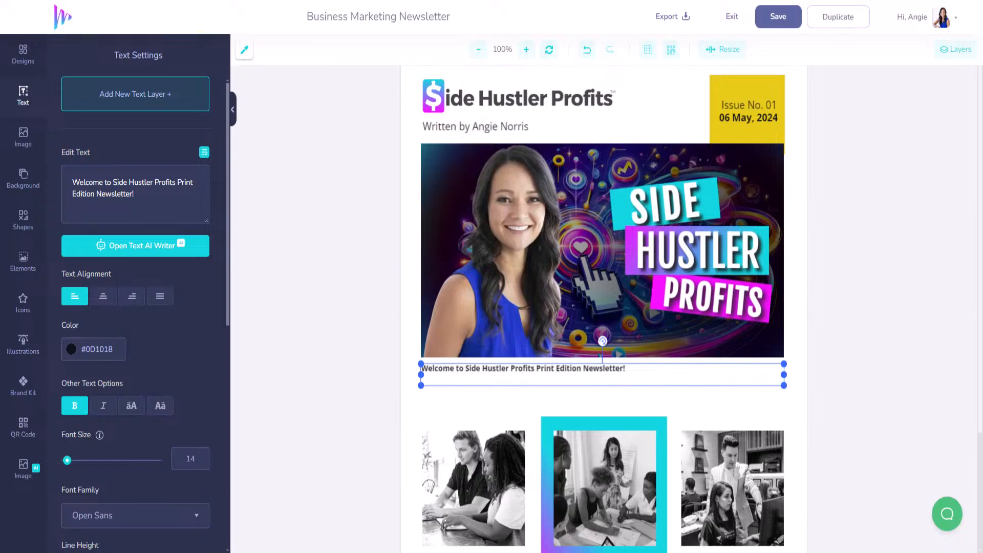
{"action": "left_click", "coordinate": [737, 80]}
{"action": "left_click", "coordinate": [71, 107]}
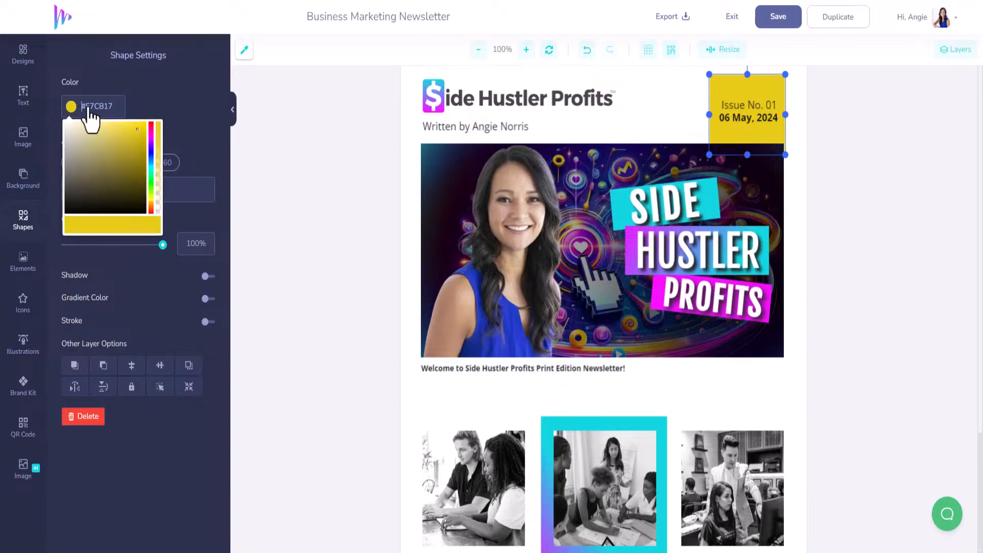
{"action": "left_click", "coordinate": [23, 390]}
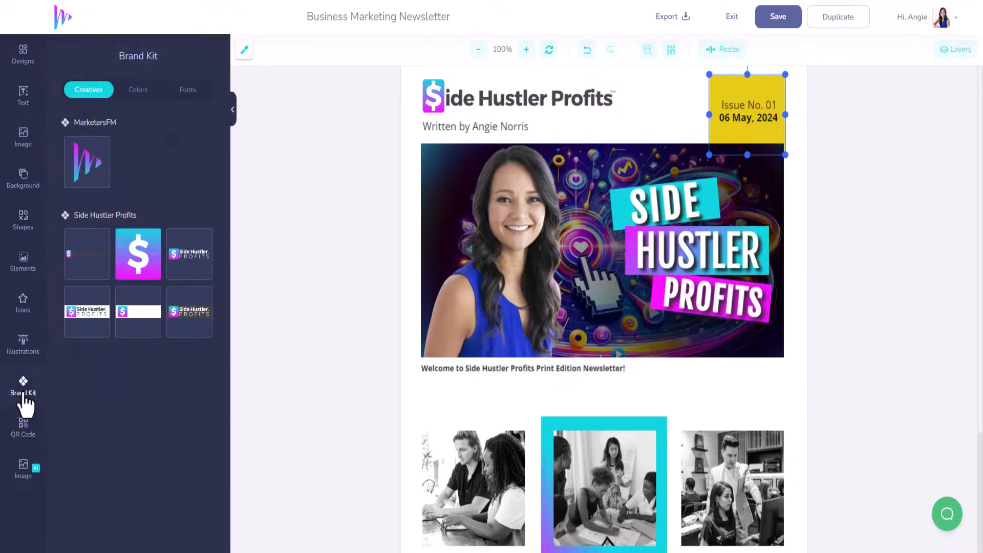
{"action": "left_click", "coordinate": [132, 90]}
{"action": "left_click", "coordinate": [72, 162]}
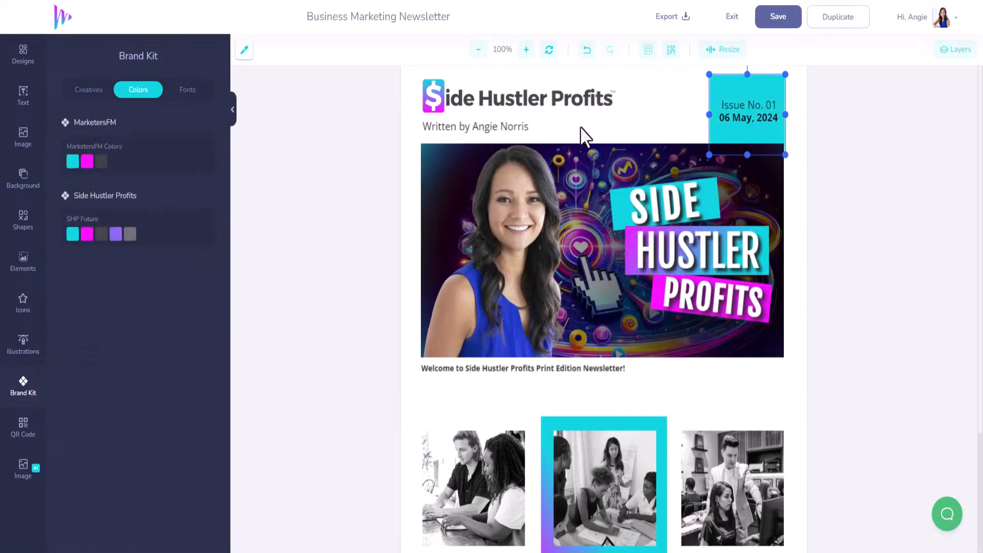
Set the date and the "Issue No. 01" text in the issue box to white, #FFFFFF
{"action": "left_click", "coordinate": [751, 119]}
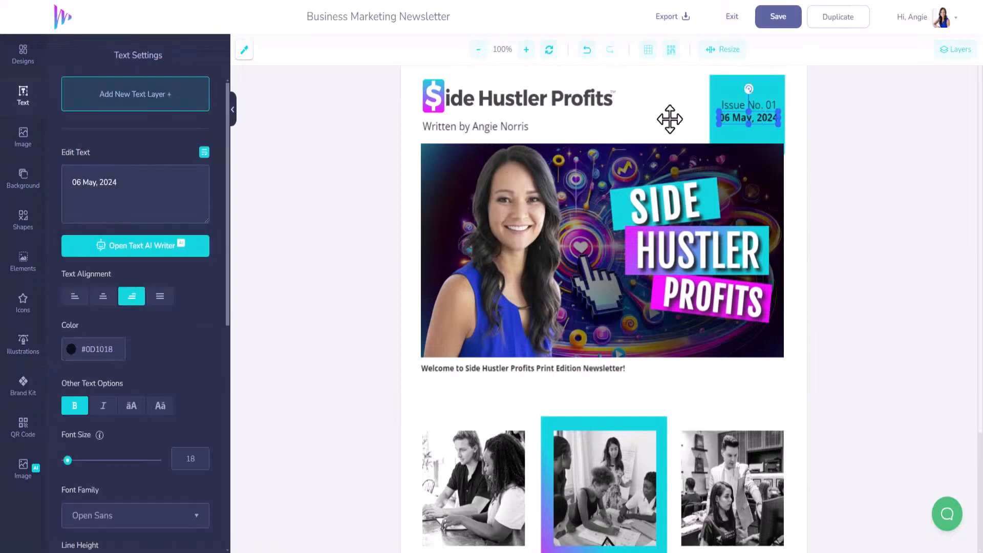
{"action": "left_click", "coordinate": [71, 349]}
{"action": "left_click", "coordinate": [65, 365]}
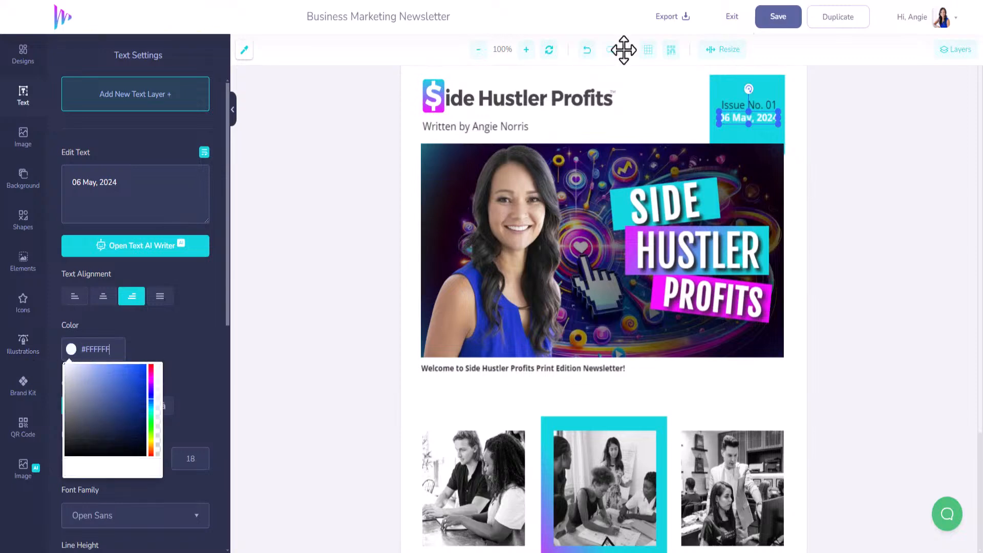
{"action": "left_click", "coordinate": [730, 105]}
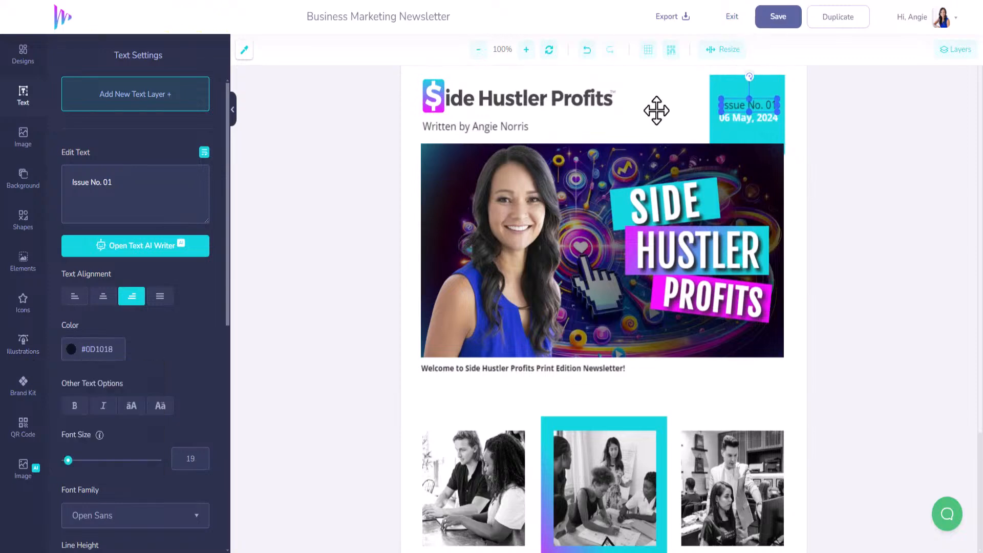
{"action": "left_click", "coordinate": [75, 358]}
{"action": "left_click", "coordinate": [65, 365]}
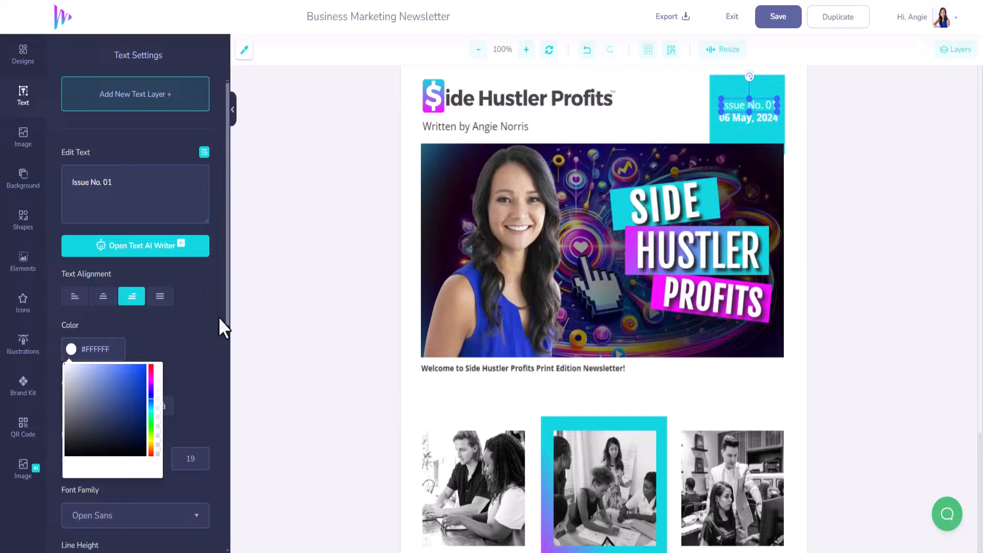
{"action": "left_click", "coordinate": [301, 263]}
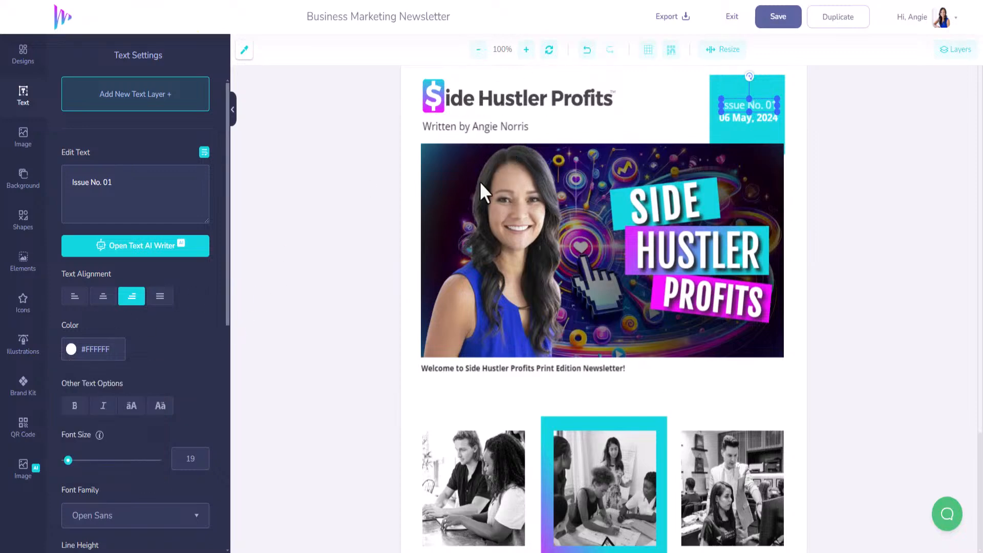
Shift the byline slightly down toward the banner and enlarge the Side Hustler Profits logo above it
{"action": "left_click", "coordinate": [479, 126]}
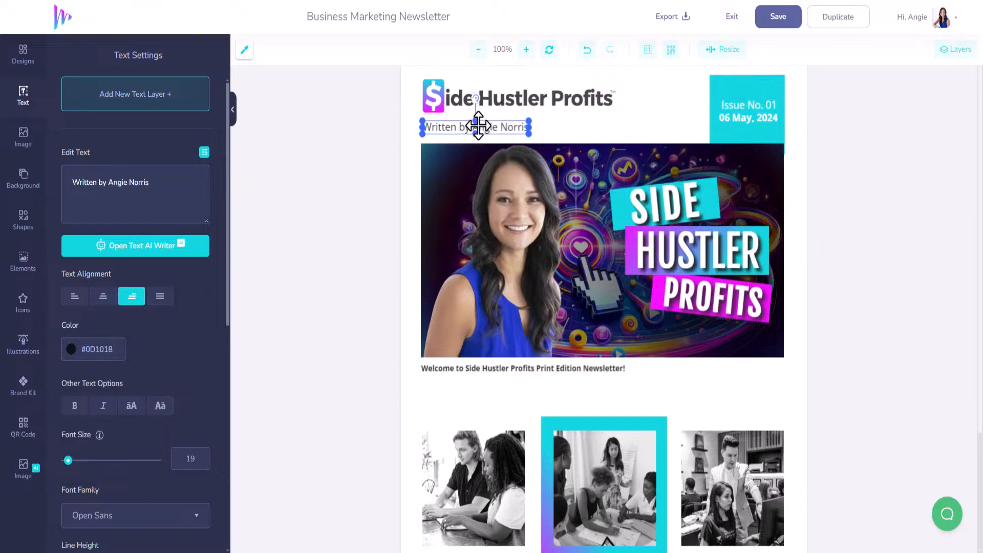
{"action": "scroll", "coordinate": [478, 125], "scroll_direction": "down", "scroll_amount": 3}
{"action": "scroll", "coordinate": [481, 153], "scroll_direction": "up", "scroll_amount": 4}
{"action": "left_click_drag", "start_coordinate": [481, 153], "coordinate": [485, 136]}
{"action": "left_click_drag", "start_coordinate": [621, 165], "coordinate": [653, 182]}
{"action": "left_click_drag", "start_coordinate": [599, 145], "coordinate": [598, 136]}
{"action": "left_click_drag", "start_coordinate": [659, 166], "coordinate": [679, 170]}
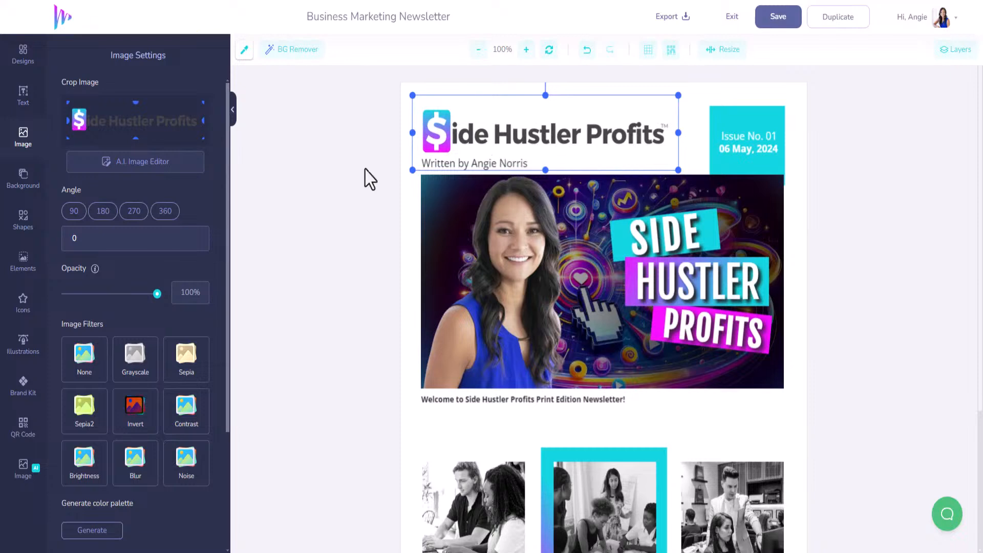
Stretch the banner image slightly wider and nudge the issue box right so their right edges line up
{"action": "left_click", "coordinate": [797, 171]}
{"action": "left_click", "coordinate": [778, 148]}
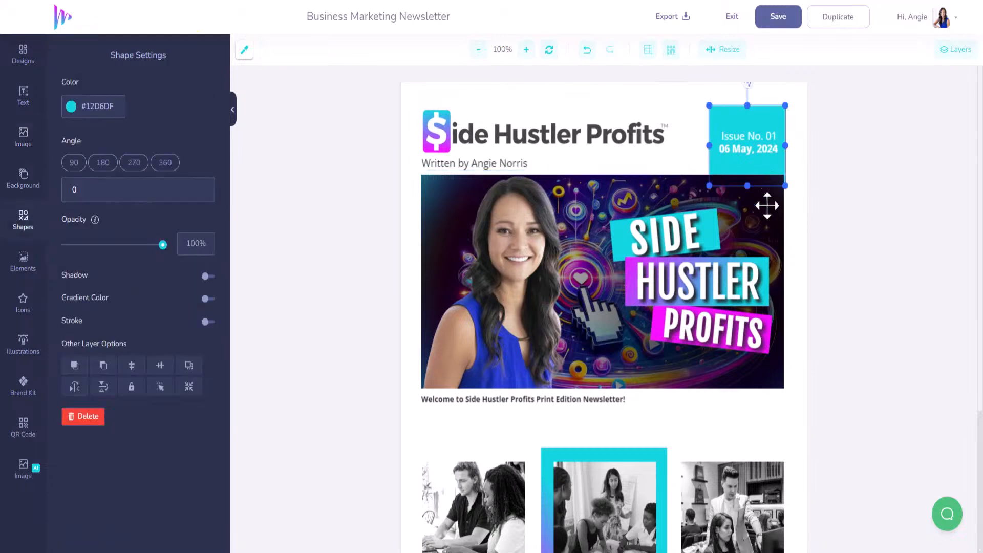
{"action": "left_click", "coordinate": [765, 214]}
{"action": "left_click_drag", "start_coordinate": [784, 282], "coordinate": [785, 277]}
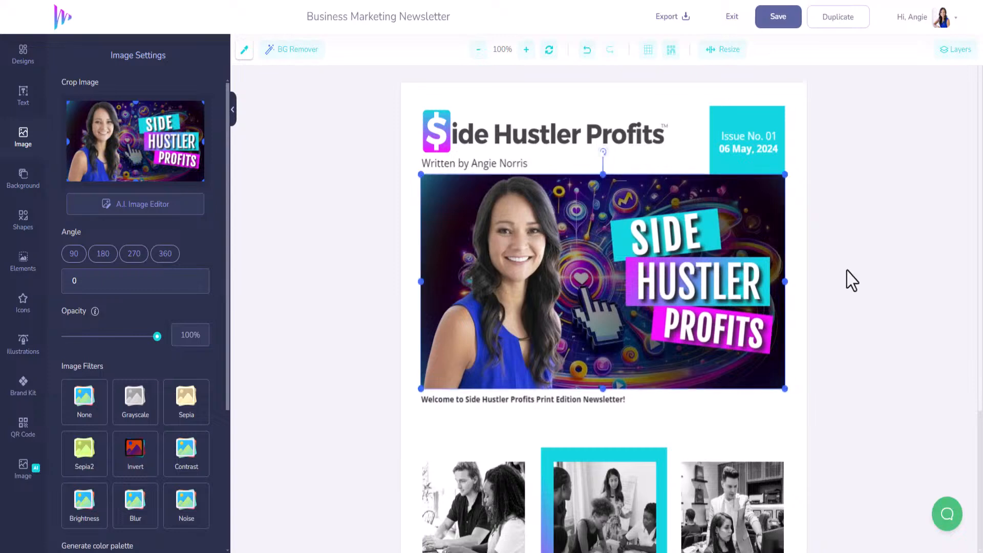
{"action": "left_click", "coordinate": [769, 126]}
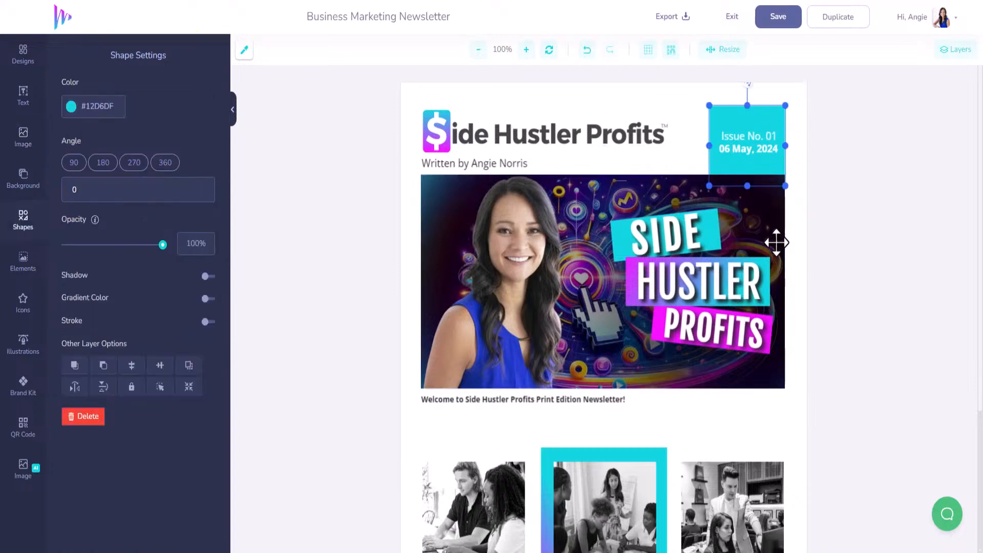
{"action": "left_click", "coordinate": [775, 243]}
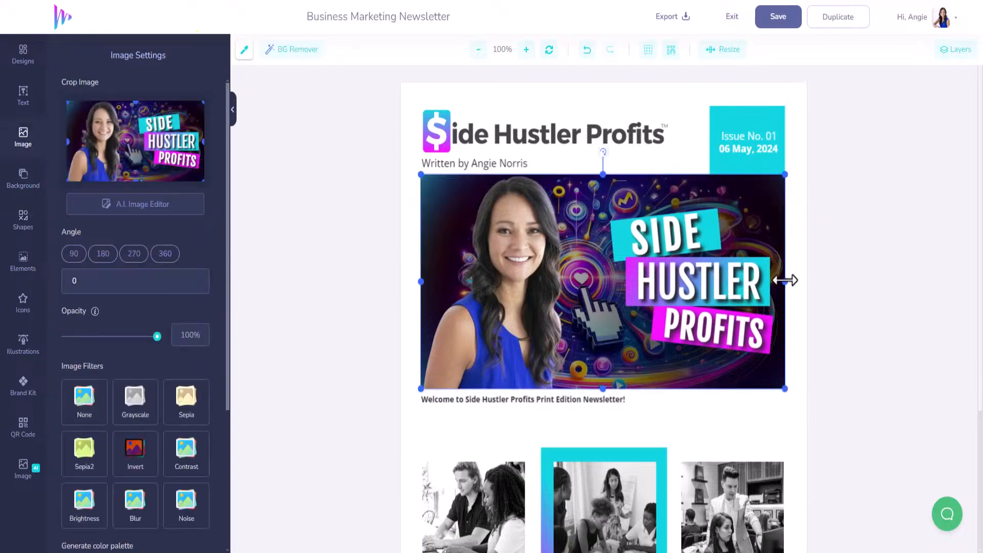
{"action": "left_click_drag", "start_coordinate": [785, 280], "coordinate": [786, 280]}
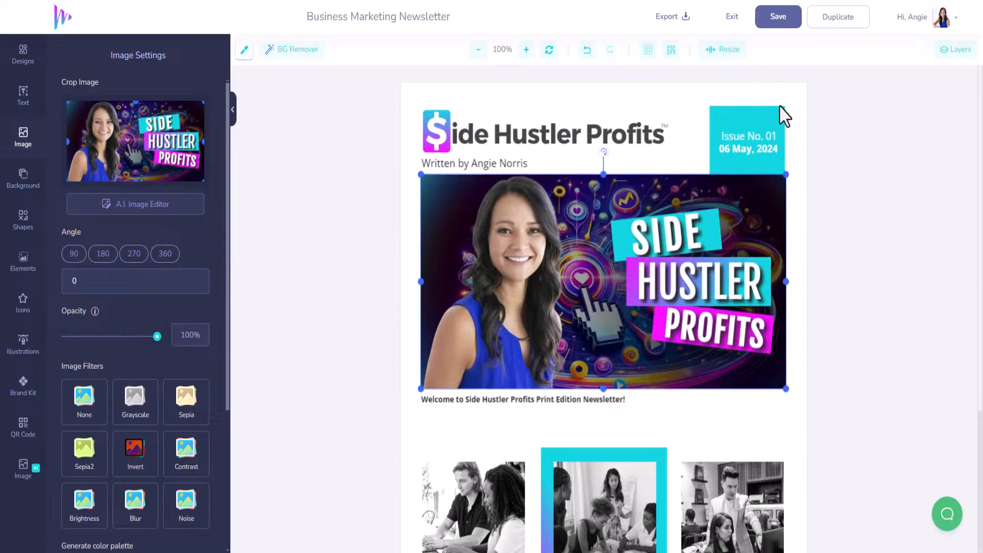
{"action": "left_click", "coordinate": [785, 116]}
{"action": "left_click", "coordinate": [778, 109]}
{"action": "key", "text": "Right"}
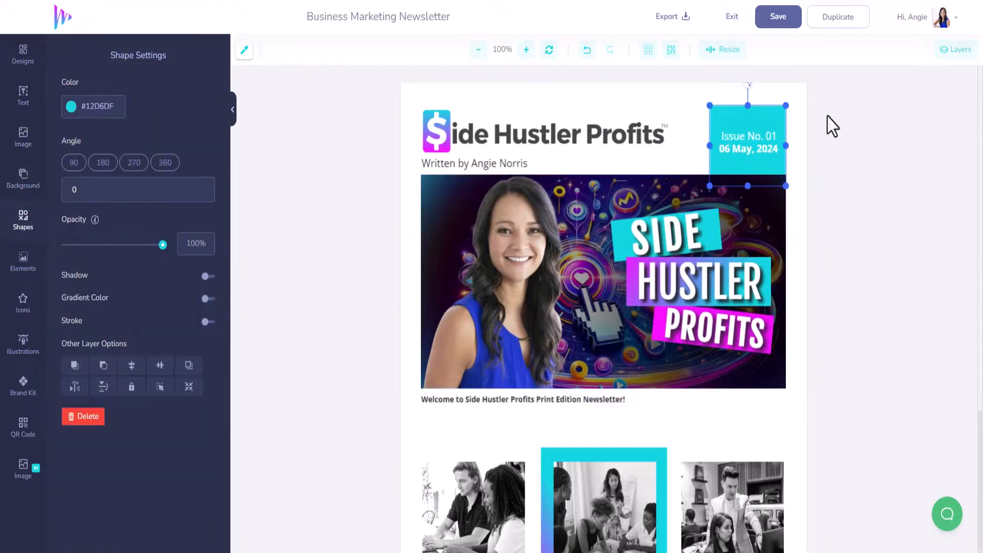
Nudge the "Issue No. 01" text slightly left to line up with the date below it
{"action": "left_click", "coordinate": [611, 124]}
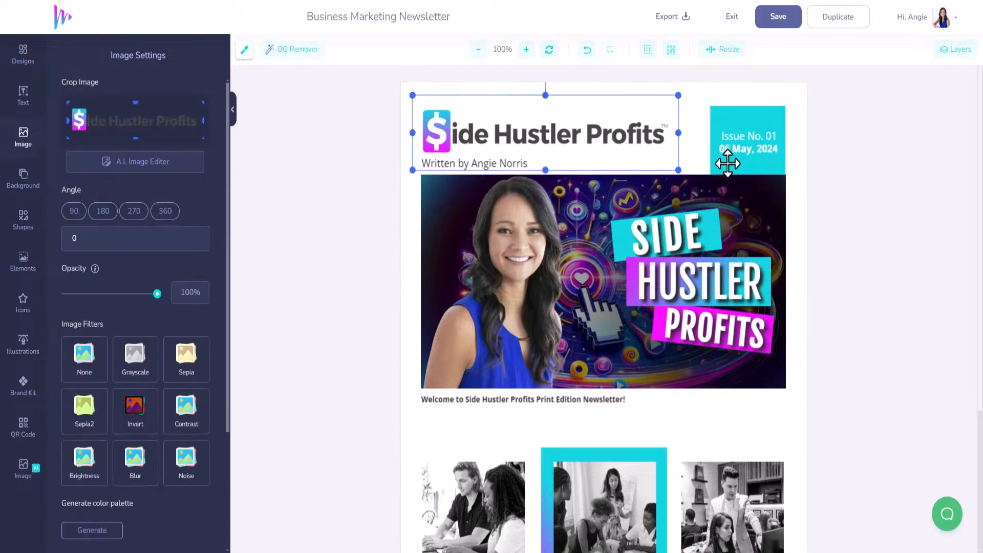
{"action": "left_click", "coordinate": [754, 136]}
{"action": "key", "text": "Left"}
{"action": "key", "text": "Left"}
{"action": "key", "text": "Left"}
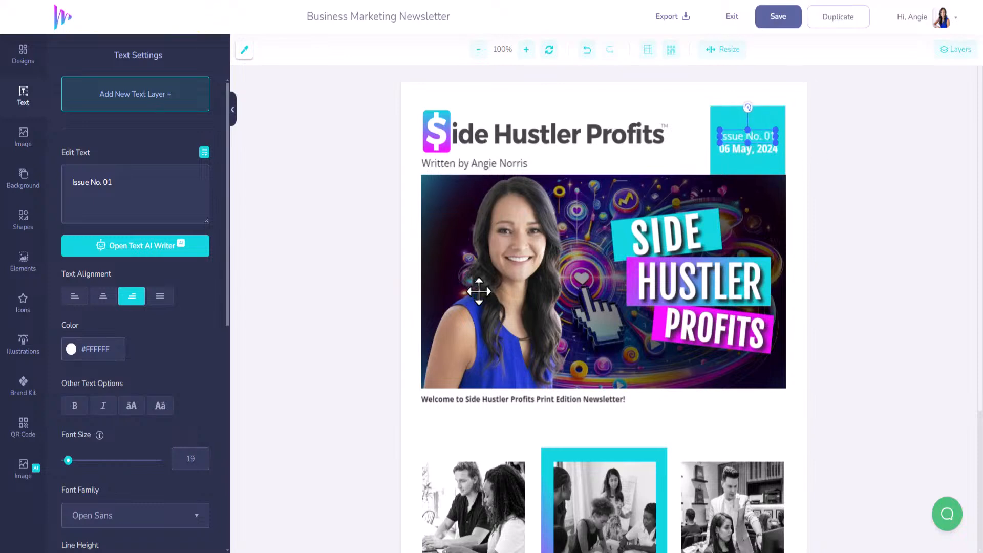
Extend the byline beneath the logo with a vertical bar separator and the text "Powered by MarketersFM"
{"action": "scroll", "coordinate": [476, 288], "scroll_direction": "down", "scroll_amount": 1}
{"action": "left_click", "coordinate": [529, 104]}
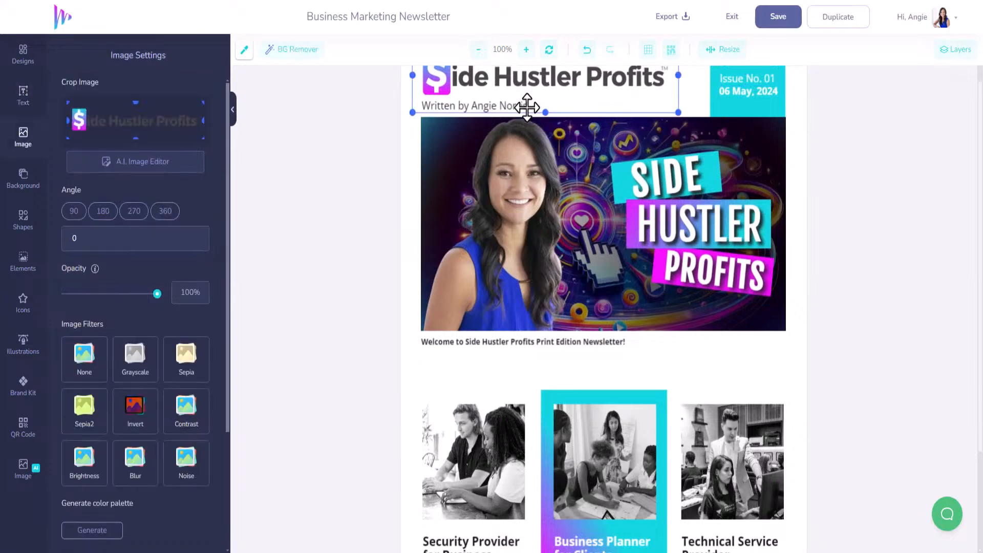
{"action": "left_click", "coordinate": [453, 106]}
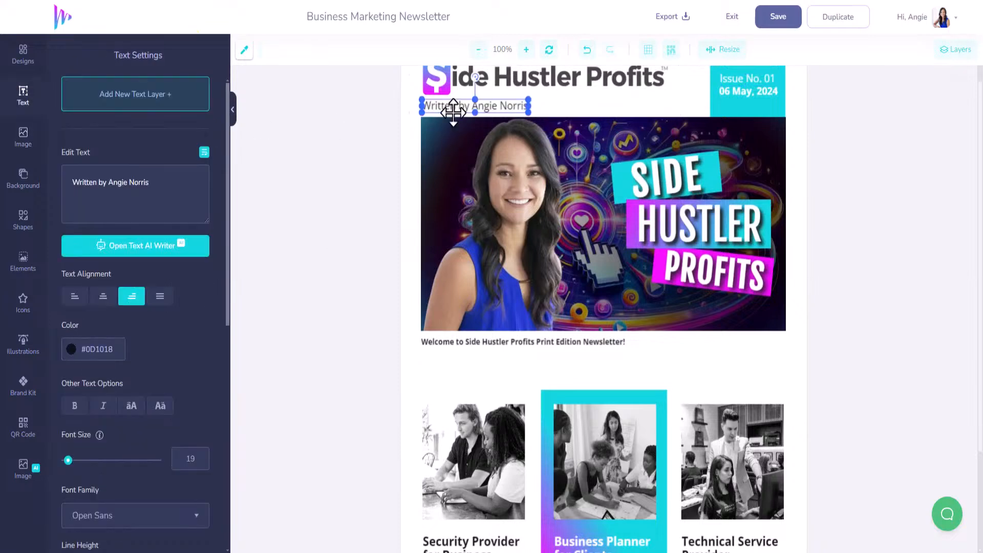
{"action": "left_click", "coordinate": [187, 189]}
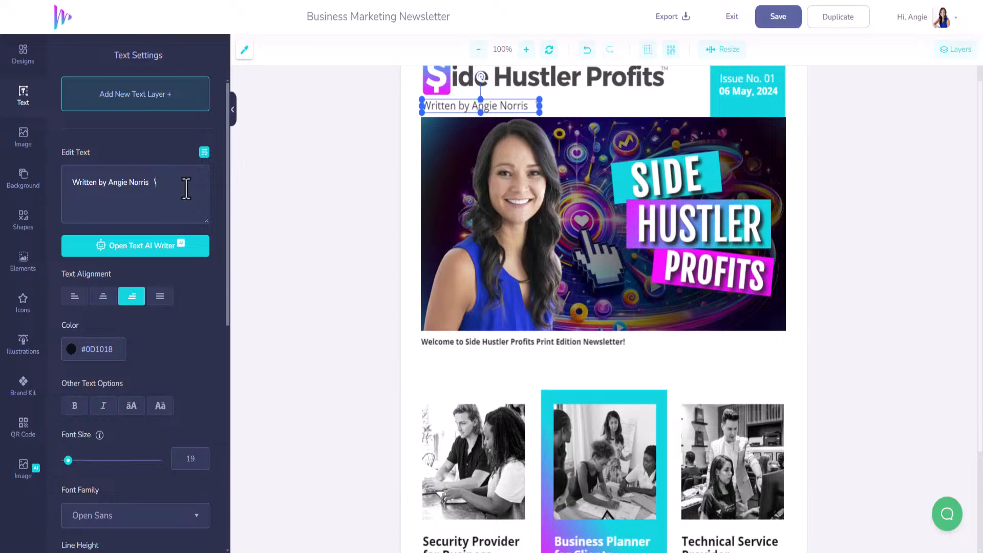
{"action": "type", "text": "|  "}
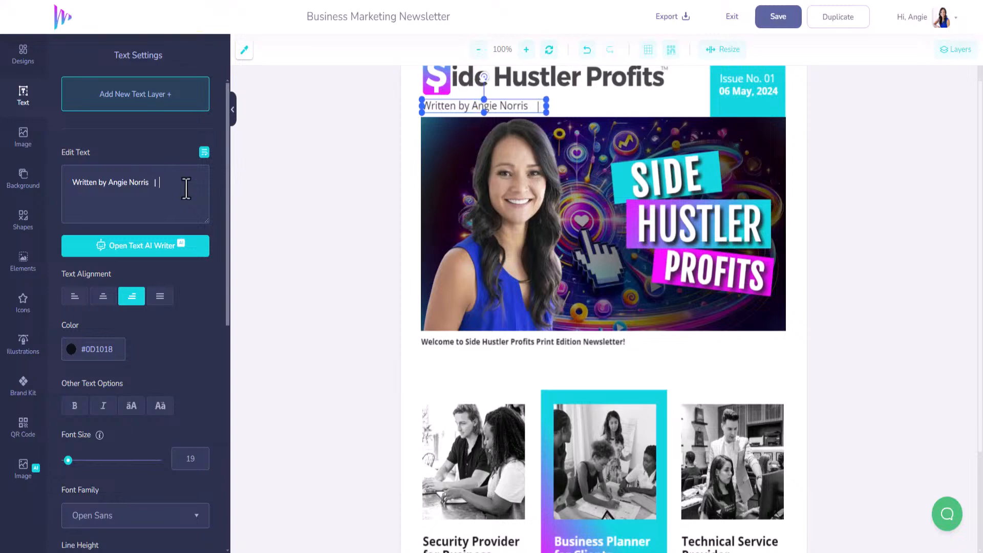
{"action": "type", "text": "Powere"}
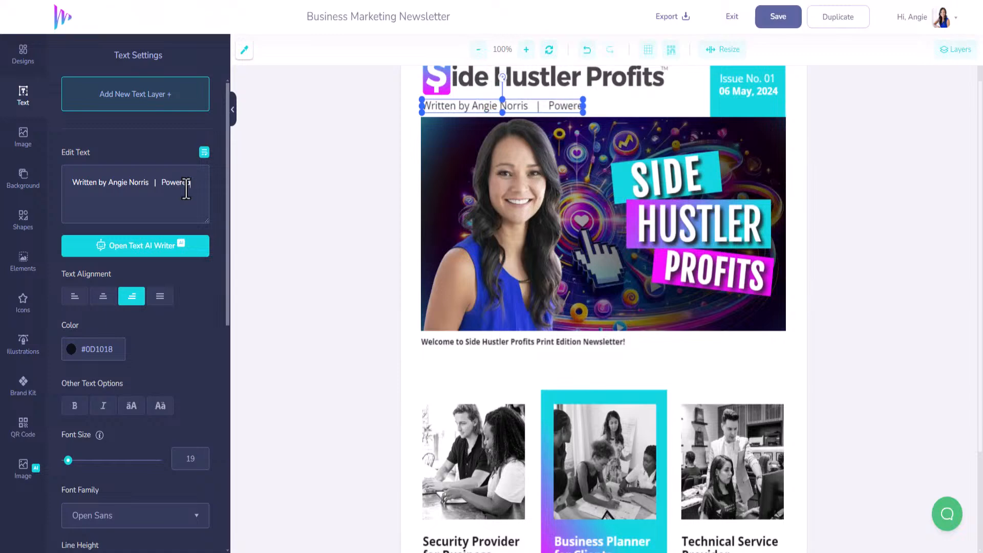
{"action": "type", "text": "d by Market"}
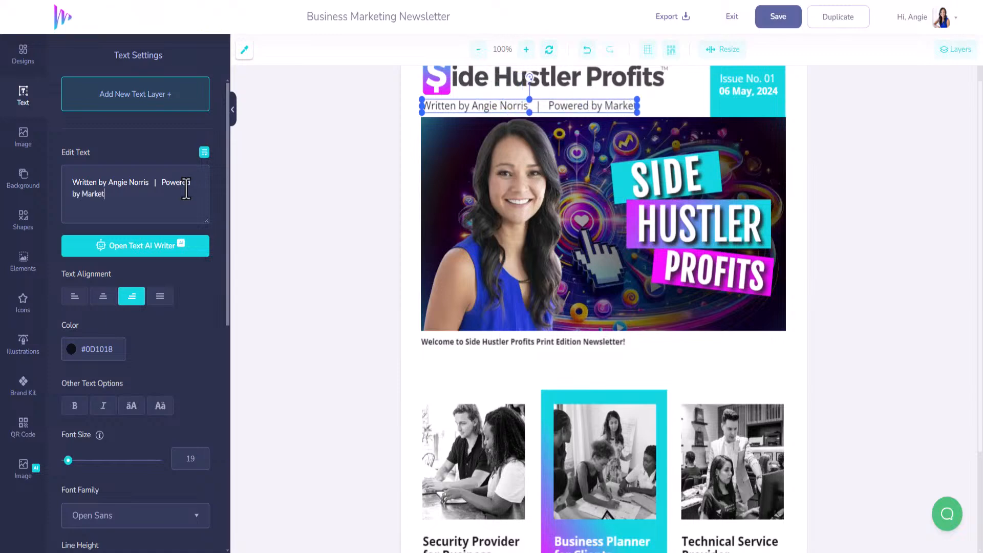
{"action": "type", "text": "ersFM"}
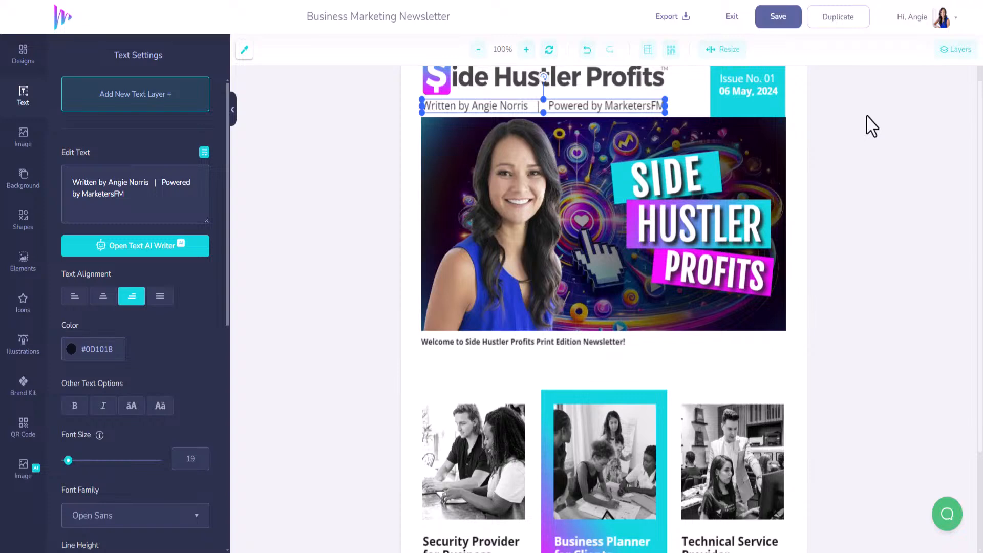
{"action": "scroll", "coordinate": [564, 308], "scroll_direction": "down", "scroll_amount": 3}
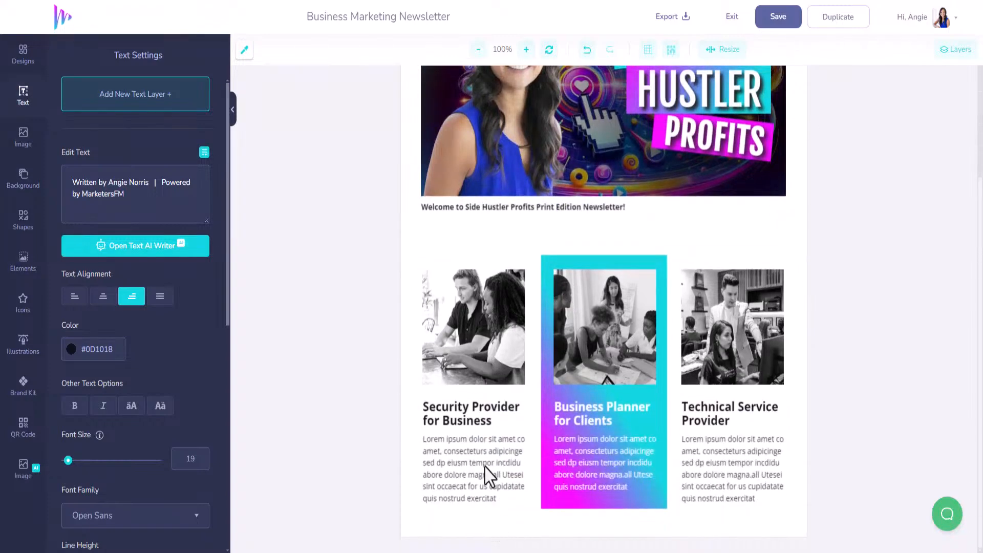
Duplicate the bold welcome line, place the copy directly beneath it and remove the copy's bold formatting
{"action": "left_click", "coordinate": [486, 453]}
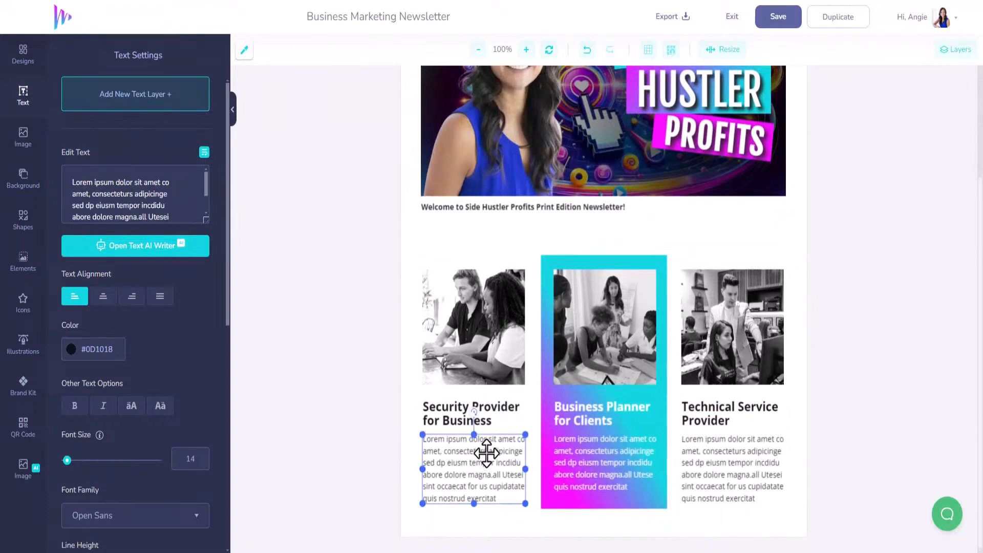
{"action": "left_click", "coordinate": [572, 208]}
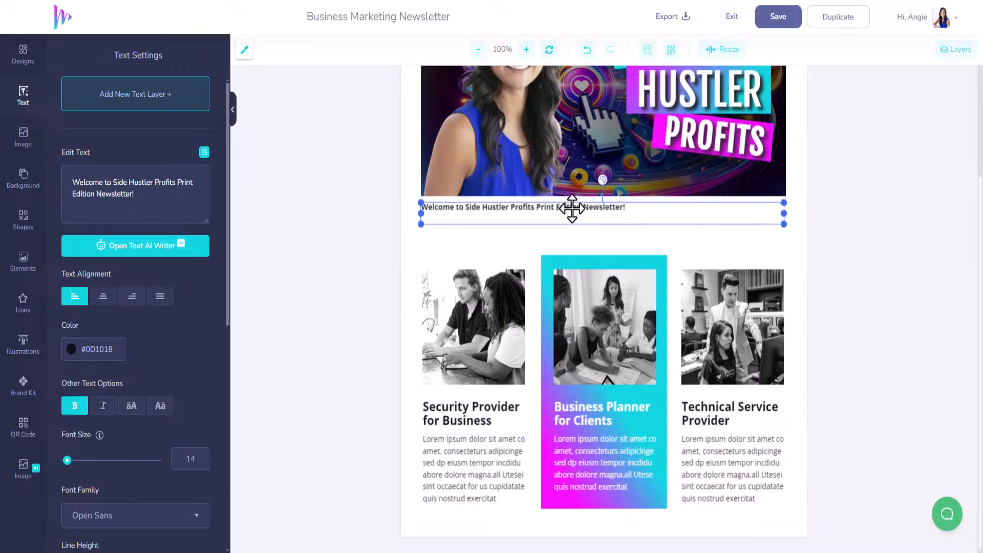
{"action": "left_click", "coordinate": [154, 195]}
{"action": "left_click_drag", "start_coordinate": [421, 225], "coordinate": [423, 219]}
{"action": "key", "text": "ctrl+v"}
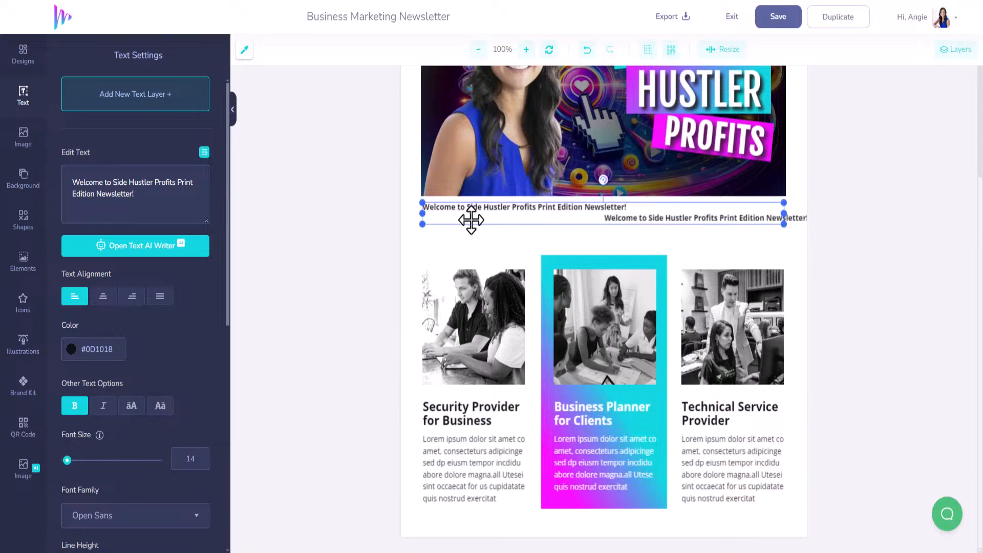
{"action": "left_click_drag", "start_coordinate": [621, 216], "coordinate": [442, 222]}
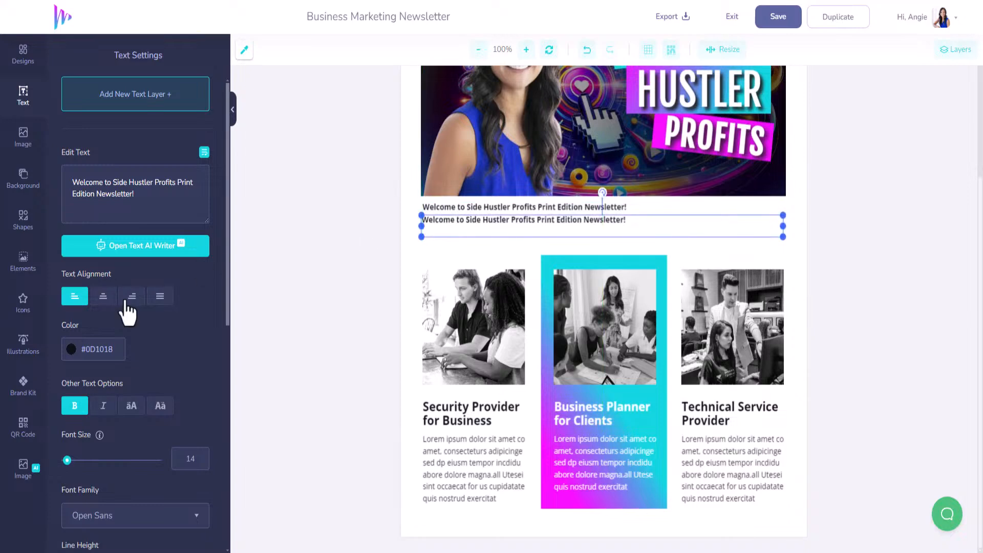
{"action": "left_click", "coordinate": [76, 407]}
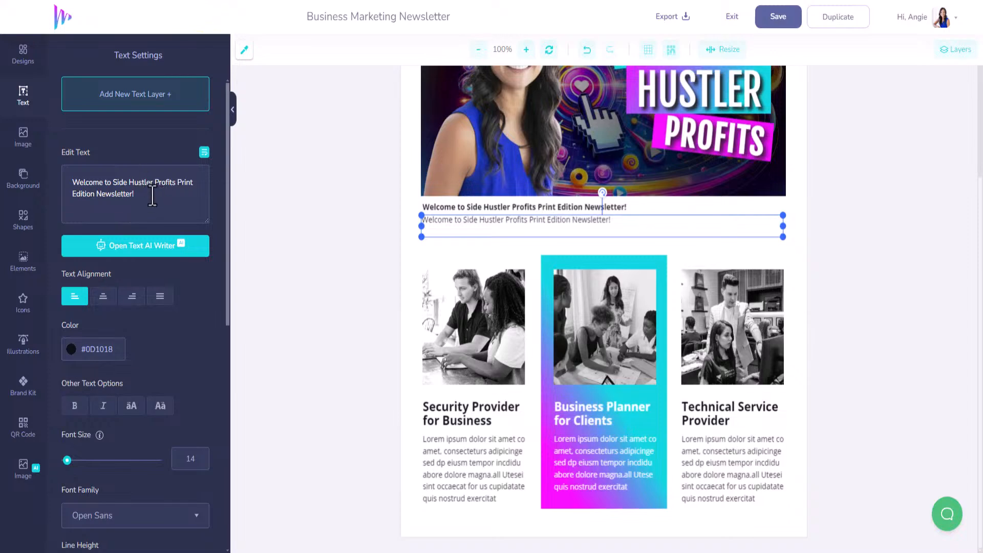
Switch to the ChatGPT conversation with the welcome message and send the prompt "write that much shorter"
{"action": "left_click_drag", "start_coordinate": [151, 195], "coordinate": [62, 185]}
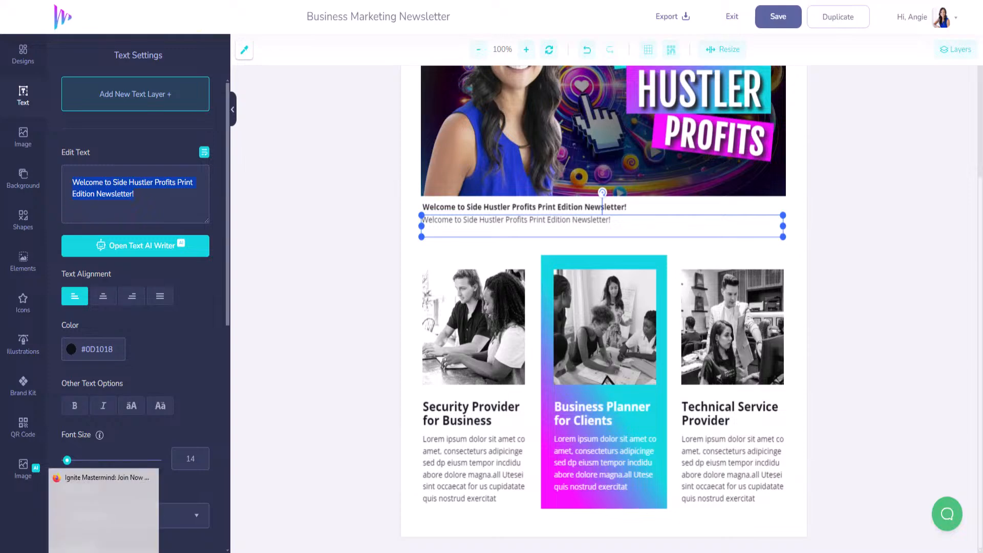
{"action": "left_click", "coordinate": [103, 552]}
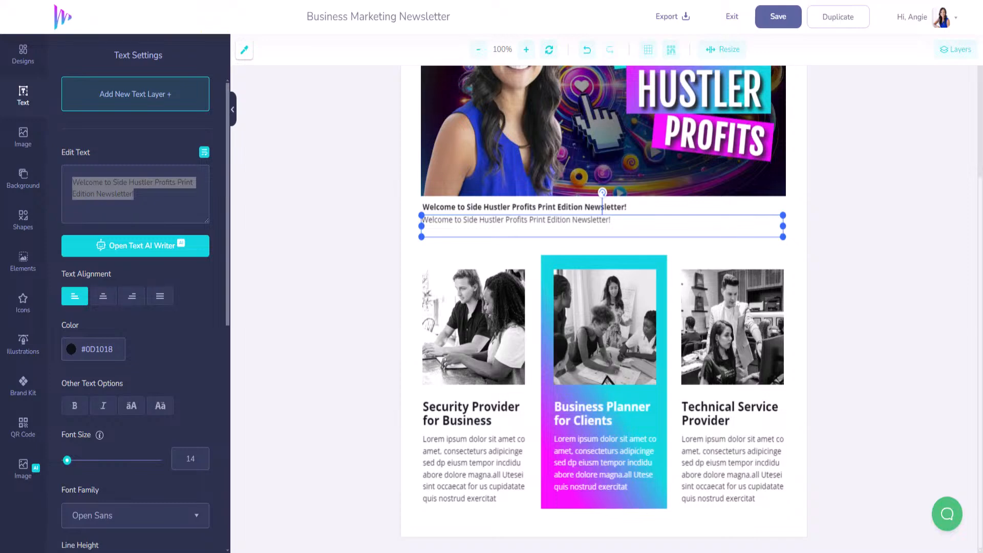
{"action": "left_click_drag", "start_coordinate": [982, 6], "coordinate": [364, 6]}
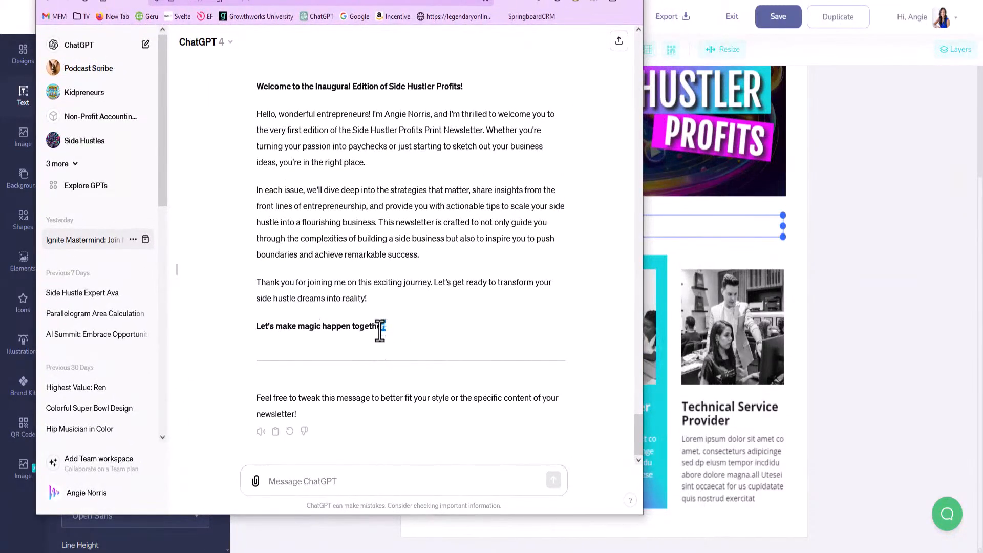
{"action": "type", "text": "write"}
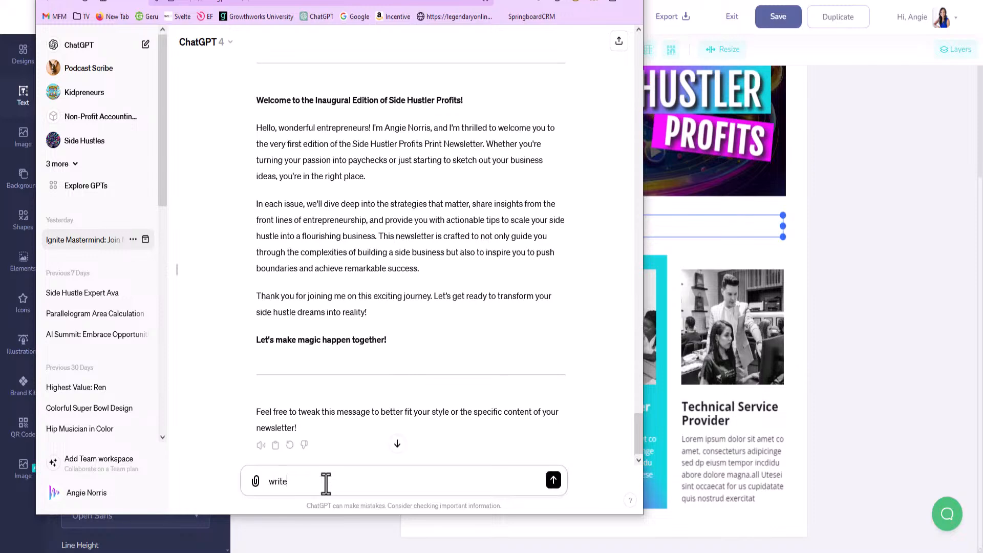
{"action": "type", "text": " that newsletter"}
{"action": "key", "text": "Return"}
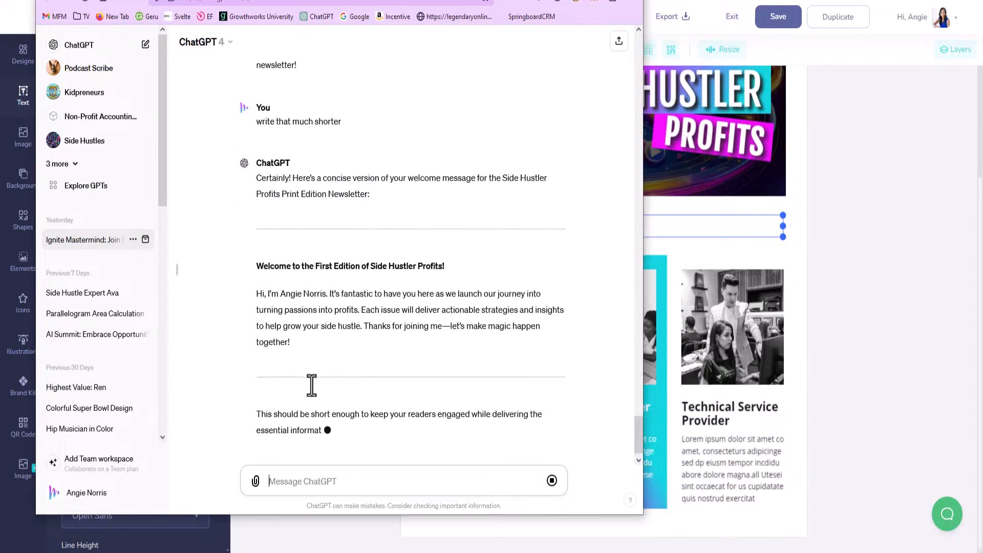
Copy the shortened welcome paragraph without its heading and paste it over the duplicated line's text in the newsletter
{"action": "left_click_drag", "start_coordinate": [299, 334], "coordinate": [257, 278]}
{"action": "key", "text": "ctrl+c"}
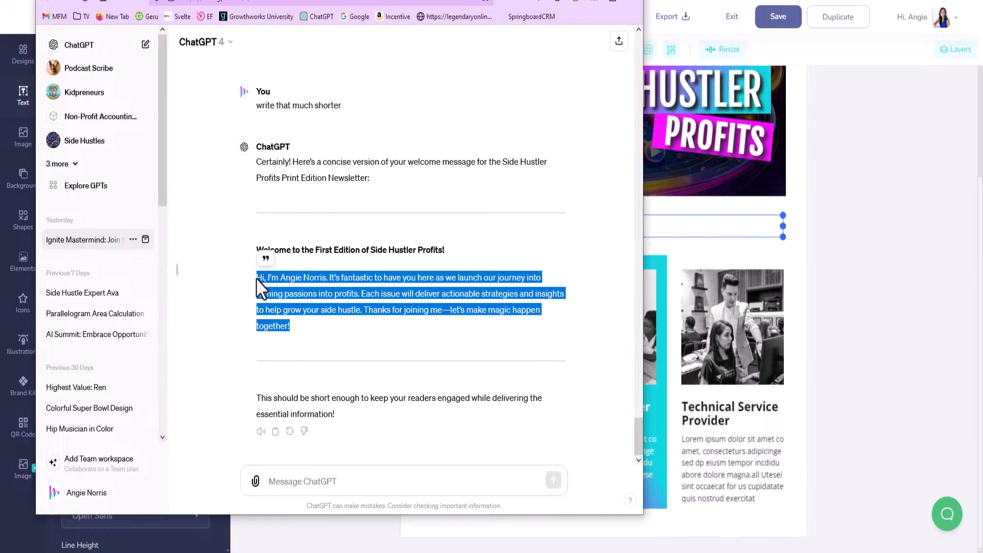
{"action": "key", "text": "alt+Tab"}
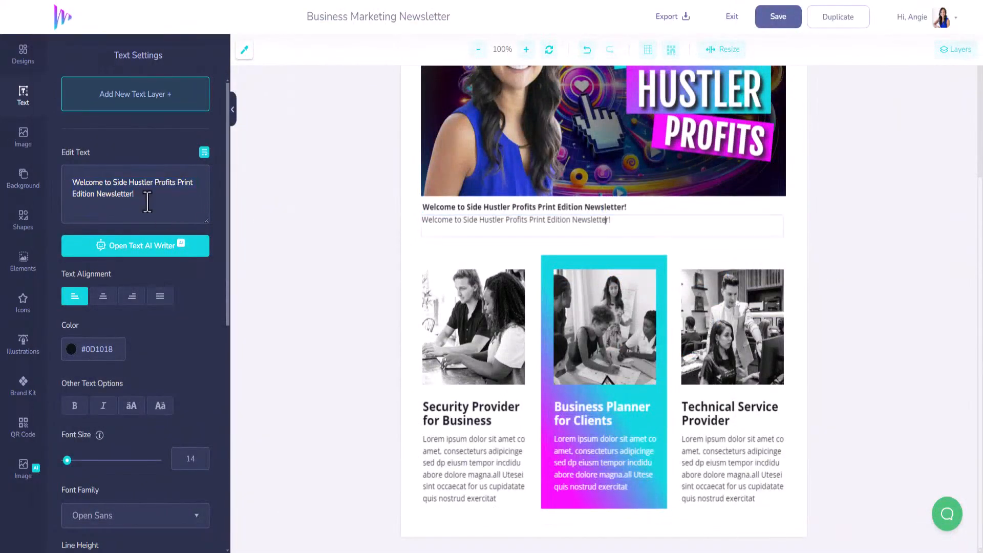
{"action": "key", "text": "ctrl+v"}
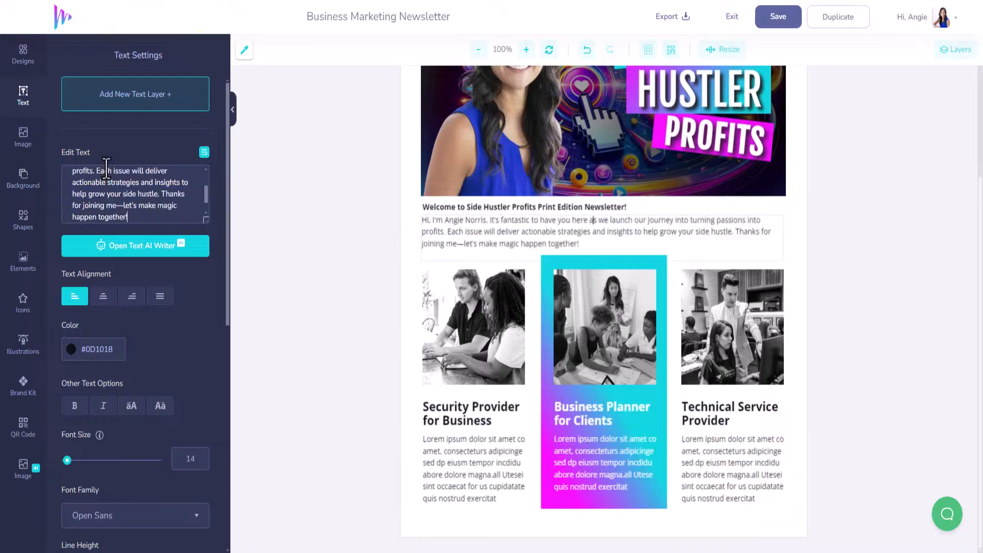
Try justified alignment on the welcome paragraph with a line break at its end, and return it to left alignment
{"action": "left_click", "coordinate": [158, 302]}
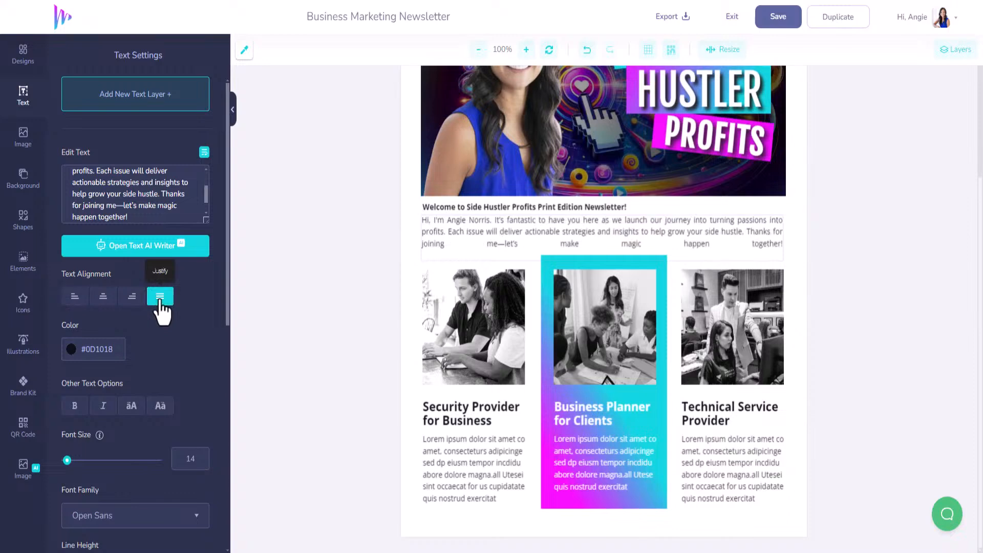
{"action": "left_click", "coordinate": [141, 220]}
{"action": "key", "text": "Return"}
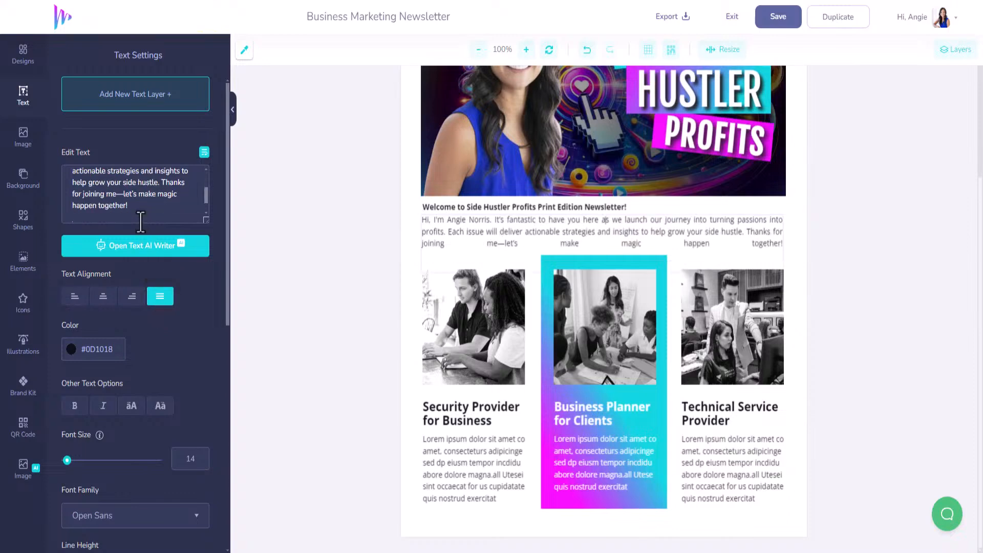
{"action": "left_click", "coordinate": [75, 297]}
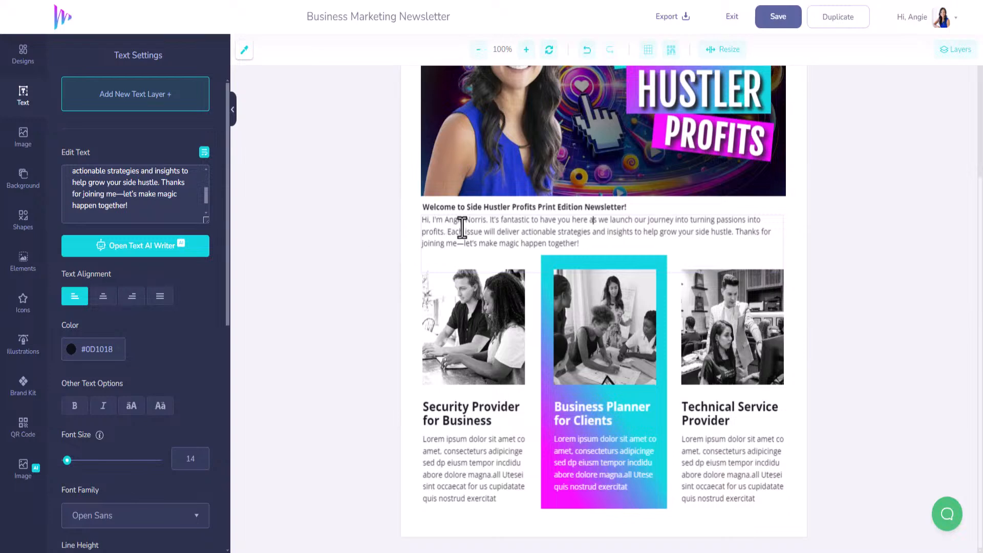
Delete the empty lines at the end of the welcome paragraph
{"action": "left_click", "coordinate": [480, 205]}
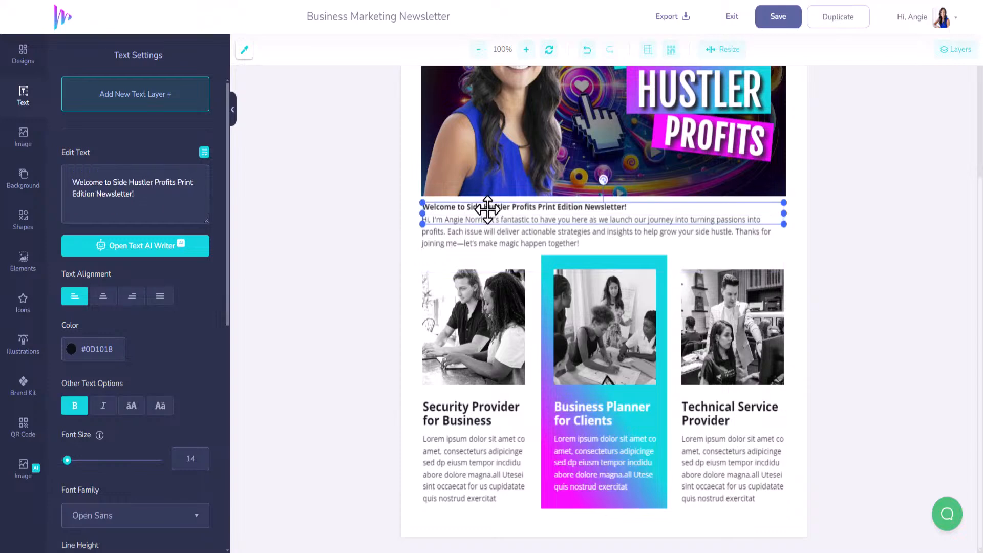
{"action": "left_click", "coordinate": [490, 237]}
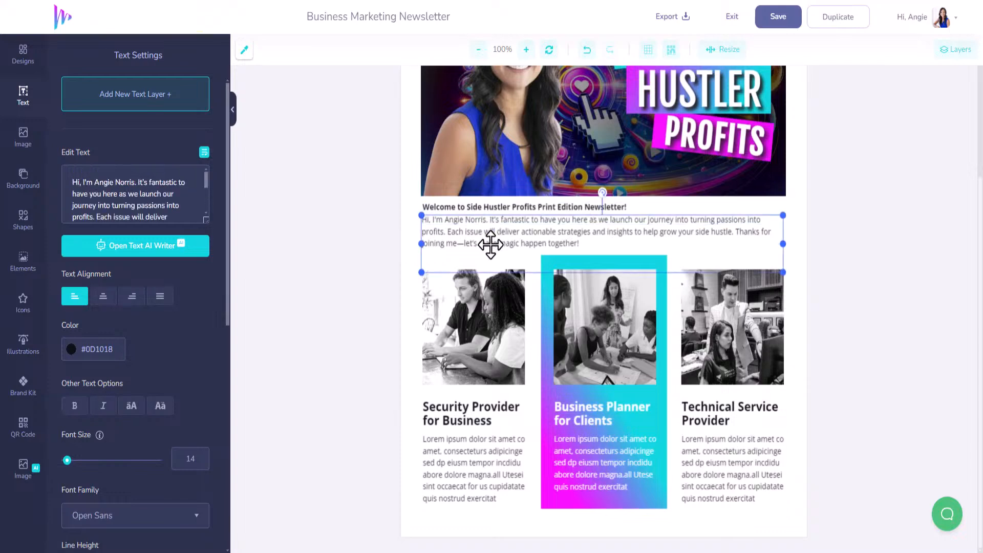
{"action": "double_click", "coordinate": [487, 272]}
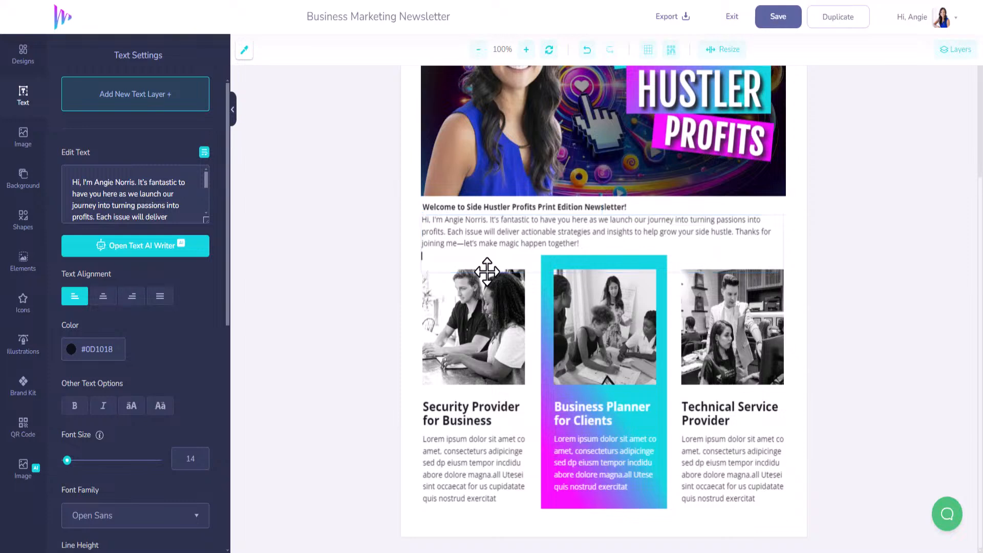
{"action": "key", "text": "BackSpace"}
{"action": "key", "text": "BackSpace"}
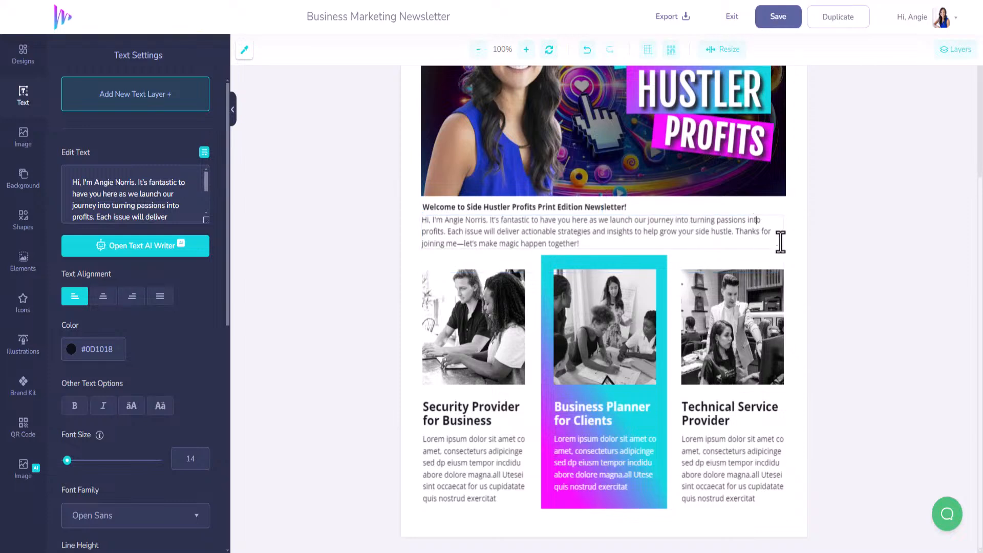
Nudge the welcome paragraph slightly down to leave more space beneath its heading
{"action": "left_click", "coordinate": [617, 206]}
{"action": "left_click", "coordinate": [627, 222]}
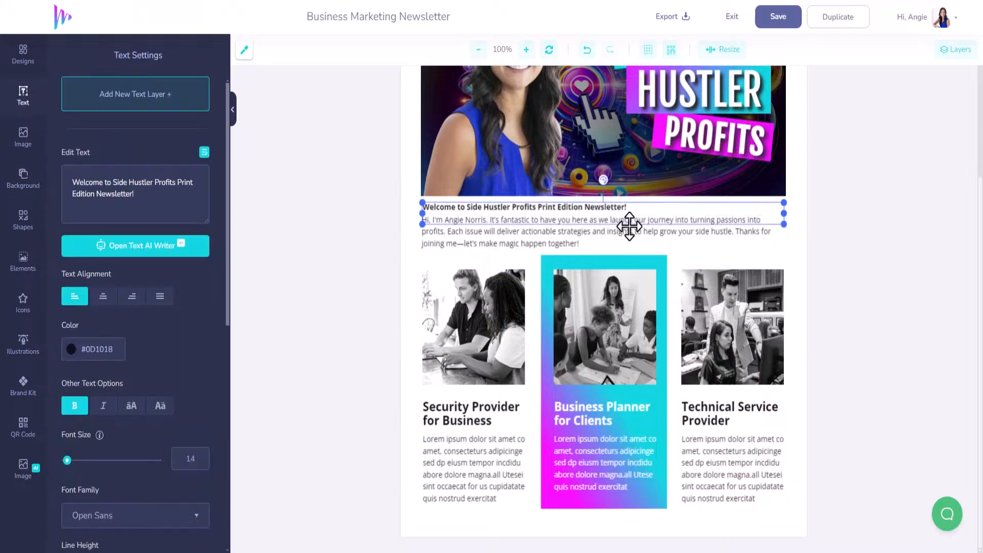
{"action": "key", "text": "Down"}
{"action": "key", "text": "Down"}
{"action": "key", "text": "Down"}
{"action": "key", "text": "Down"}
{"action": "key", "text": "Down"}
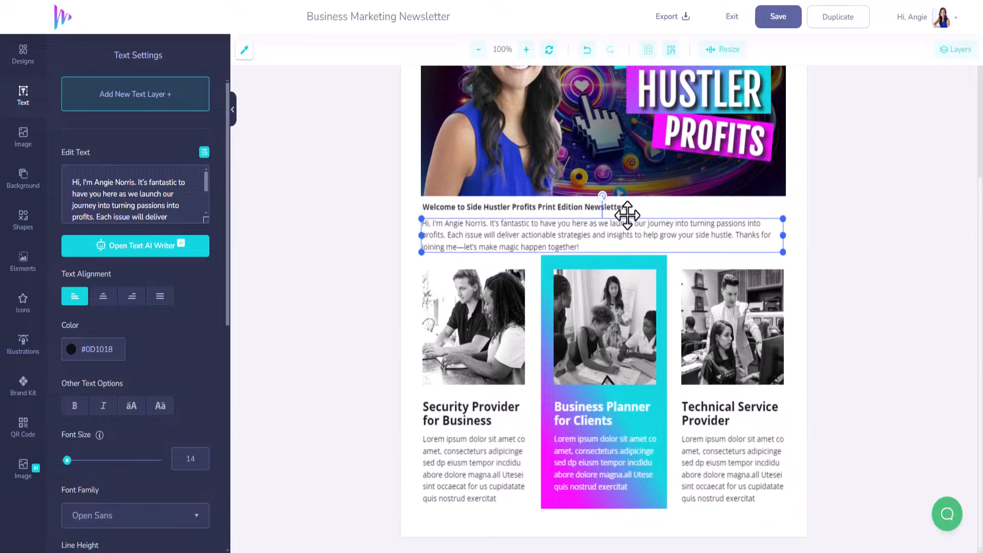
Enlarge the welcome heading to font size 20 and recolor it with the cyan MarketersFM brand color
{"action": "left_click", "coordinate": [623, 208]}
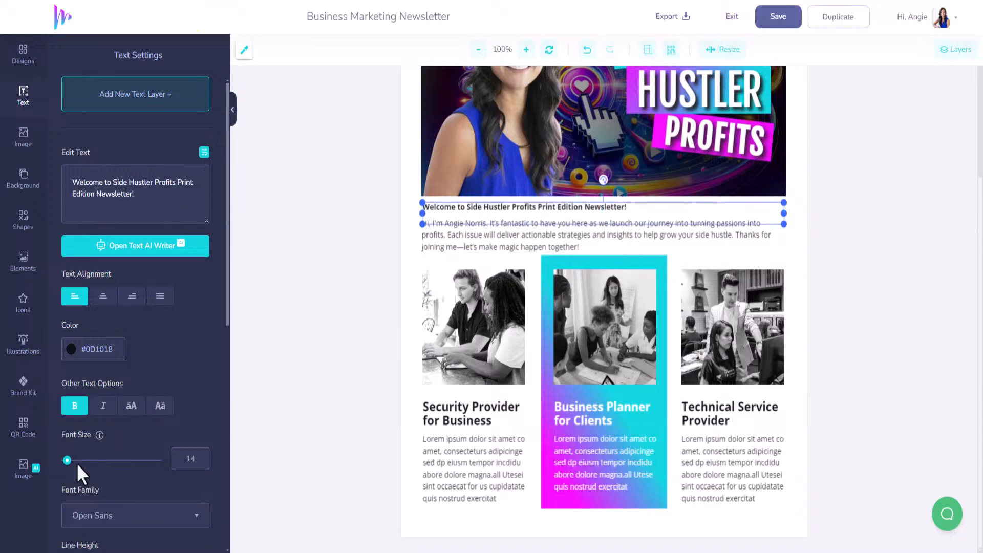
{"action": "left_click_drag", "start_coordinate": [67, 460], "coordinate": [69, 460]}
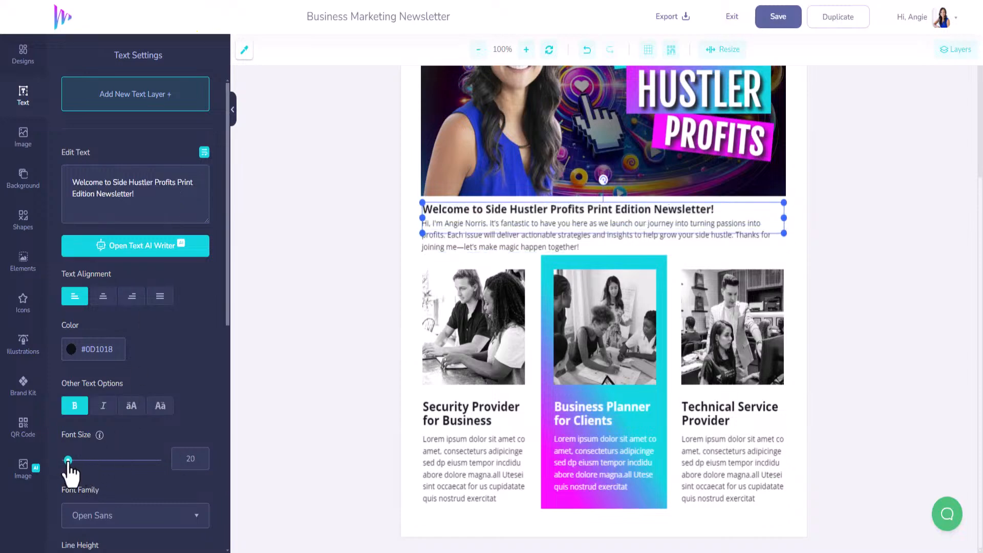
{"action": "left_click", "coordinate": [71, 350]}
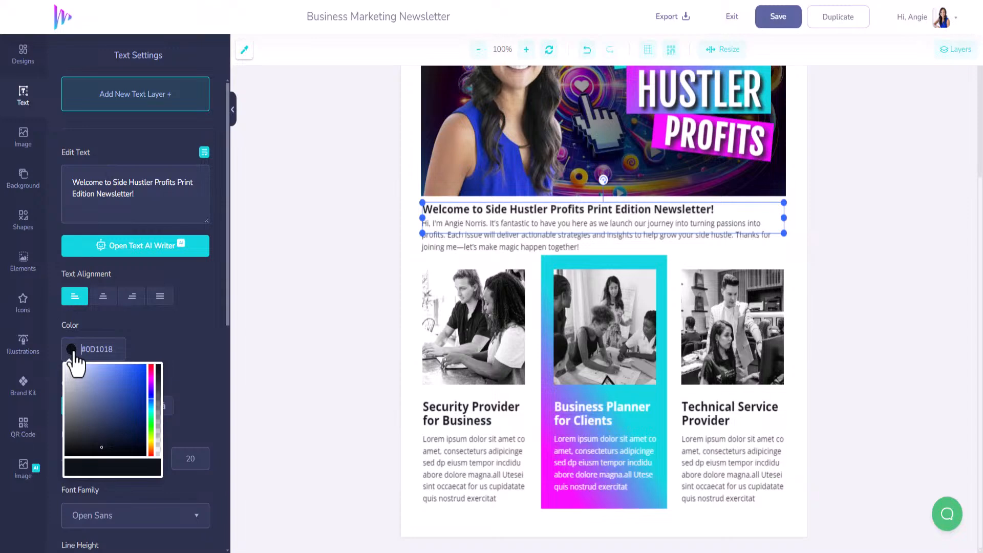
{"action": "left_click", "coordinate": [151, 409]}
{"action": "left_click_drag", "start_coordinate": [136, 377], "coordinate": [155, 369]}
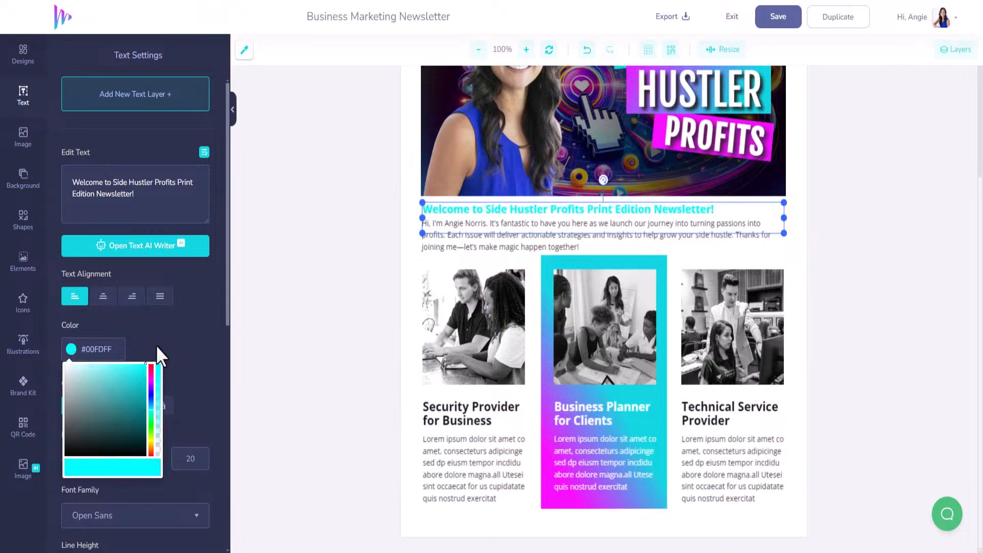
{"action": "left_click", "coordinate": [24, 394]}
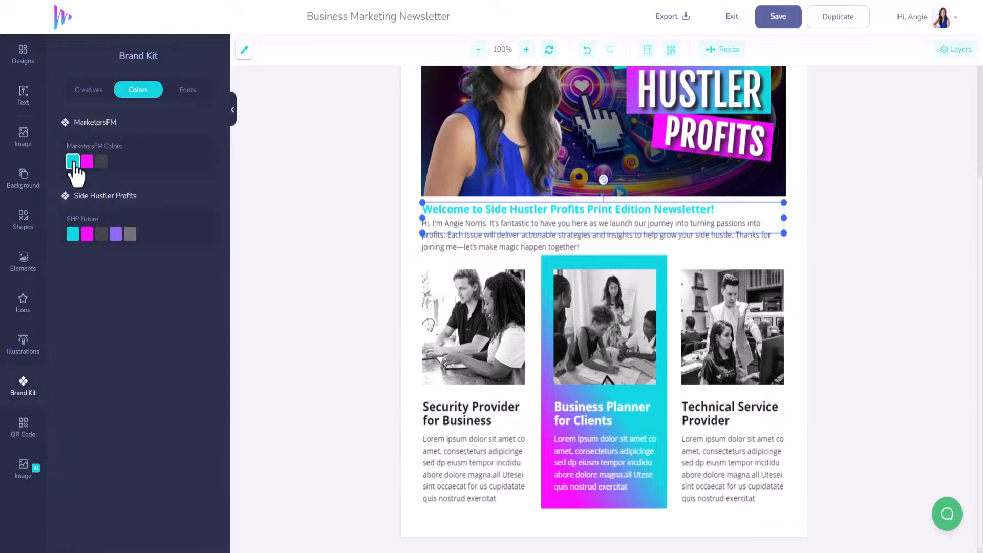
Insert the AI library image of a woman at a laptop surrounded by social media icons
{"action": "scroll", "coordinate": [836, 382], "scroll_direction": "up", "scroll_amount": 2}
{"action": "scroll", "coordinate": [837, 382], "scroll_direction": "up", "scroll_amount": 2}
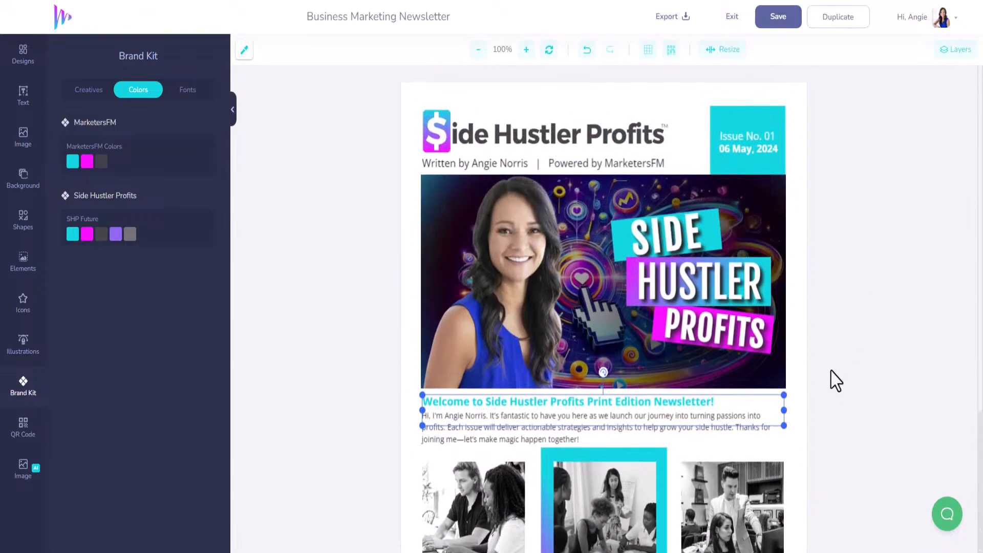
{"action": "scroll", "coordinate": [829, 387], "scroll_direction": "down", "scroll_amount": 4}
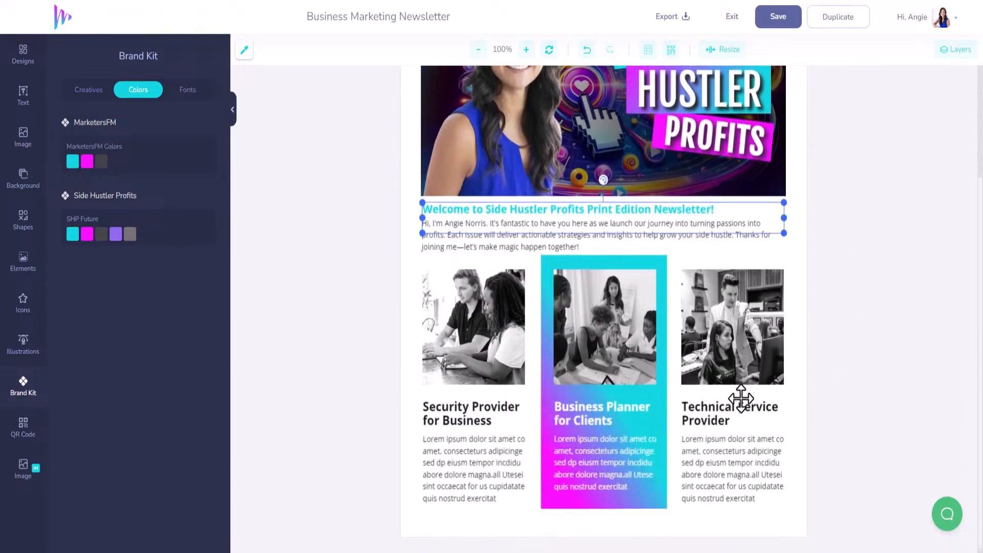
{"action": "left_click", "coordinate": [589, 315]}
{"action": "left_click", "coordinate": [714, 310]}
{"action": "left_click", "coordinate": [481, 310]}
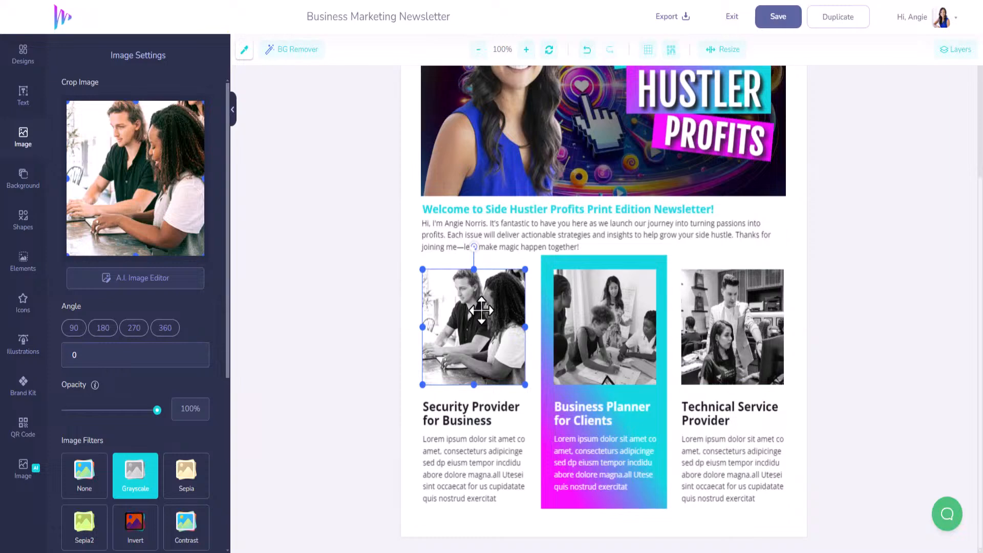
{"action": "left_click", "coordinate": [25, 471]}
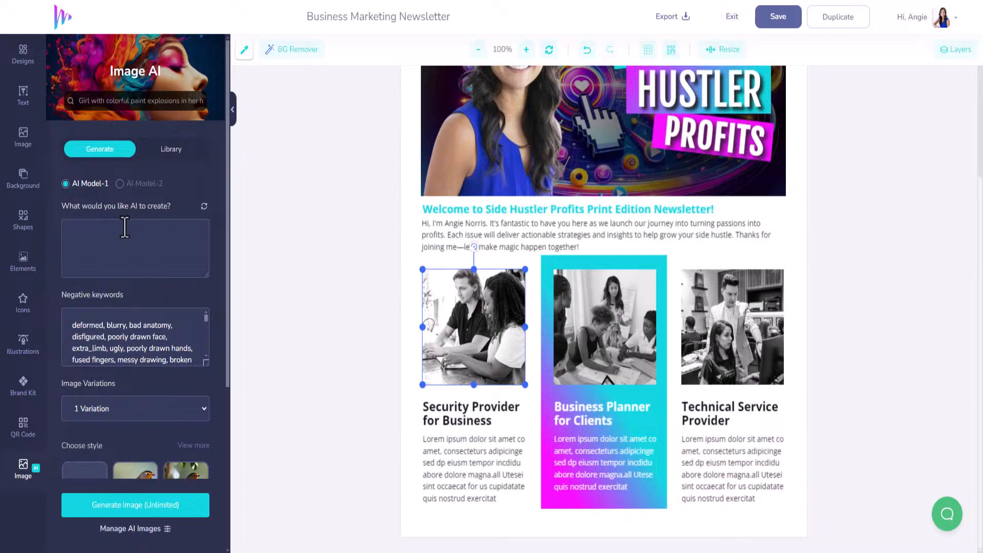
{"action": "left_click", "coordinate": [172, 153]}
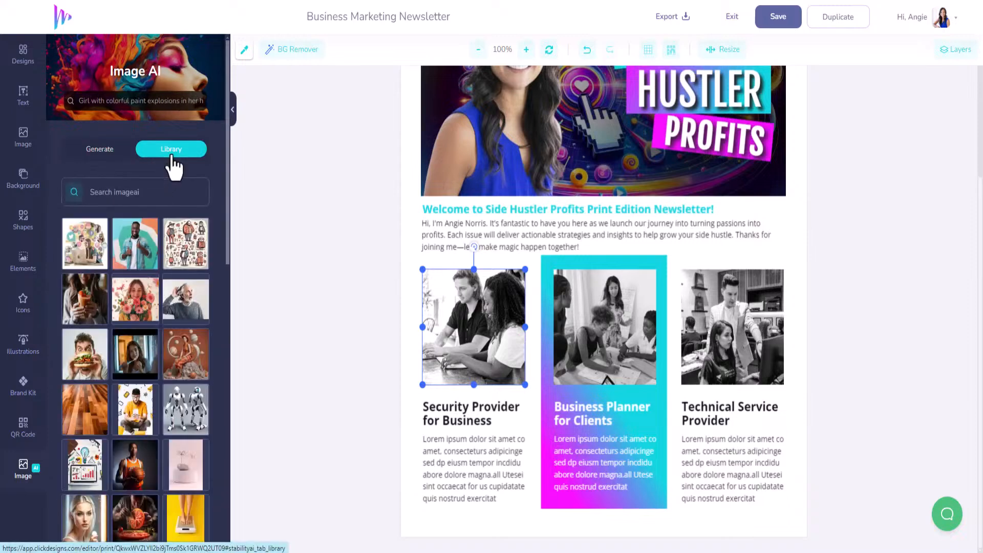
{"action": "left_click", "coordinate": [92, 261]}
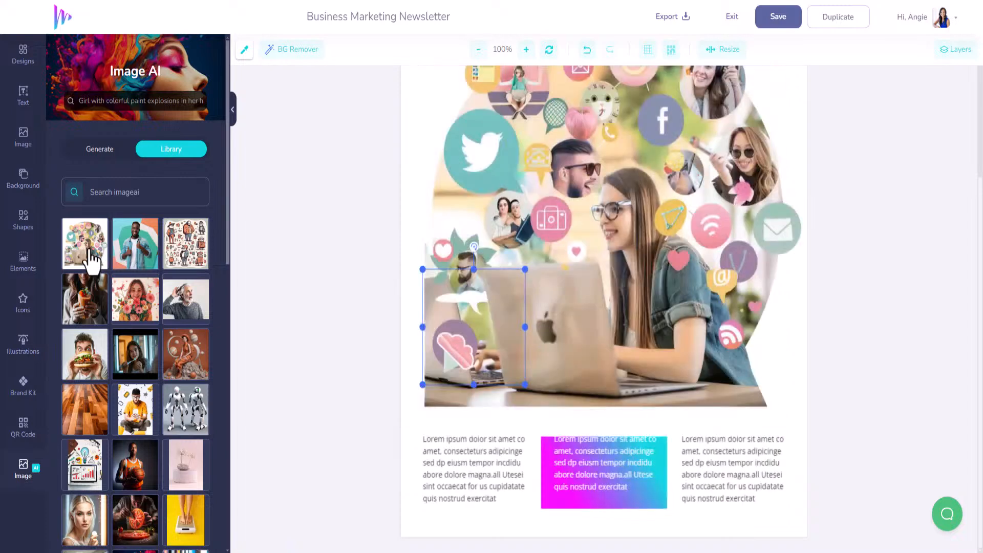
Shrink the inserted social media image to column width and place it over the photo above "Security Provider for Business"
{"action": "left_click", "coordinate": [638, 302]}
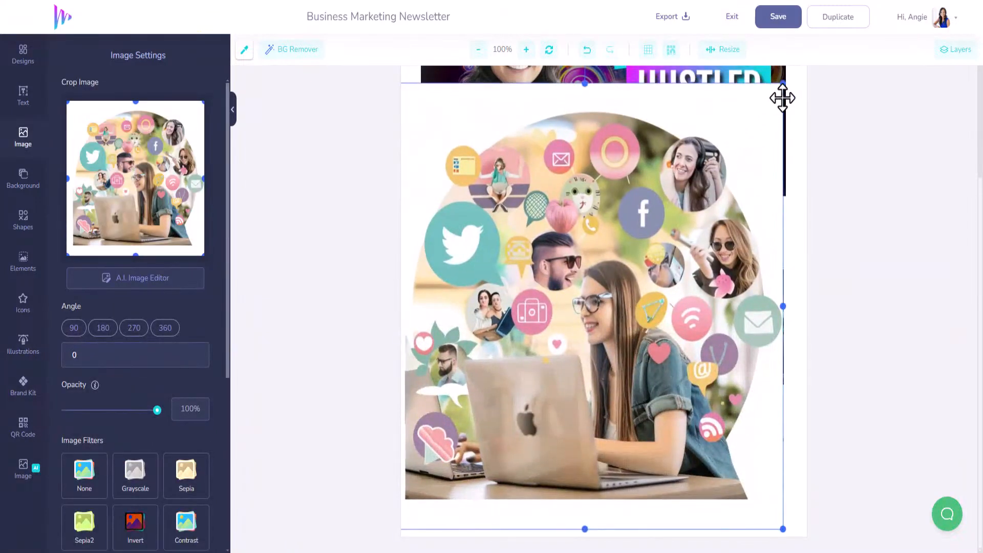
{"action": "left_click_drag", "start_coordinate": [783, 81], "coordinate": [483, 428]}
{"action": "left_click_drag", "start_coordinate": [442, 459], "coordinate": [466, 304]}
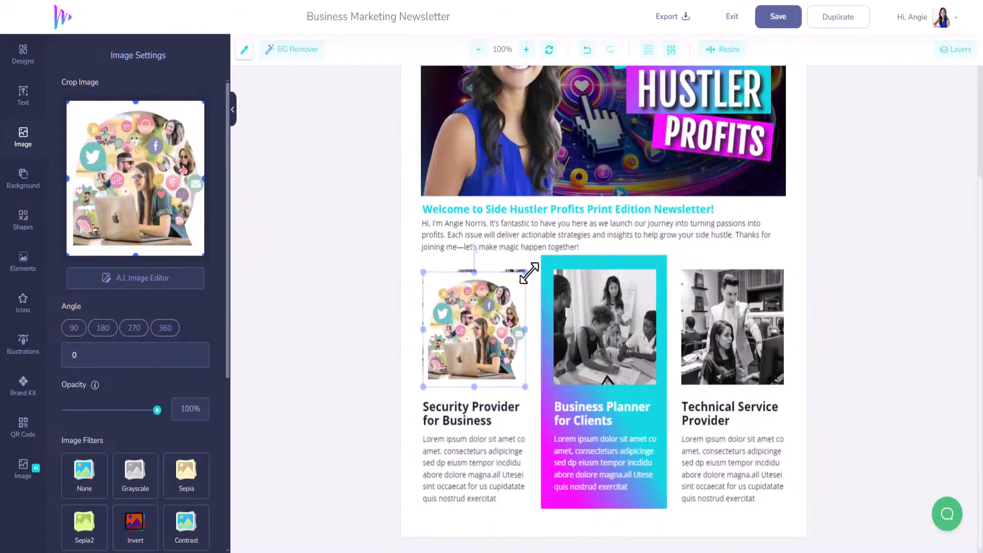
Slightly enlarge the social media image in the first column, and insert the AI library image of a woman with colorful paint-splash hair
{"action": "left_click_drag", "start_coordinate": [525, 273], "coordinate": [530, 266]}
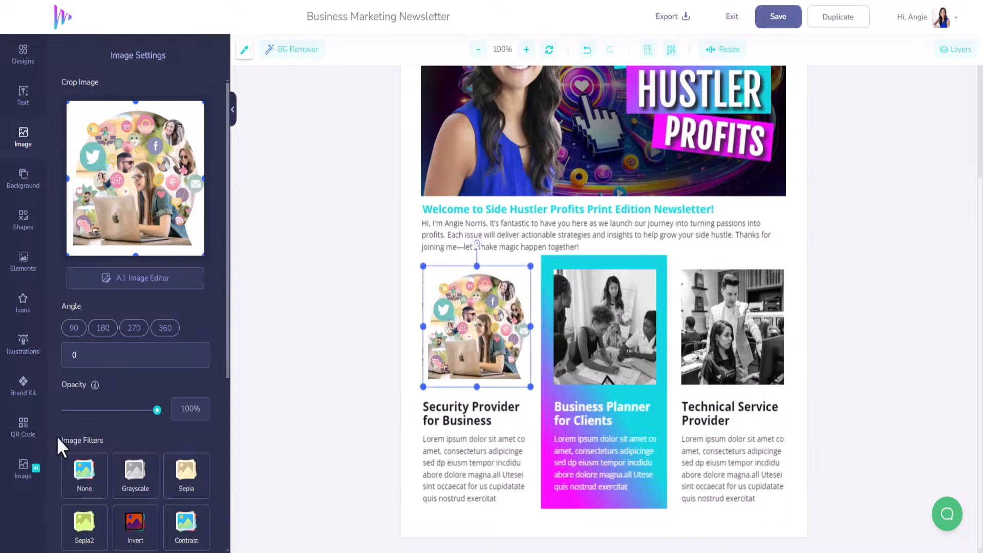
{"action": "left_click", "coordinate": [23, 467]}
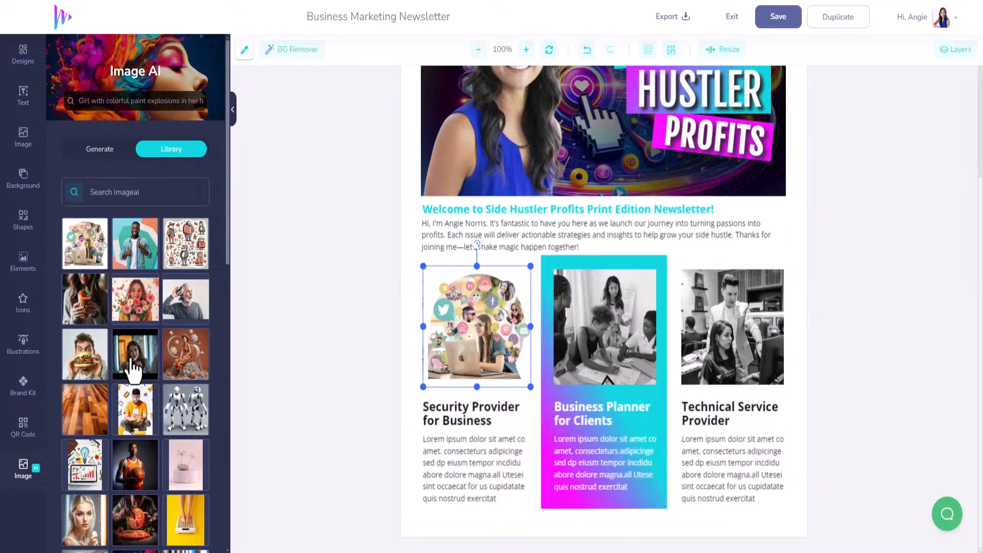
{"action": "scroll", "coordinate": [174, 436], "scroll_direction": "down", "scroll_amount": 3}
{"action": "scroll", "coordinate": [171, 435], "scroll_direction": "down", "scroll_amount": 2}
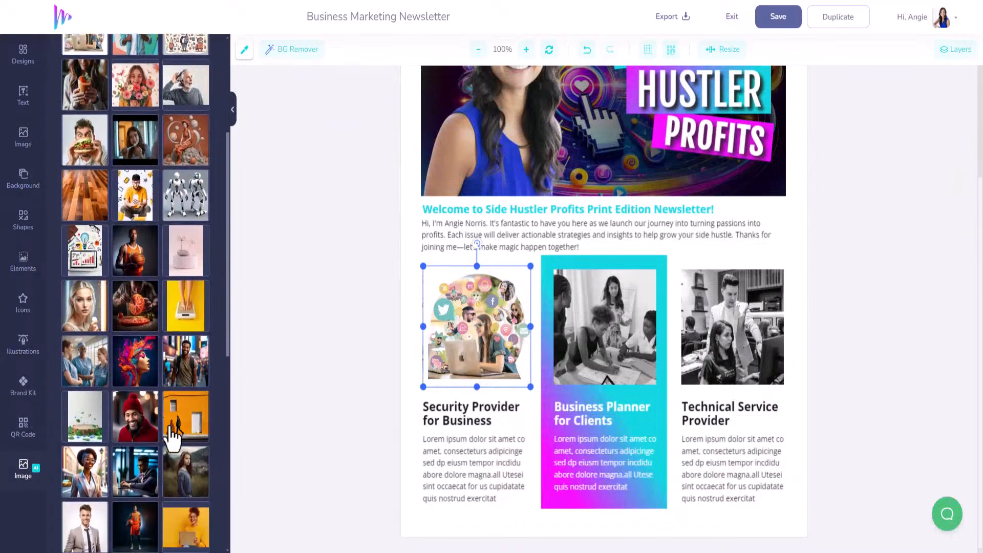
{"action": "left_click", "coordinate": [145, 294]}
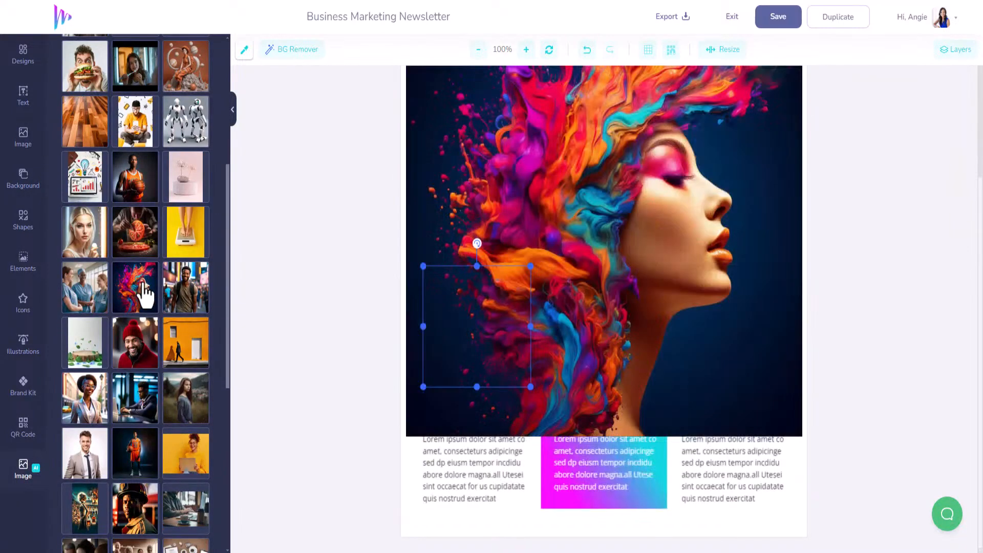
Shrink the inserted paint-splash portrait to column width and place it over the photo above "Business Planner for Clients"
{"action": "left_click", "coordinate": [606, 175]}
{"action": "left_click_drag", "start_coordinate": [656, 158], "coordinate": [630, 243]}
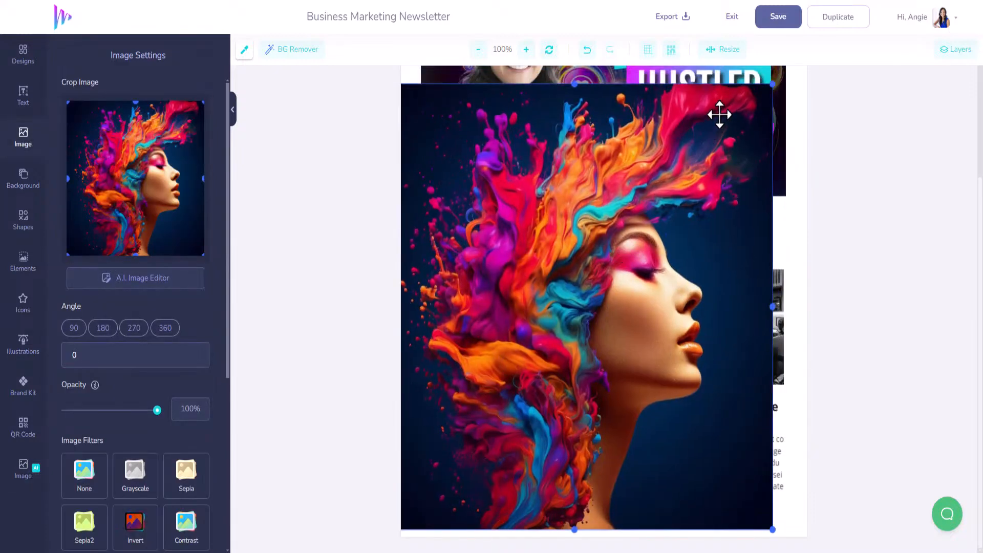
{"action": "left_click_drag", "start_coordinate": [772, 86], "coordinate": [524, 393]}
{"action": "left_click_drag", "start_coordinate": [477, 432], "coordinate": [629, 314]}
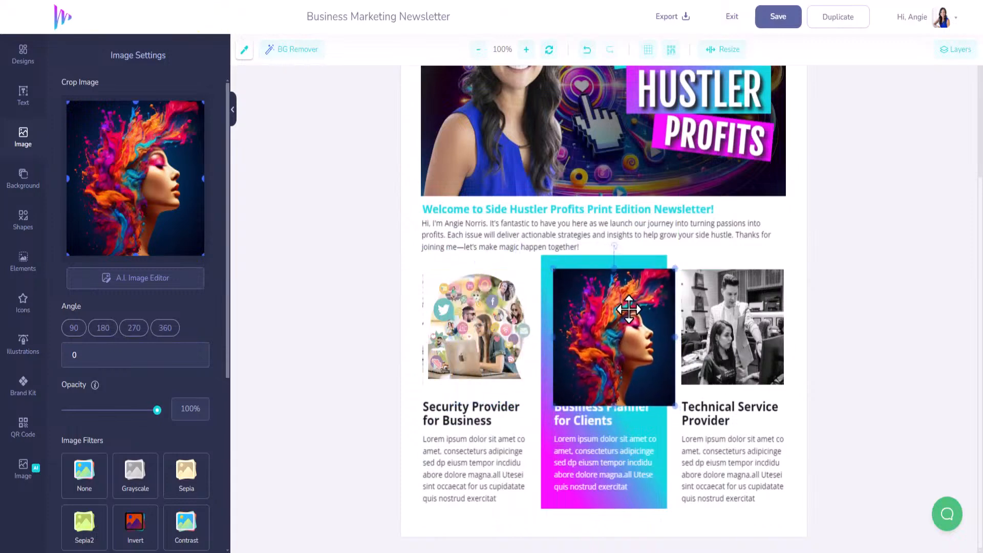
{"action": "left_click_drag", "start_coordinate": [675, 405], "coordinate": [656, 389]}
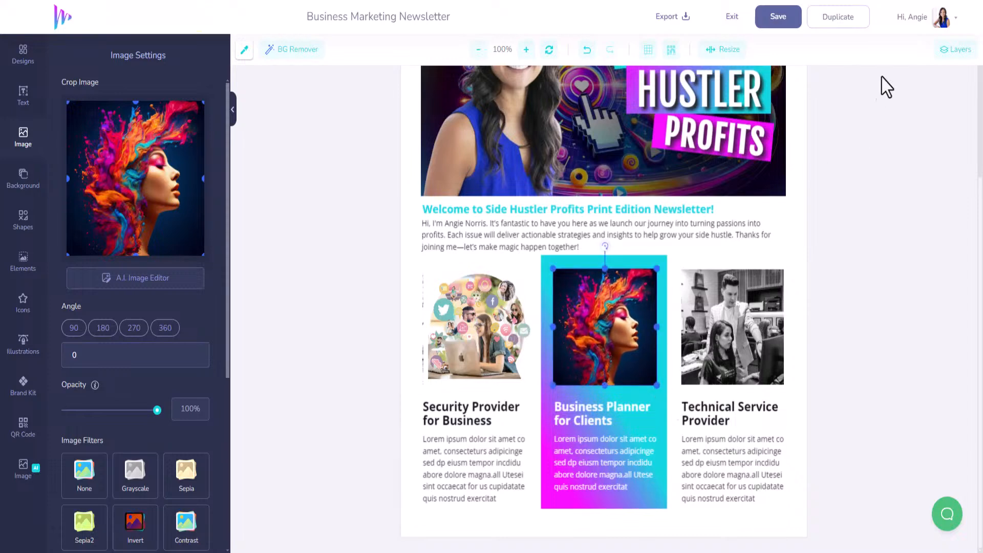
Show the layer list and select the text of the "Business Planner for Clients" heading
{"action": "left_click", "coordinate": [957, 50]}
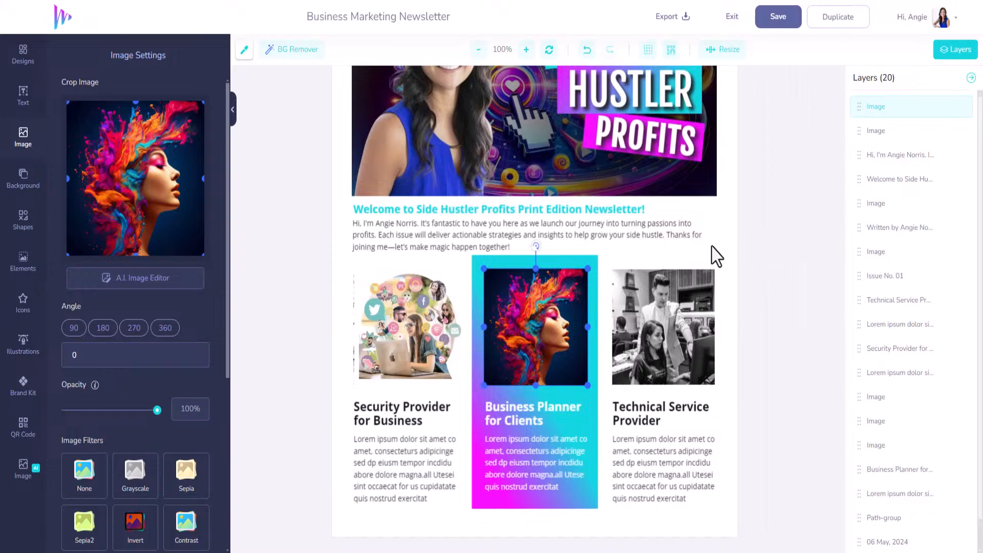
{"action": "left_click", "coordinate": [507, 410]}
{"action": "left_click_drag", "start_coordinate": [128, 197], "coordinate": [64, 181]}
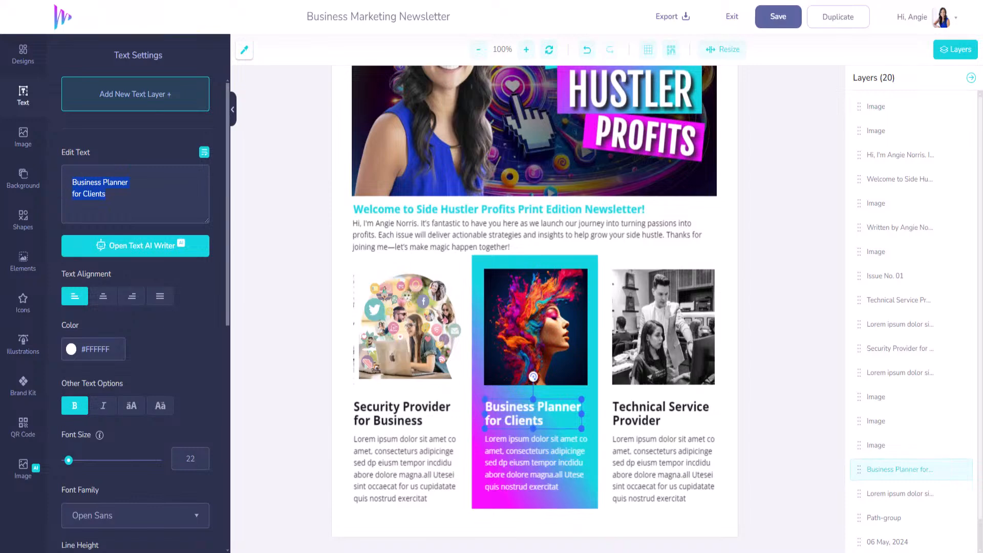
Switch to ChatGPT and write a request for 3 highest level categories for Side Hustler Profits to outline in the print newsletter's first edition
{"action": "left_click_drag", "start_coordinate": [982, 0], "coordinate": [527, 2]}
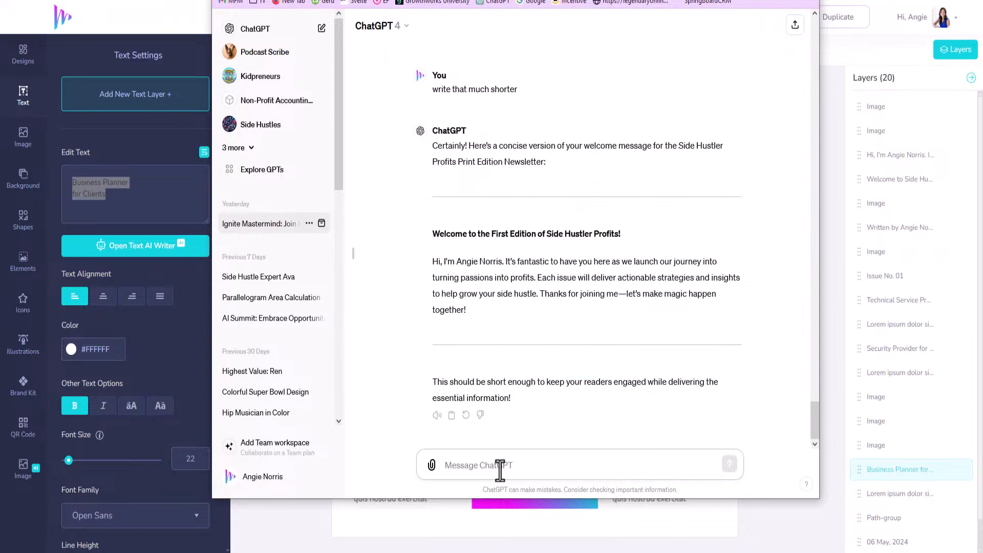
{"action": "type", "text": "I want 3 highe"}
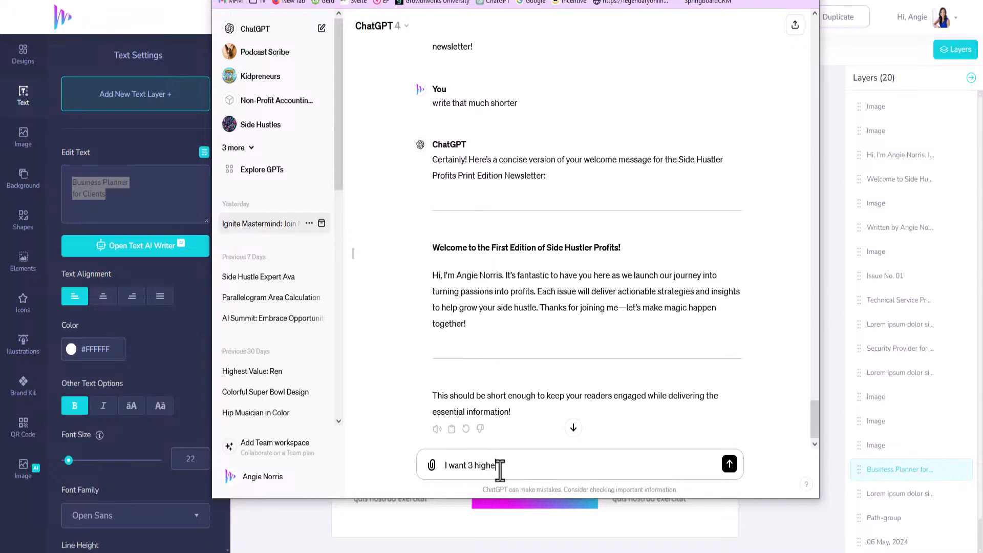
{"action": "type", "text": "st level categories for Side Hustler Profits"}
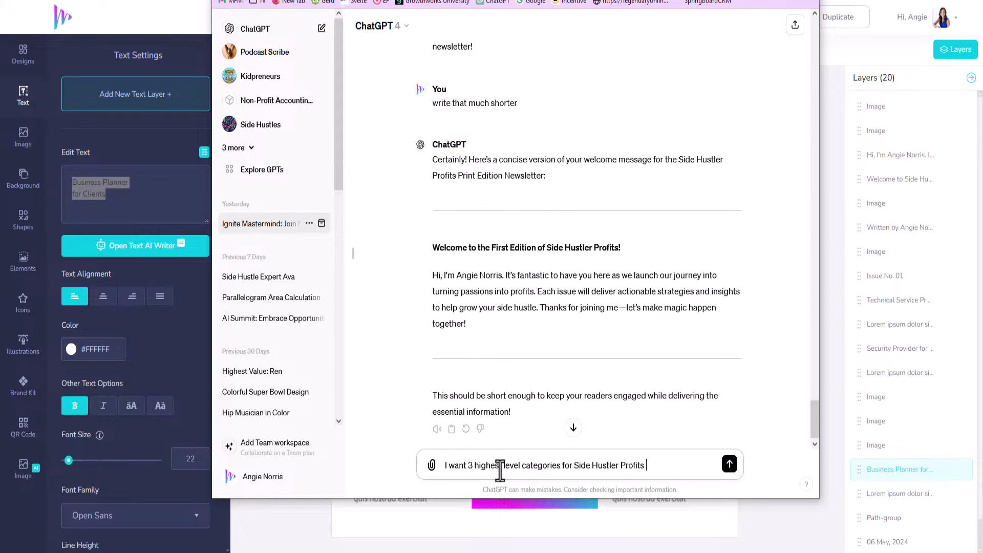
{"action": "type", "text": " that I can outline in my first ed"}
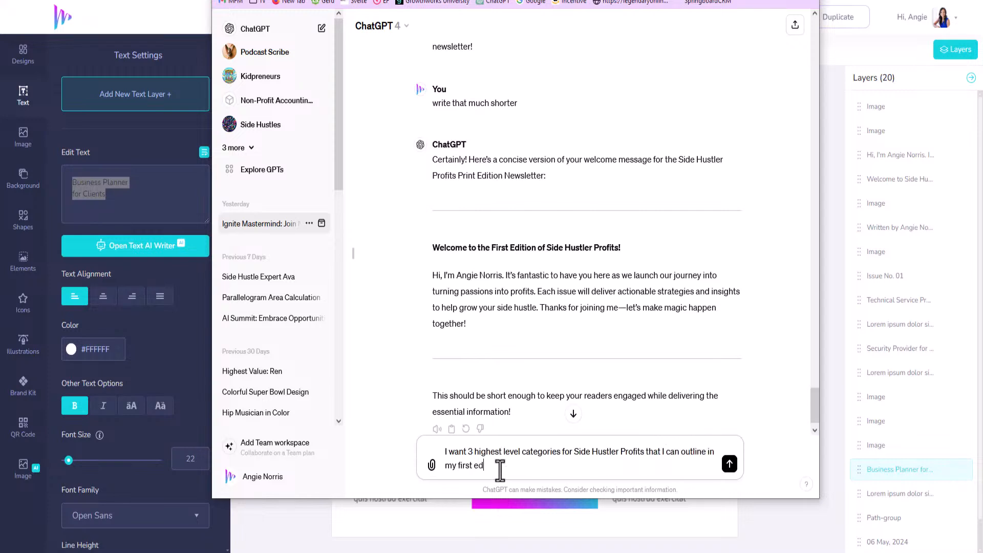
{"action": "type", "text": "ition of the print newsletter."}
Specify that one category covers AI Side Hustles and the AI Bot Summit replay "How To Make Money With AI", teaching 75 ways to make money using AI
{"action": "key", "text": "shift+Return"}
{"action": "type", "text": "One of them"}
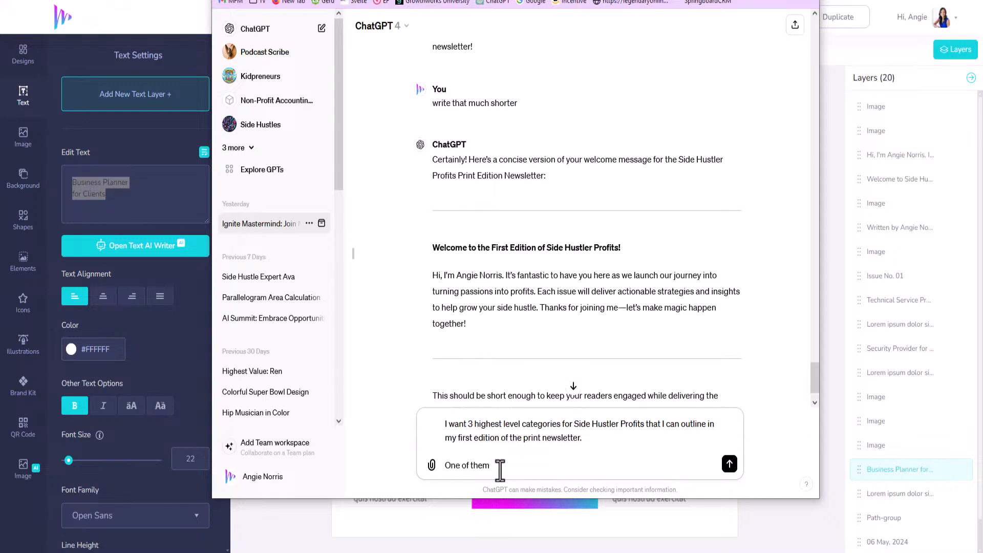
{"action": "type", "text": " I want to be about AI Side Hustles and how you can learn by watching "}
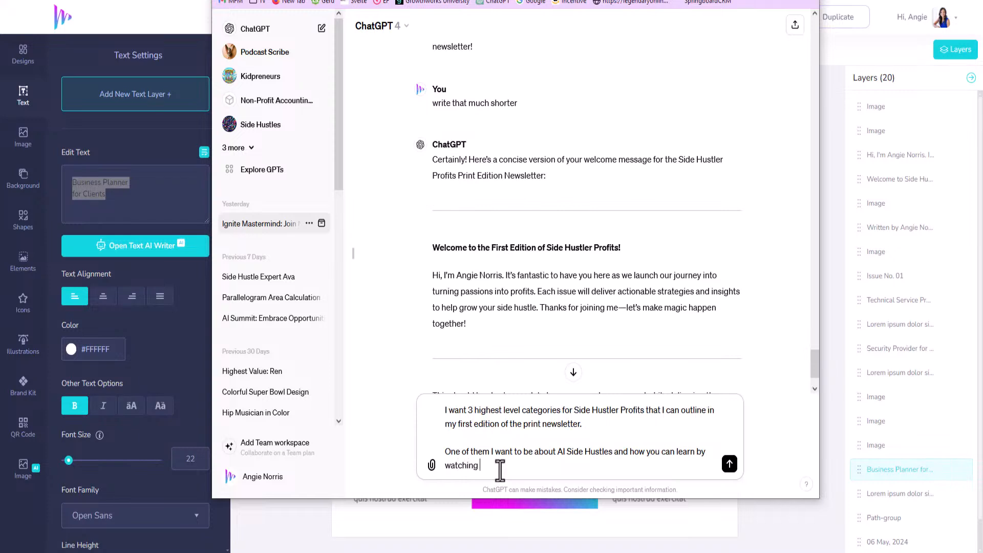
{"action": "type", "text": "the replaoy"}
{"action": "key", "text": "BackSpace"}
{"action": "key", "text": "BackSpace"}
{"action": "type", "text": "ay of my presentation at AI Bot Summ,it"}
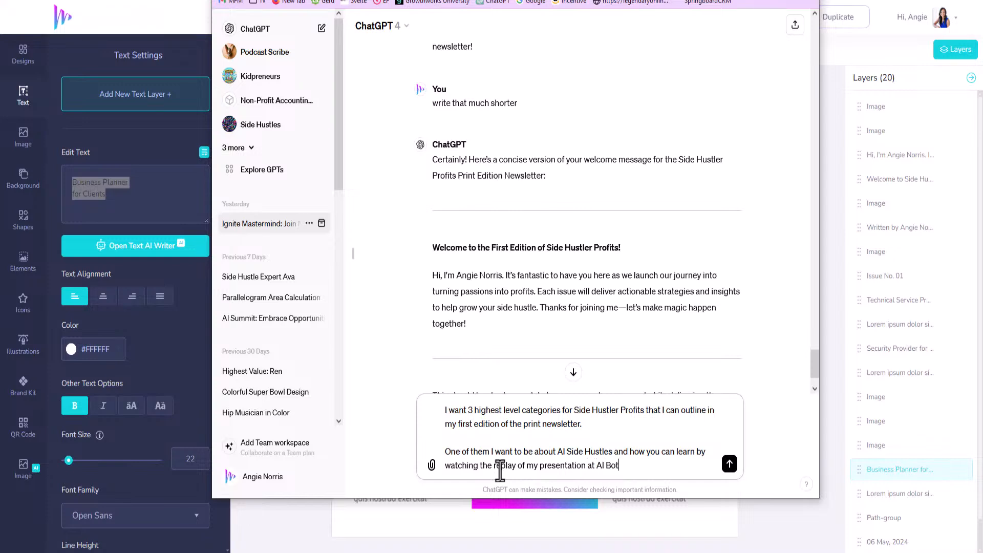
{"action": "key", "text": "BackSpace"}
{"action": "key", "text": "BackSpace"}
{"action": "key", "text": "BackSpace"}
{"action": "type", "text": "it called How To Make Money With"}
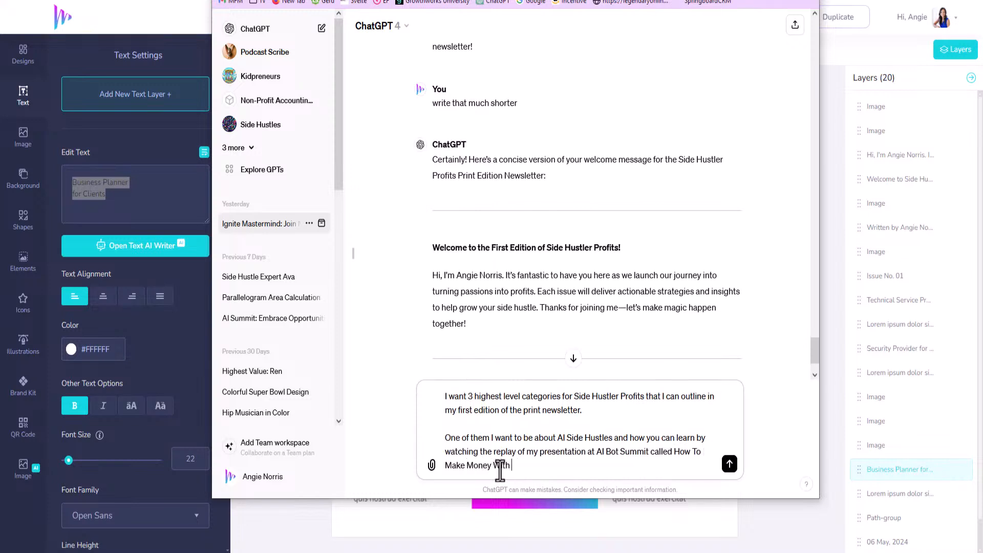
{"action": "type", "text": " AI, where they can learn 75 ways to make money"}
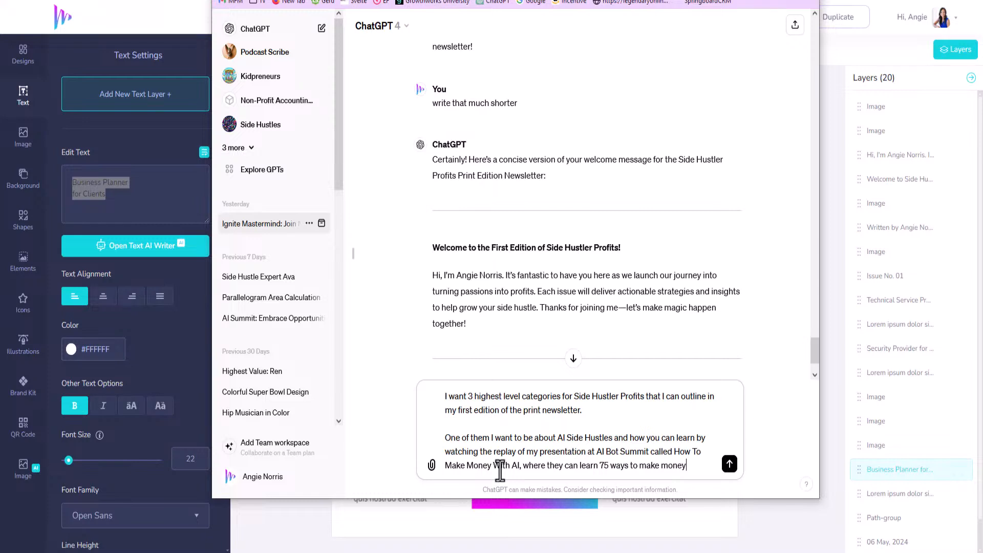
{"action": "type", "text": " using AI and the"}
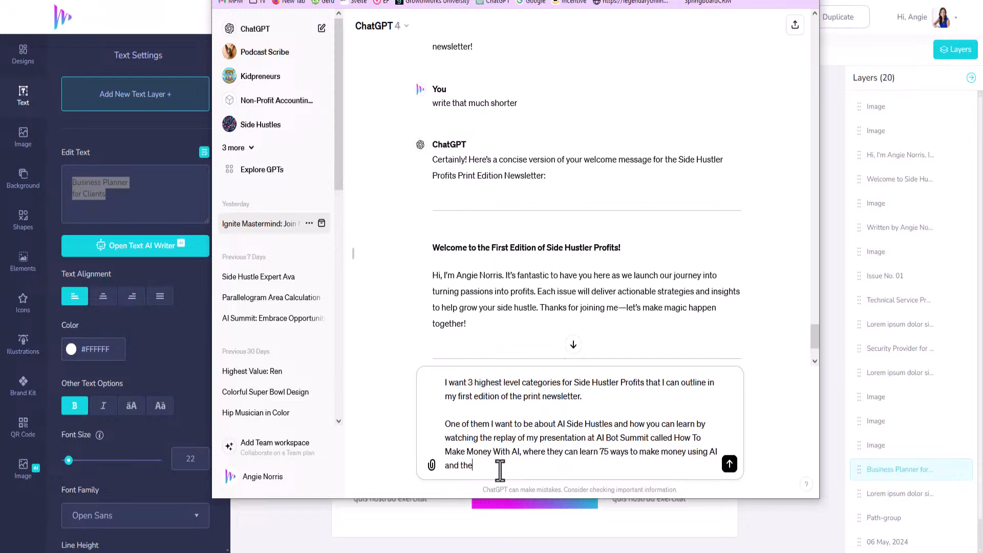
Add to the prompt that the call-to-action is the link to the AIBotSummitReplay page on the author's personal website
{"action": "type", "text": " call"}
{"action": "type", "text": "-to"}
{"action": "type", "text": "-action is "}
{"action": "type", "text": "visig"}
{"action": "key", "text": "BackSpace"}
{"action": "key", "text": "BackSpace"}
{"action": "key", "text": "BackSpace"}
{"action": "key", "text": "BackSpace"}
{"action": "key", "text": "BackSpace"}
{"action": "type", "text": "the link https://AngieNOrris"}
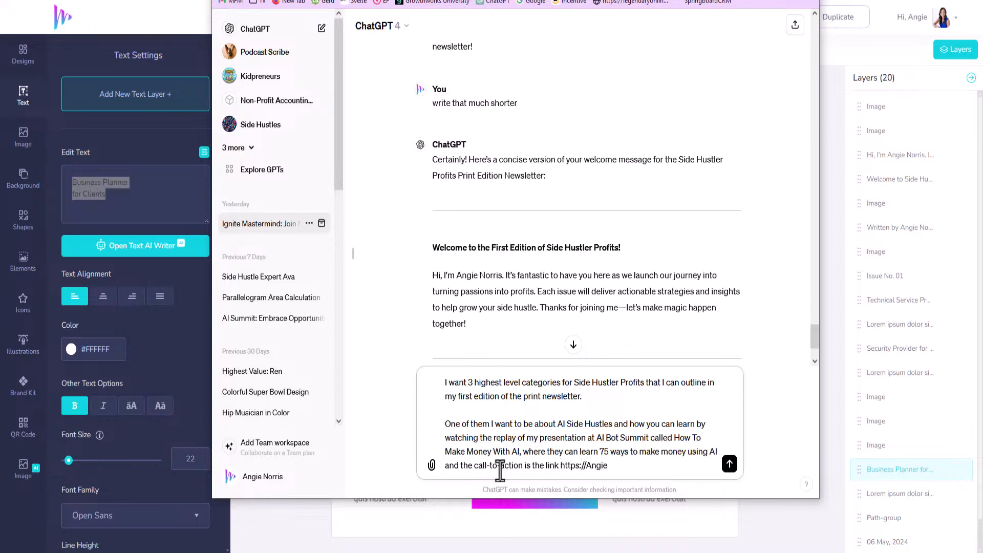
{"action": "key", "text": "BackSpace"}
{"action": "key", "text": "BackSpace"}
{"action": "key", "text": "BackSpace"}
{"action": "key", "text": "BackSpace"}
{"action": "key", "text": "BackSpace"}
{"action": "type", "text": "orris.com/AI"}
{"action": "key", "text": "BackSpace"}
{"action": "key", "text": "BackSpace"}
{"action": "type", "text": "/AIBotS"}
{"action": "type", "text": "tyumm"}
{"action": "key", "text": "BackSpace"}
{"action": "key", "text": "BackSpace"}
{"action": "key", "text": "BackSpace"}
{"action": "key", "text": "BackSpace"}
{"action": "type", "text": "um"}
{"action": "key", "text": "BackSpace"}
{"action": "key", "text": "BackSpace"}
{"action": "key", "text": "BackSpace"}
{"action": "type", "text": "ummi"}
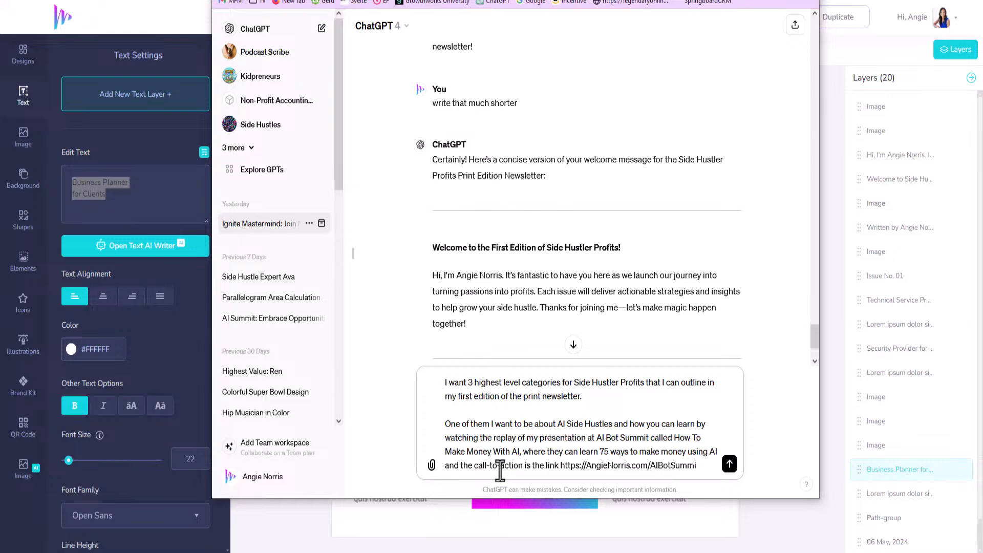
{"action": "type", "text": "tReplay"}
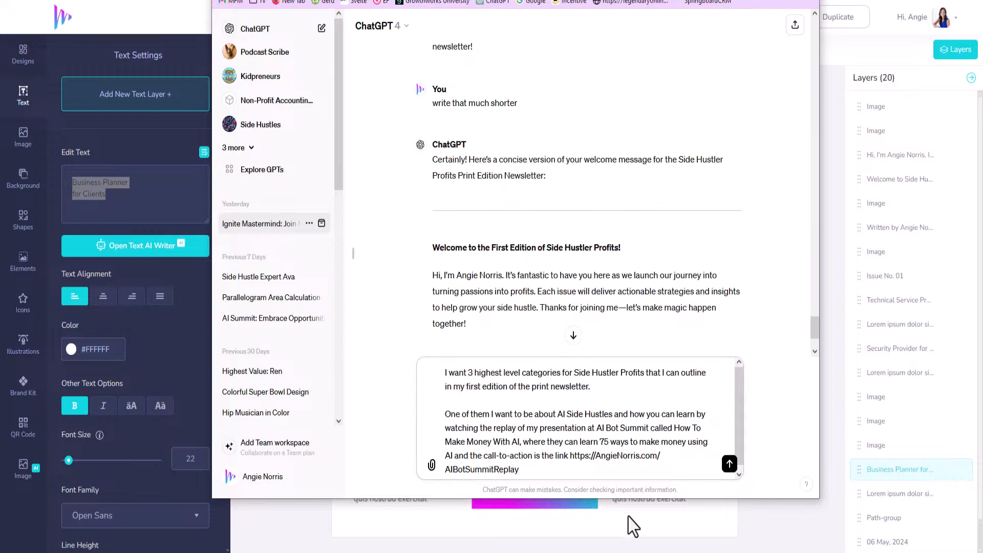
Add the separate paragraph "Keep this short" to the prompt
{"action": "key", "text": "shift+Return"}
{"action": "key", "text": "shift+Return"}
{"action": "type", "text": "Keey"}
{"action": "key", "text": "BackSpace"}
{"action": "type", "text": "p"}
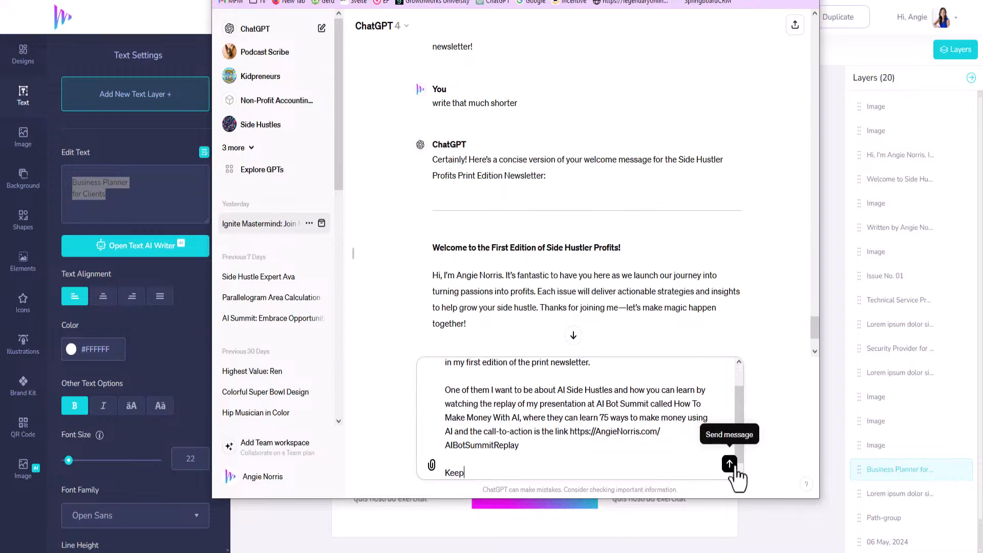
{"action": "type", "text": " this short"}
Add the instruction "And also, have each one have a 2-3 word headline plus a 1-2 sentence description." to the prompt
{"action": "key", "text": "shift+Return"}
{"action": "key", "text": "shift+Return"}
{"action": "type", "text": "And also"}
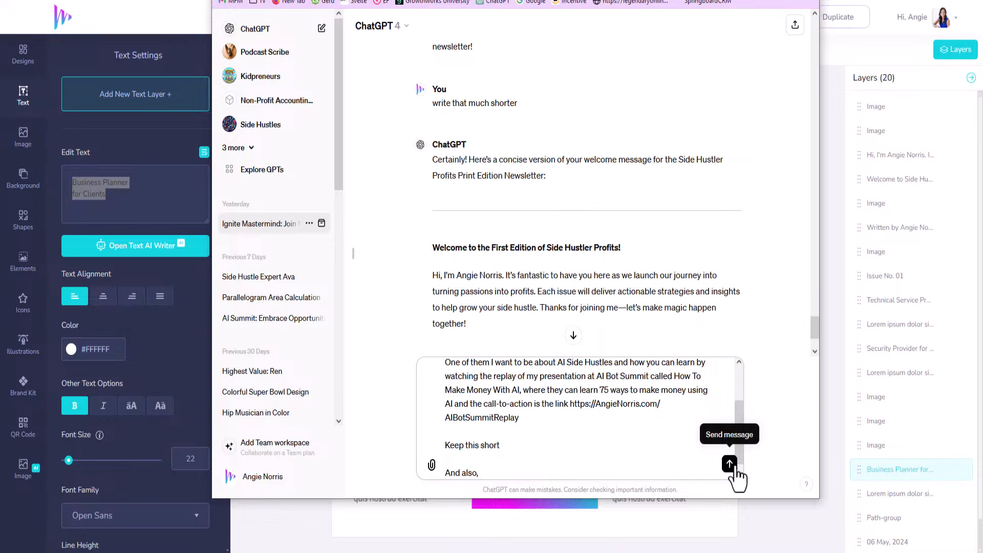
{"action": "type", "text": ", have"}
{"action": "type", "text": " 1 short"}
{"action": "key", "text": "BackSpace"}
{"action": "key", "text": "BackSpace"}
{"action": "key", "text": "BackSpace"}
{"action": "key", "text": "BackSpace"}
{"action": "key", "text": "BackSpace"}
{"action": "type", "text": "2-3 word headline"}
{"action": "left_click", "coordinate": [502, 473]}
{"action": "key", "text": "BackSpace"}
{"action": "type", "text": "each one"}
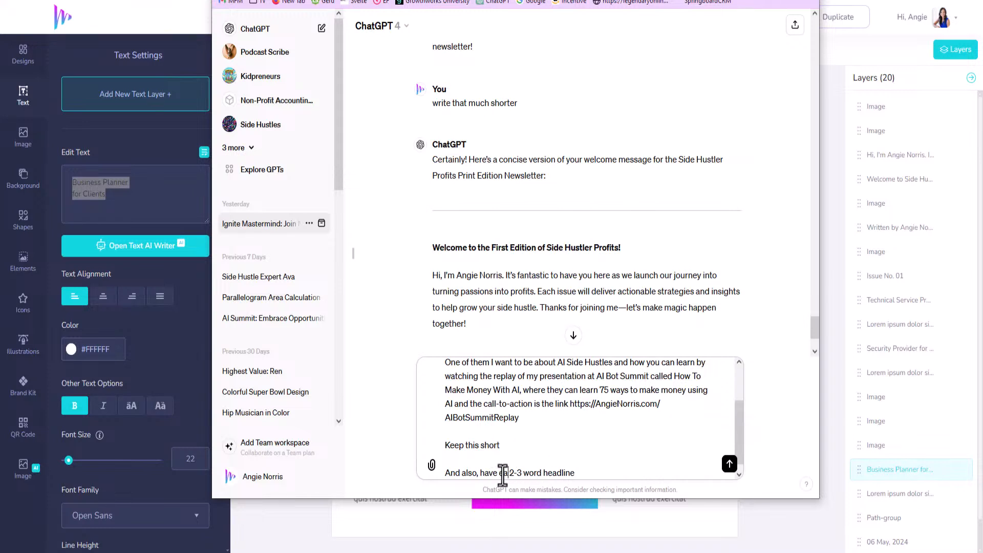
{"action": "left_click", "coordinate": [633, 470]}
{"action": "left_click", "coordinate": [533, 475]}
{"action": "type", "text": "have a"}
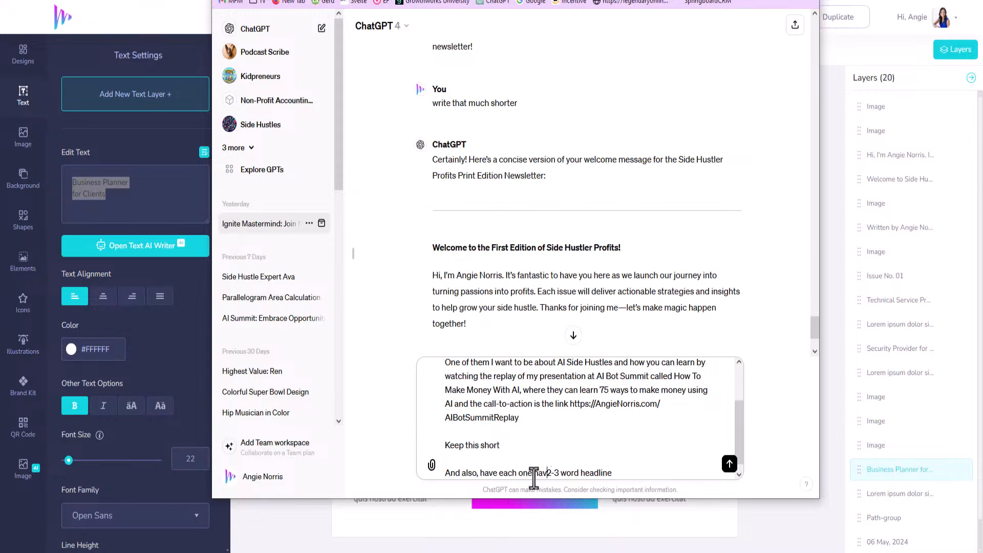
{"action": "left_click", "coordinate": [633, 471]}
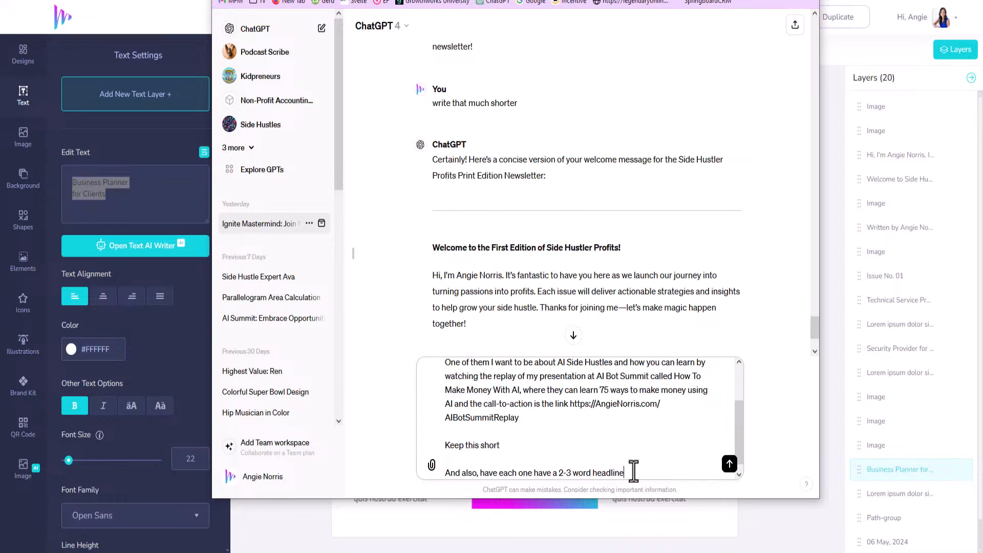
{"action": "type", "text": "plus a 1-2 sentence description"}
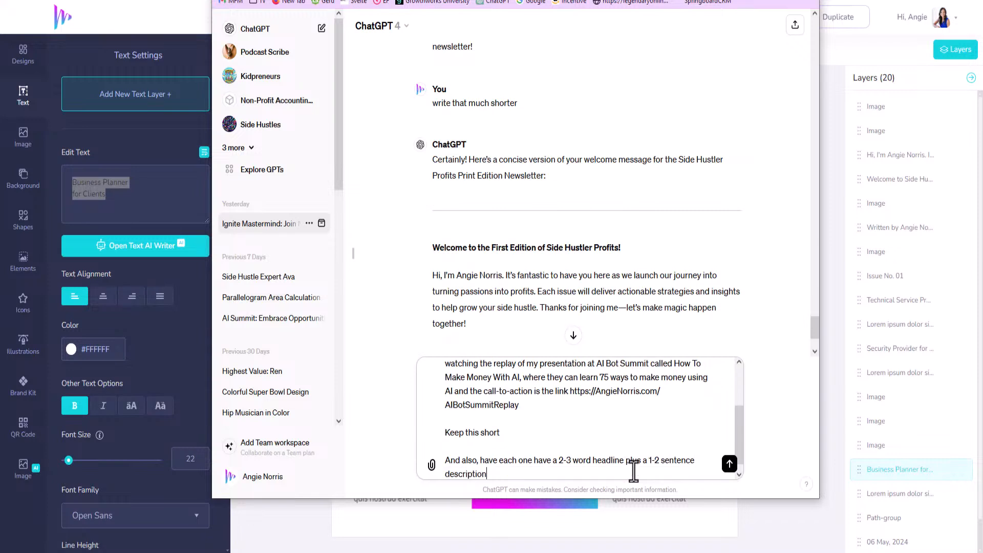
{"action": "type", "text": "."}
Add "Have the 2nd one be about building AI Newsletters." as the prompt's last paragraph and send it
{"action": "key", "text": "shift+Return"}
{"action": "key", "text": "shift+Return"}
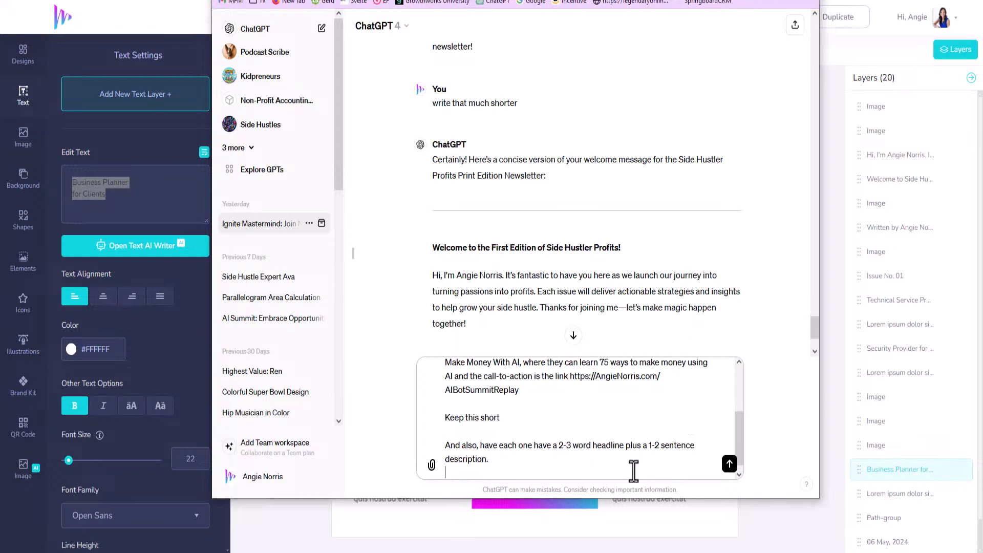
{"action": "type", "text": "Have the 2nd one be about"}
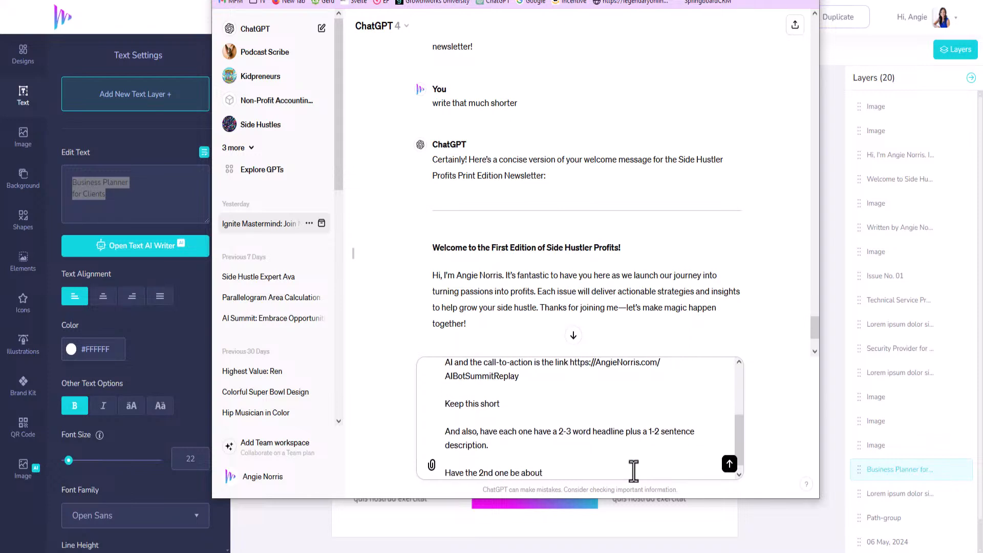
{"action": "type", "text": " building AI Newsletters."}
{"action": "key", "text": "Return"}
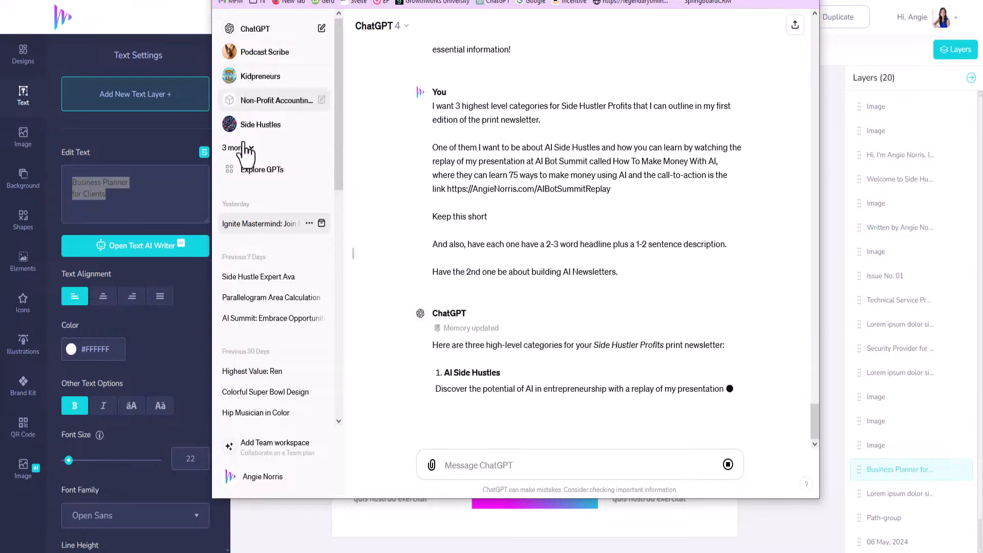
{"action": "left_click_drag", "start_coordinate": [340, 108], "coordinate": [373, 19]}
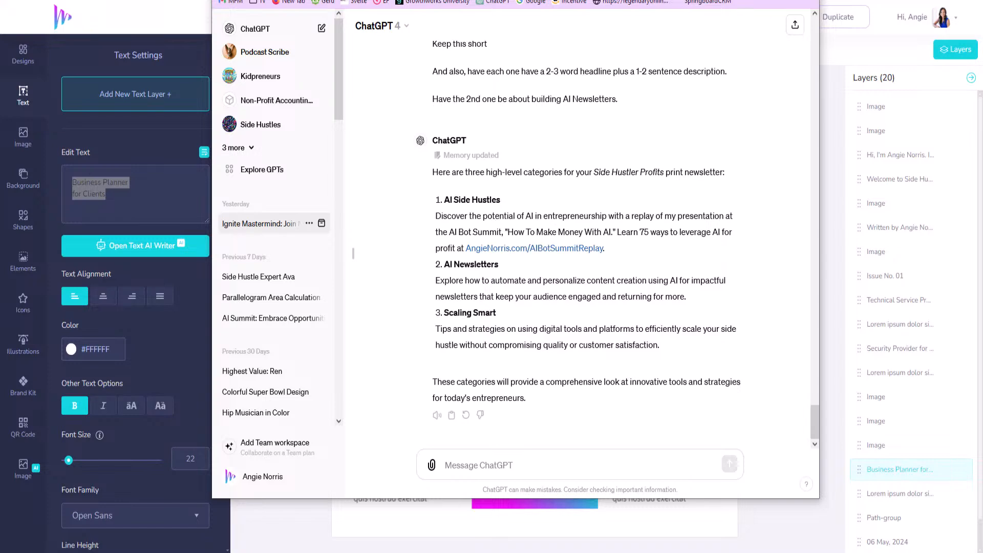
Return to the newsletter design and replace the middle column's heading with "AI Side Hustles"
{"action": "left_click_drag", "start_coordinate": [287, 0], "coordinate": [982, 25]}
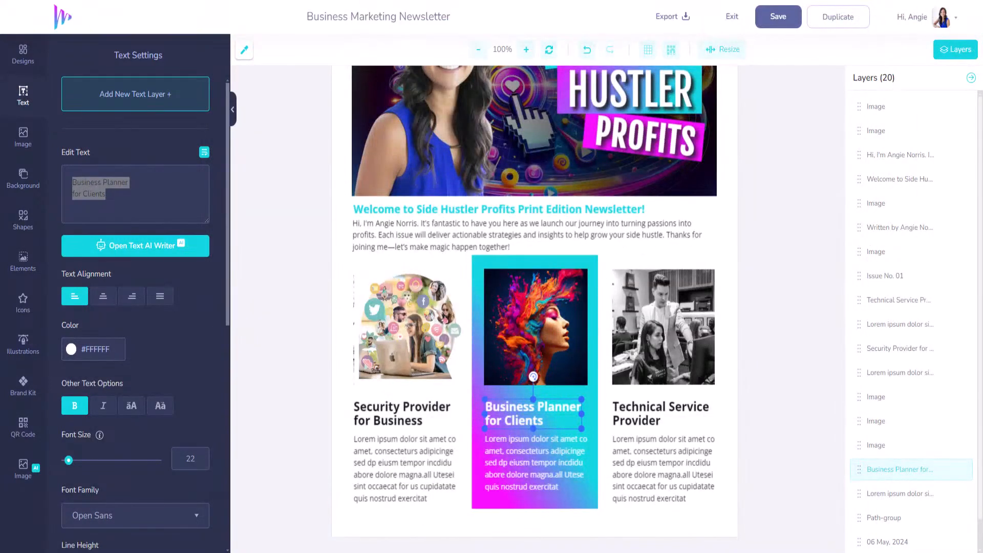
{"action": "left_click", "coordinate": [524, 416]}
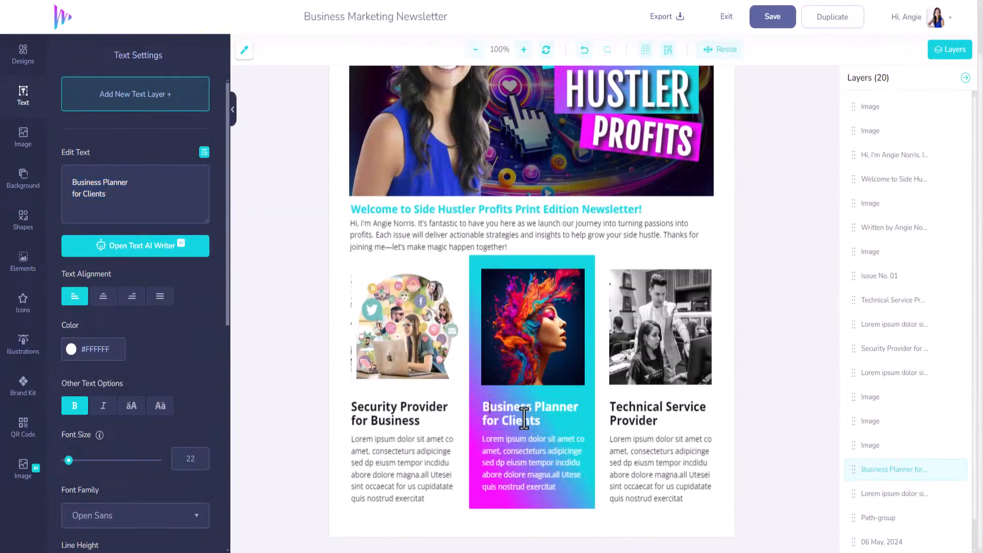
{"action": "left_click_drag", "start_coordinate": [125, 193], "coordinate": [73, 180]}
{"action": "type", "text": "A"}
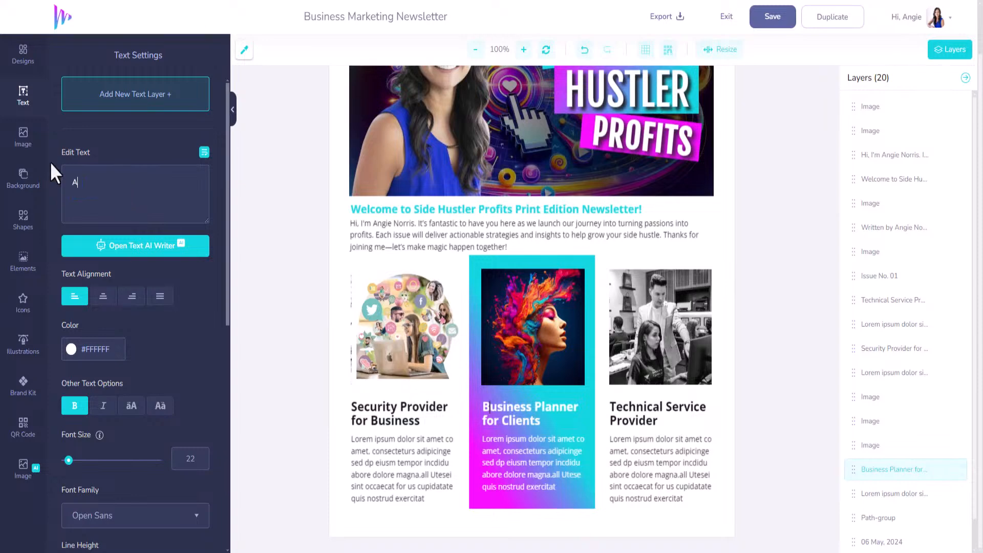
{"action": "type", "text": "I Side"}
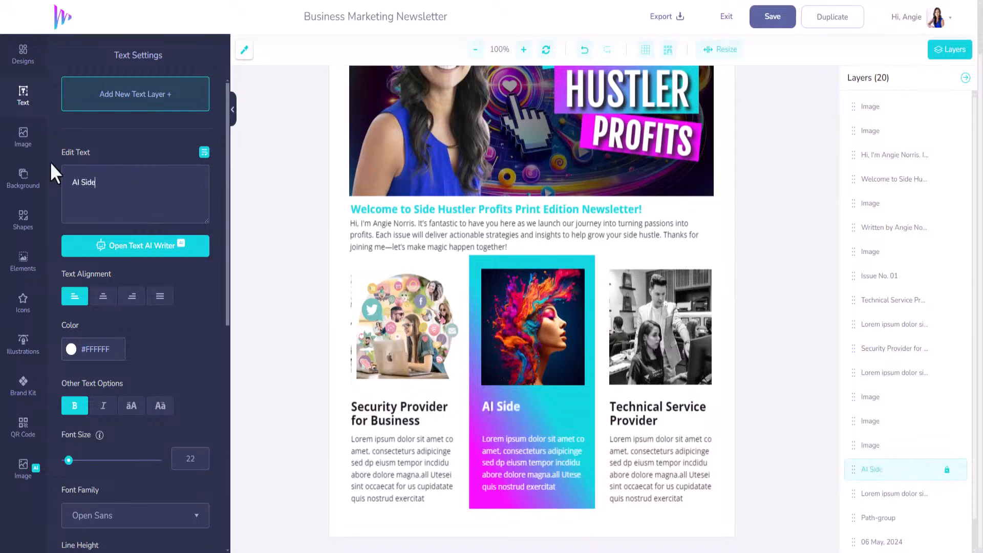
{"action": "key", "text": "BackSpace"}
{"action": "type", "text": "e Hustles"}
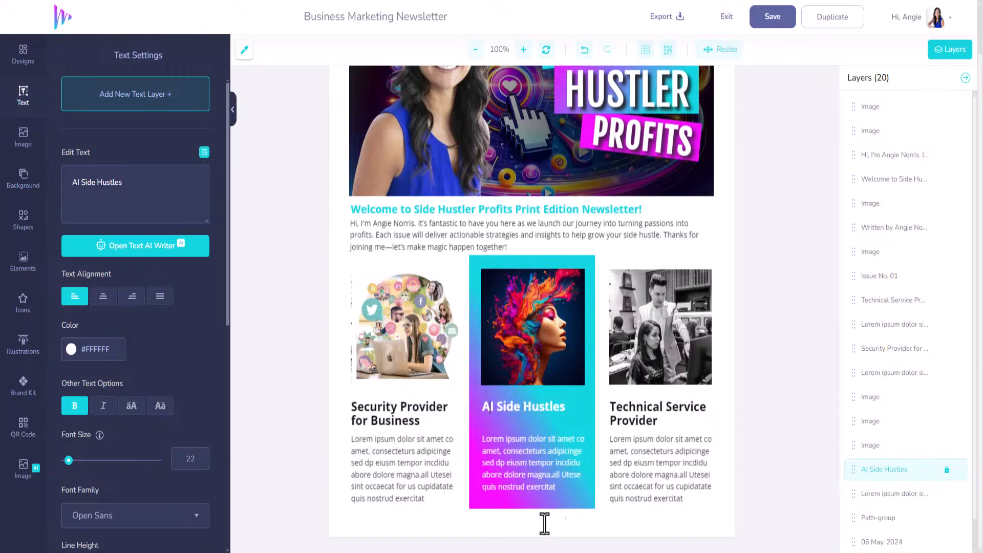
Replace the middle column's placeholder description with ChatGPT's text starting "Discover the potential of AI in" and convert it to a wrapping text box
{"action": "left_click", "coordinate": [527, 467]}
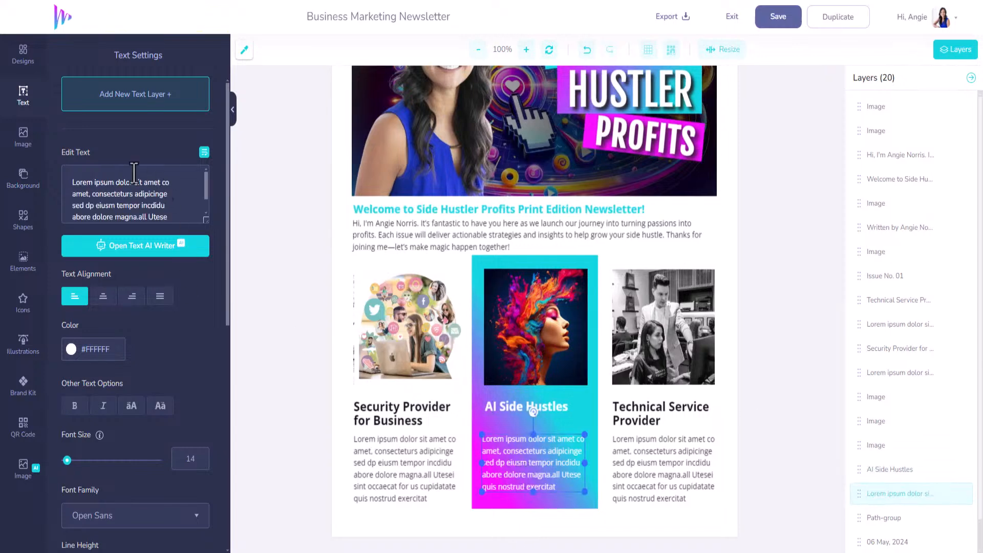
{"action": "left_click_drag", "start_coordinate": [71, 185], "coordinate": [338, 319]}
{"action": "key", "text": "ctrl+v"}
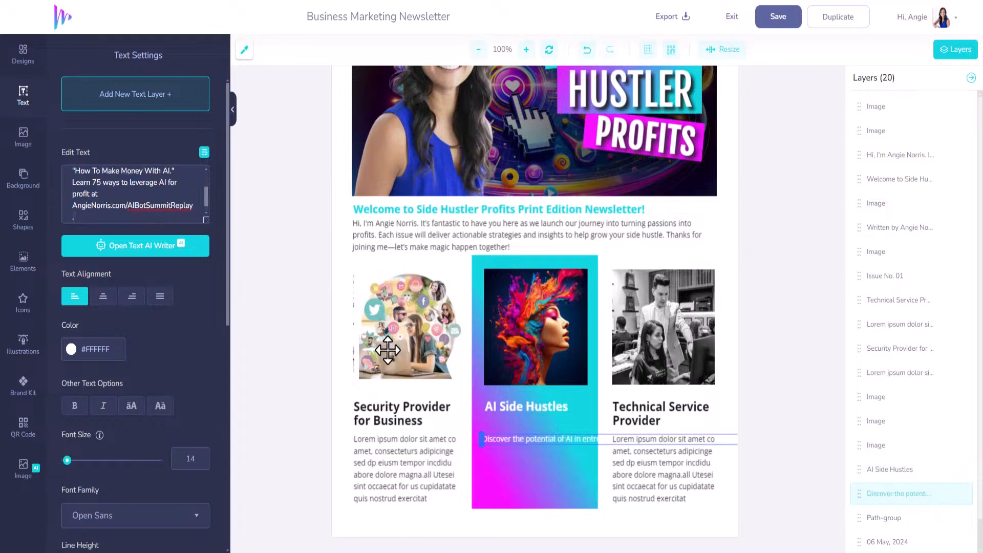
{"action": "left_click", "coordinate": [204, 153]}
{"action": "left_click", "coordinate": [205, 154]}
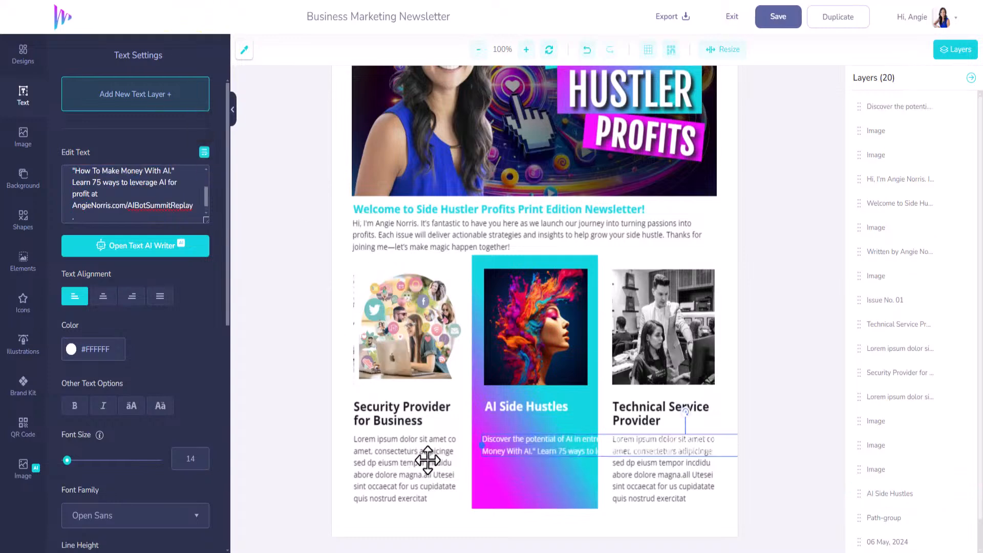
Narrow the AI Side Hustles description's text box to about the column's width and place it under its heading
{"action": "left_click_drag", "start_coordinate": [480, 444], "coordinate": [525, 446]}
{"action": "left_click_drag", "start_coordinate": [482, 438], "coordinate": [518, 439]}
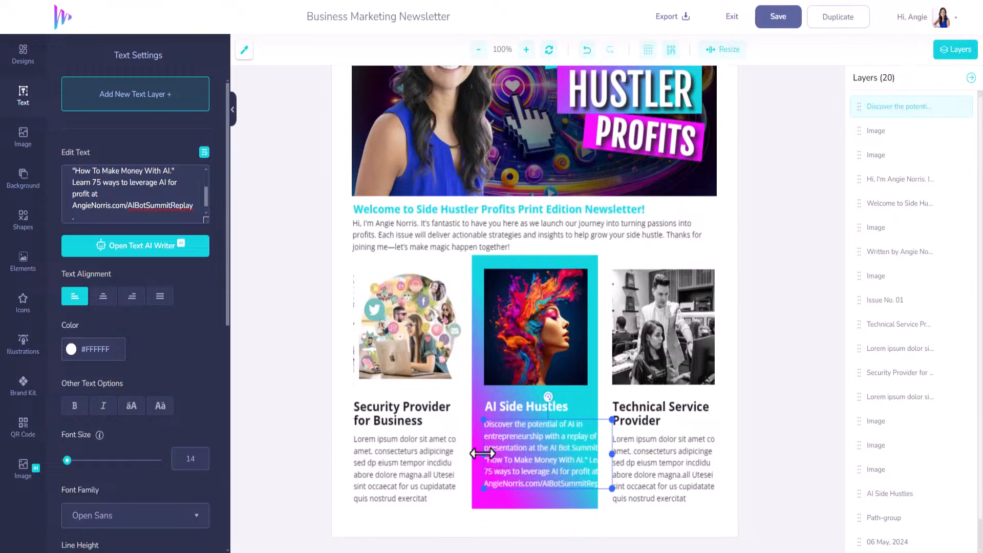
{"action": "left_click", "coordinate": [639, 450]}
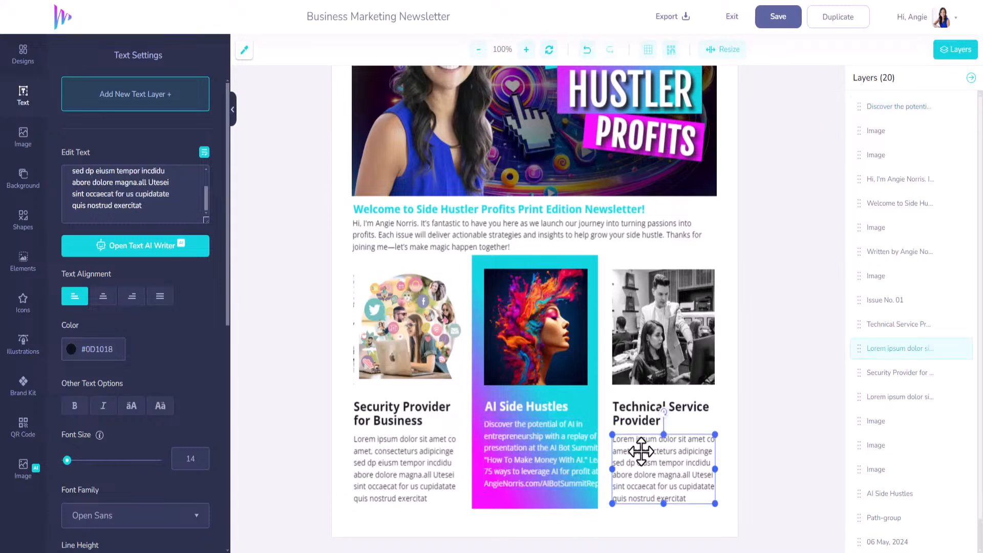
{"action": "left_click", "coordinate": [537, 451]}
{"action": "left_click_drag", "start_coordinate": [483, 454], "coordinate": [529, 459]}
{"action": "left_click_drag", "start_coordinate": [485, 488], "coordinate": [507, 488]}
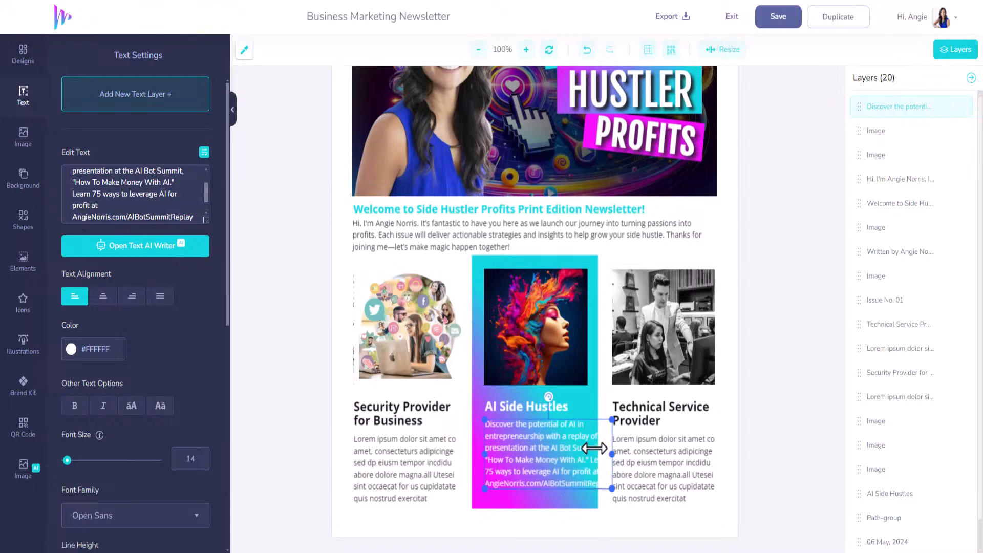
{"action": "left_click_drag", "start_coordinate": [496, 446], "coordinate": [497, 452]}
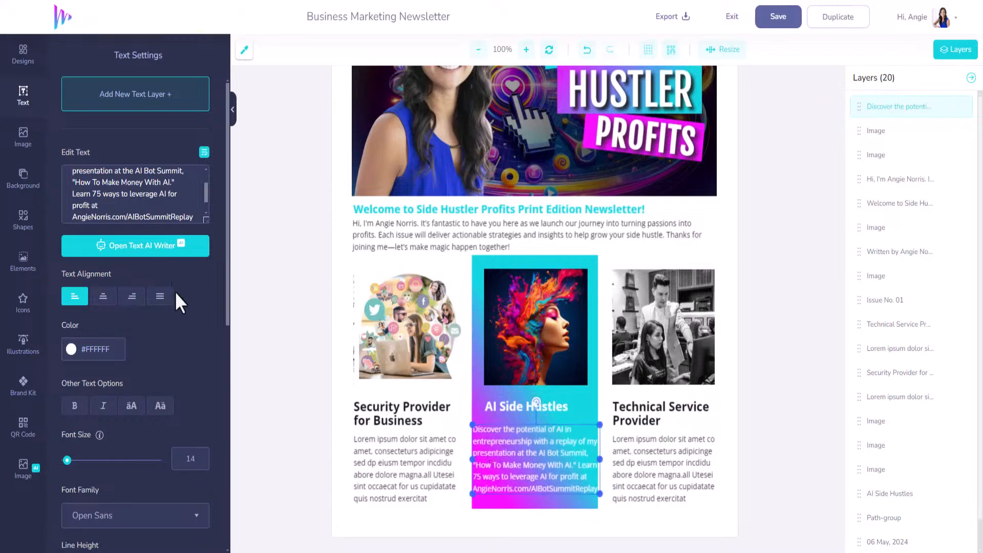
Centre-align the AI Side Hustles description and adjust its position within the gradient panel
{"action": "left_click", "coordinate": [164, 303]}
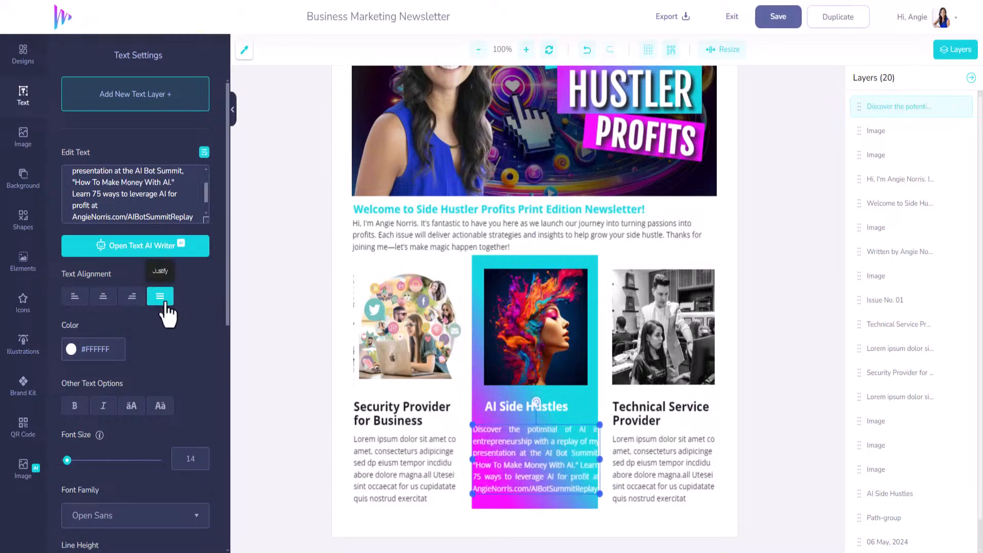
{"action": "left_click", "coordinate": [74, 297]}
{"action": "left_click_drag", "start_coordinate": [504, 466], "coordinate": [527, 461]}
{"action": "left_click", "coordinate": [103, 296]}
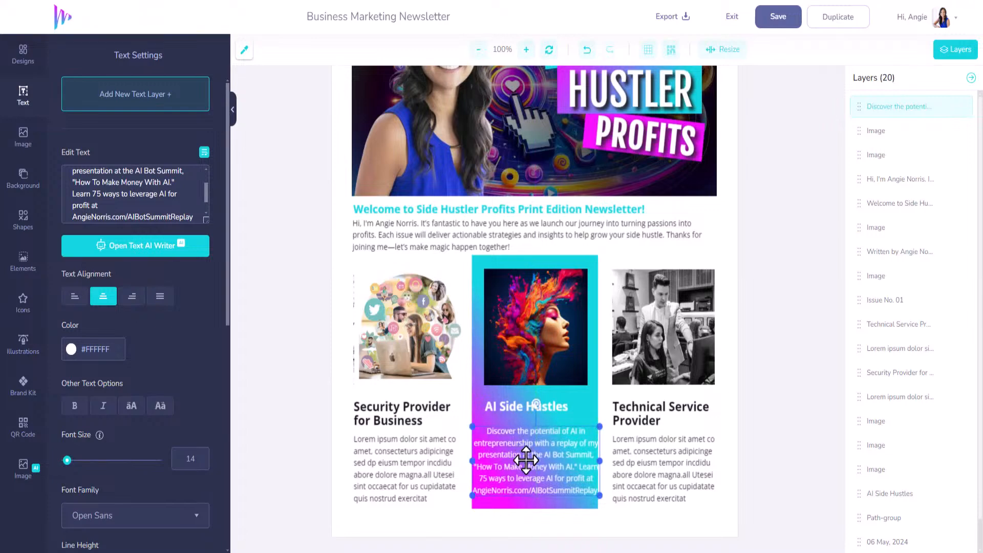
Widen the gradient panel slightly on both sides and move the AI Side Hustles description up a little
{"action": "left_click", "coordinate": [530, 505]}
{"action": "left_click_drag", "start_coordinate": [599, 381], "coordinate": [603, 382]}
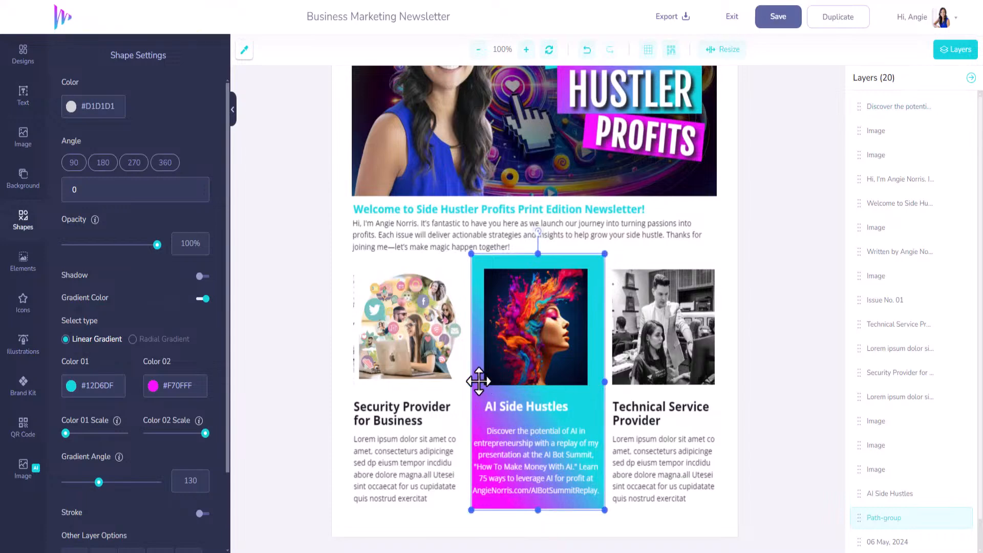
{"action": "left_click_drag", "start_coordinate": [470, 382], "coordinate": [464, 381]}
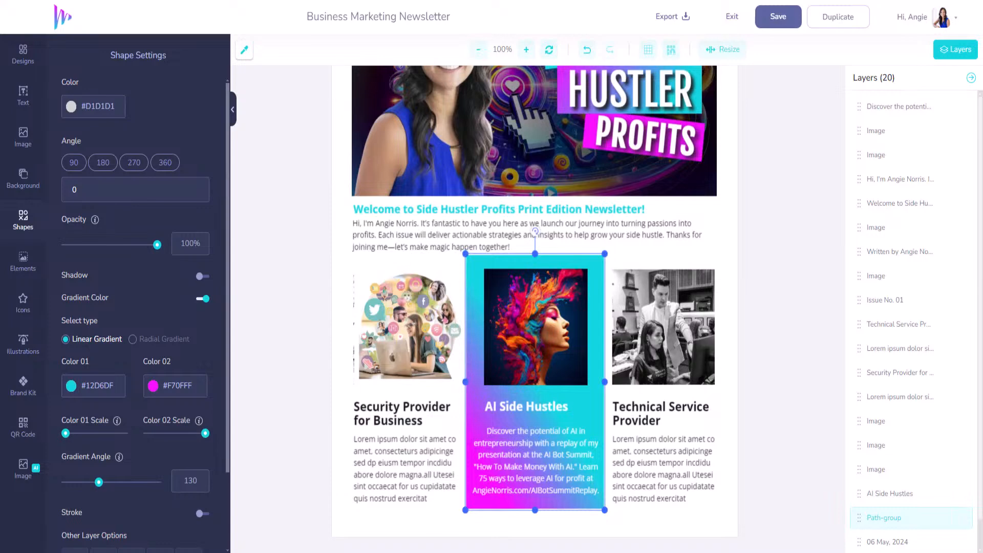
{"action": "left_click", "coordinate": [561, 464]}
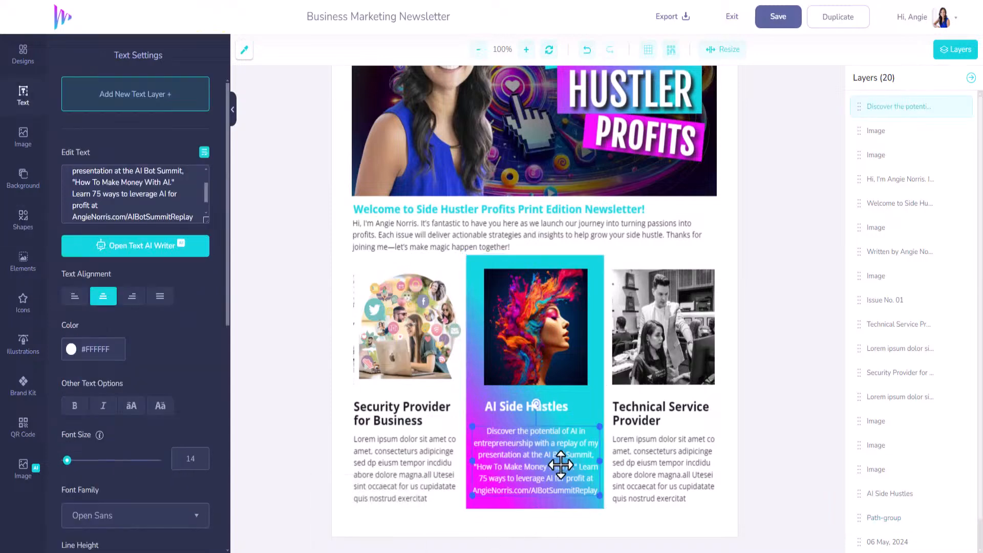
{"action": "scroll", "coordinate": [562, 464], "scroll_direction": "up", "scroll_amount": 3}
{"action": "scroll", "coordinate": [561, 465], "scroll_direction": "down", "scroll_amount": 1}
{"action": "scroll", "coordinate": [562, 465], "scroll_direction": "down", "scroll_amount": 2}
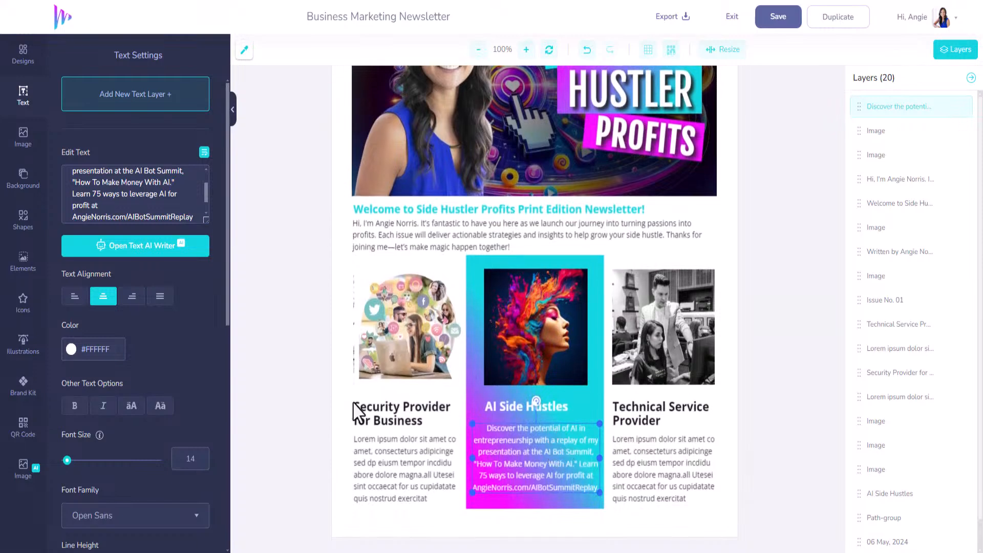
Replace the first column's heading "Security Provider for Business" with "AI Newsletters"
{"action": "left_click", "coordinate": [393, 338]}
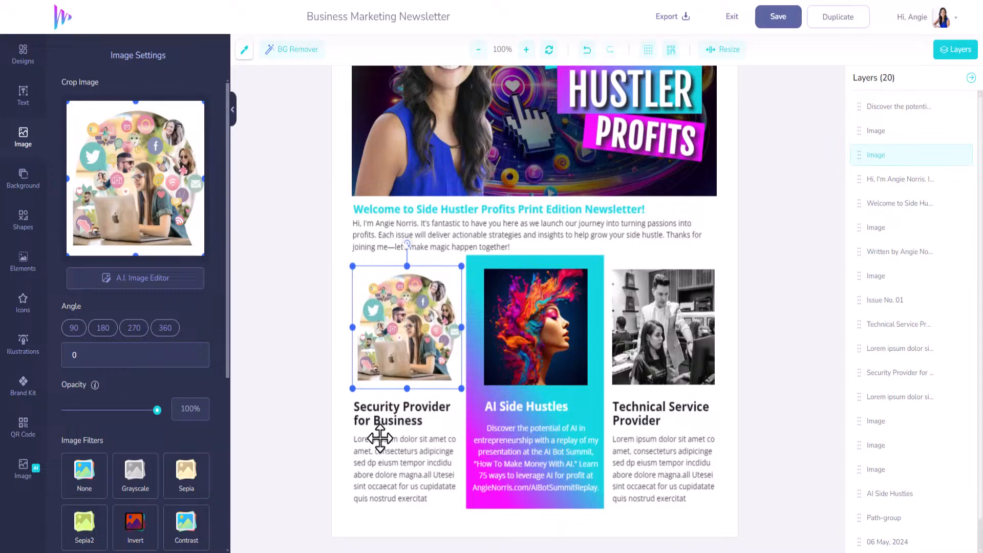
{"action": "left_click", "coordinate": [384, 420]}
{"action": "left_click_drag", "start_coordinate": [146, 196], "coordinate": [36, 148]}
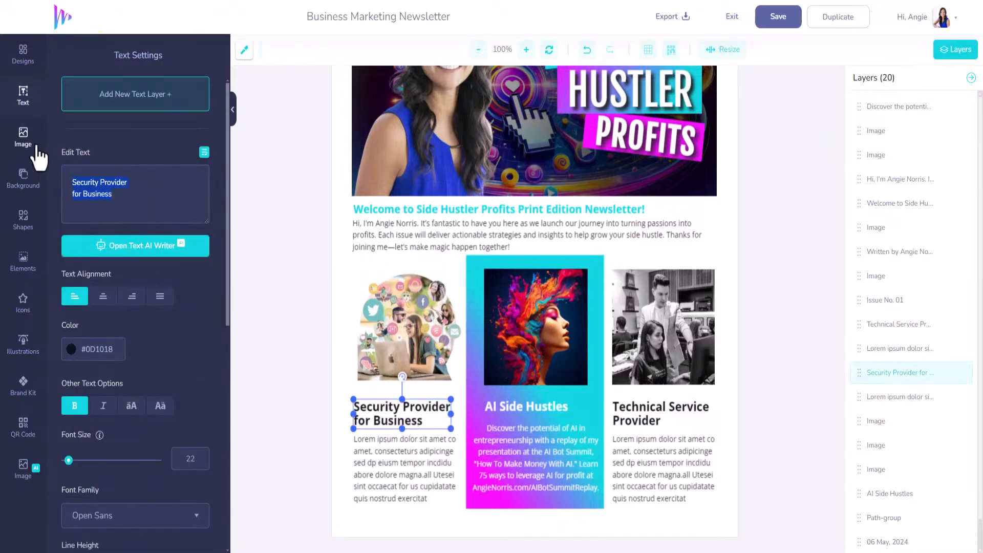
{"action": "type", "text": "AI Newsl"}
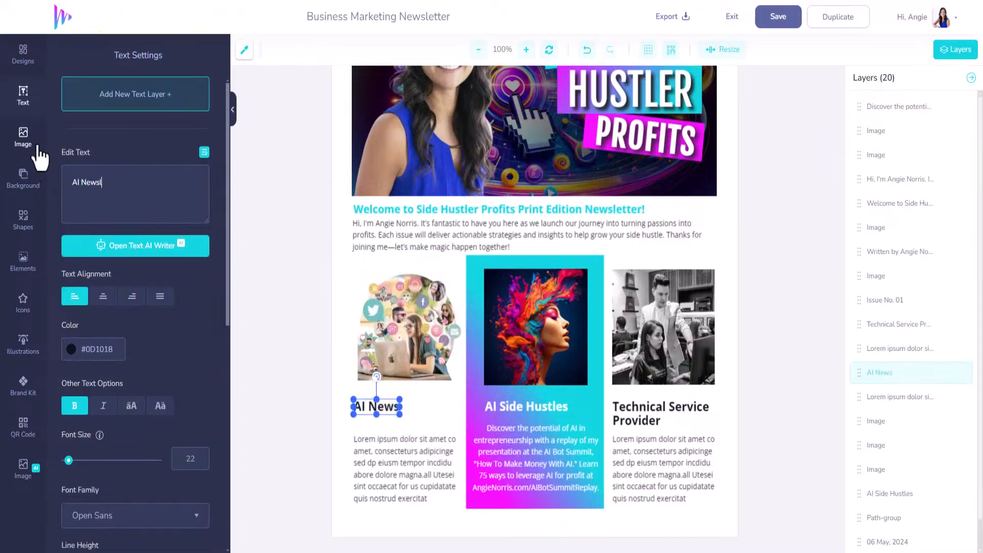
{"action": "type", "text": "etters"}
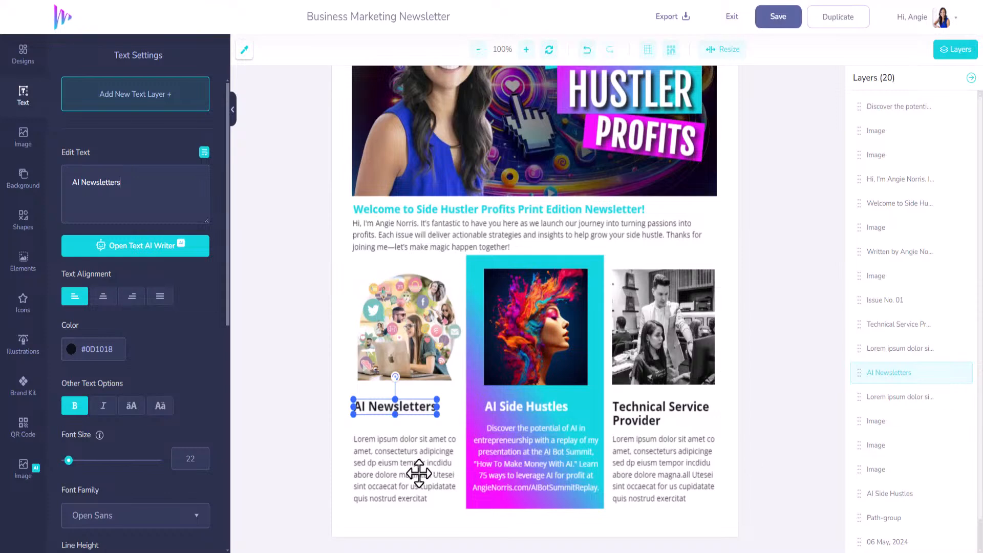
Replace the AI Newsletters placeholder description with ChatGPT's text starting "Explore how to automate and personalize content creation" and toggle its text wrapping
{"action": "left_click", "coordinate": [421, 498]}
{"action": "key", "text": "ctrl+a"}
{"action": "type", "text": "Explore how to automate and personalize content creation using AI for impactful newsletters that keep your audience engaged and returning for more."}
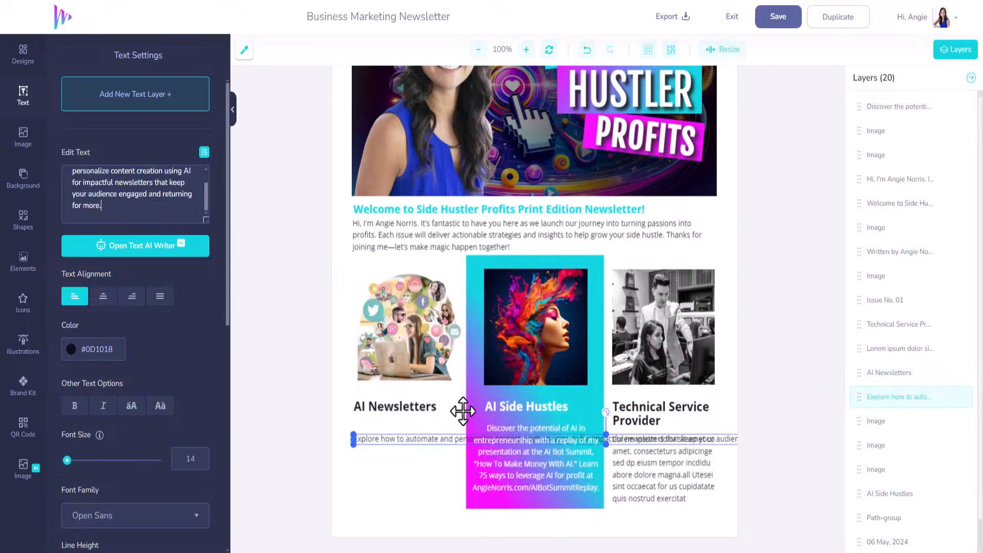
{"action": "left_click", "coordinate": [204, 152]}
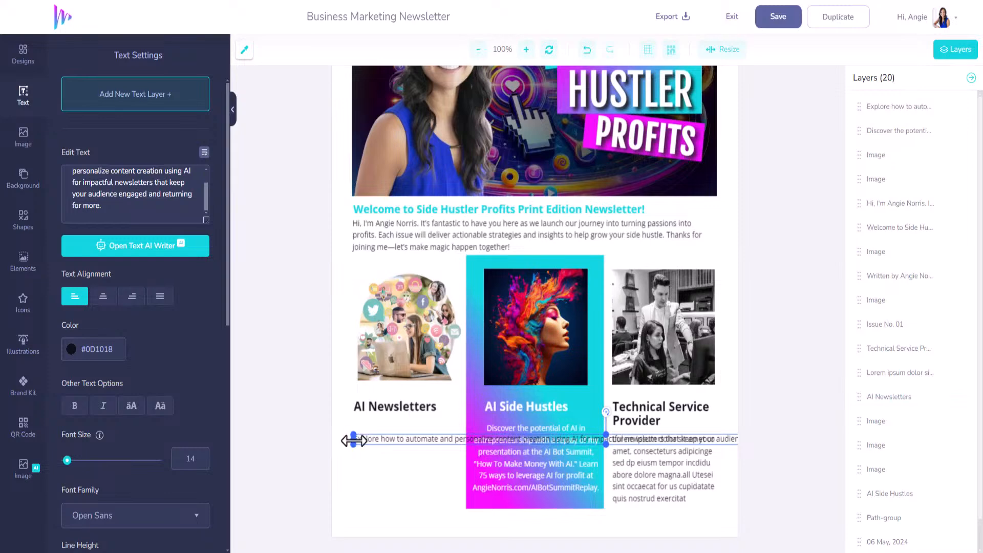
Try to narrow the AI Newsletters description to the column's width, and undo the resizing
{"action": "left_click_drag", "start_coordinate": [354, 441], "coordinate": [392, 442]}
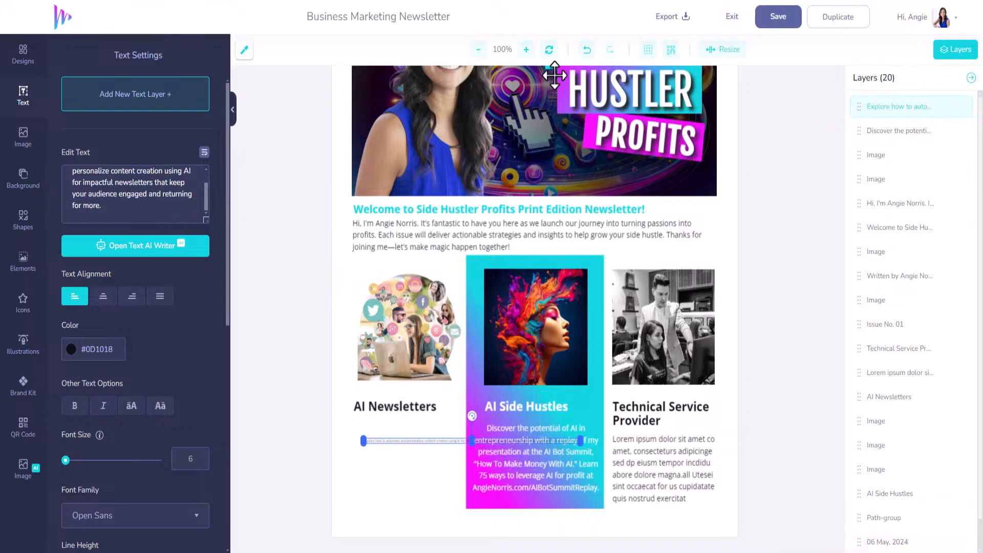
{"action": "left_click", "coordinate": [587, 54]}
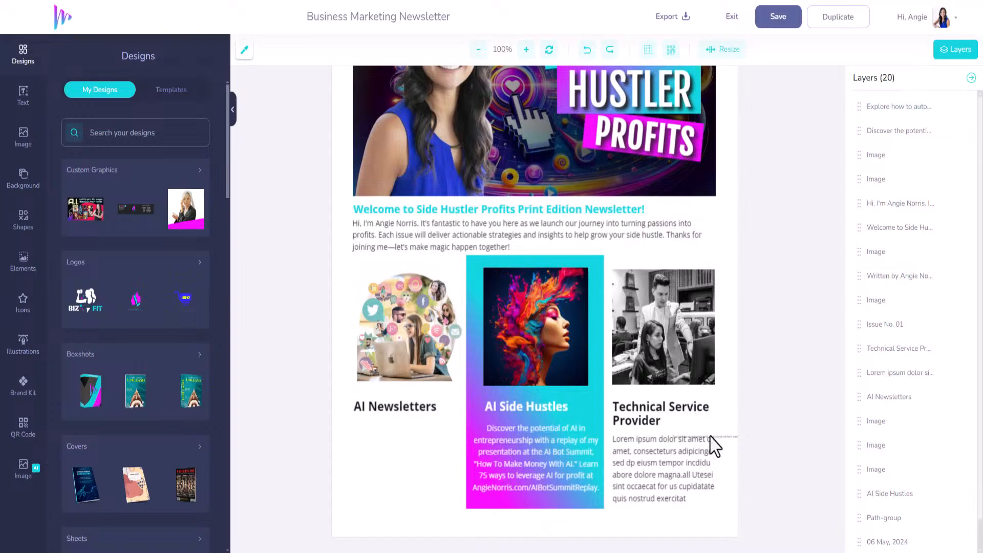
{"action": "left_click", "coordinate": [585, 56]}
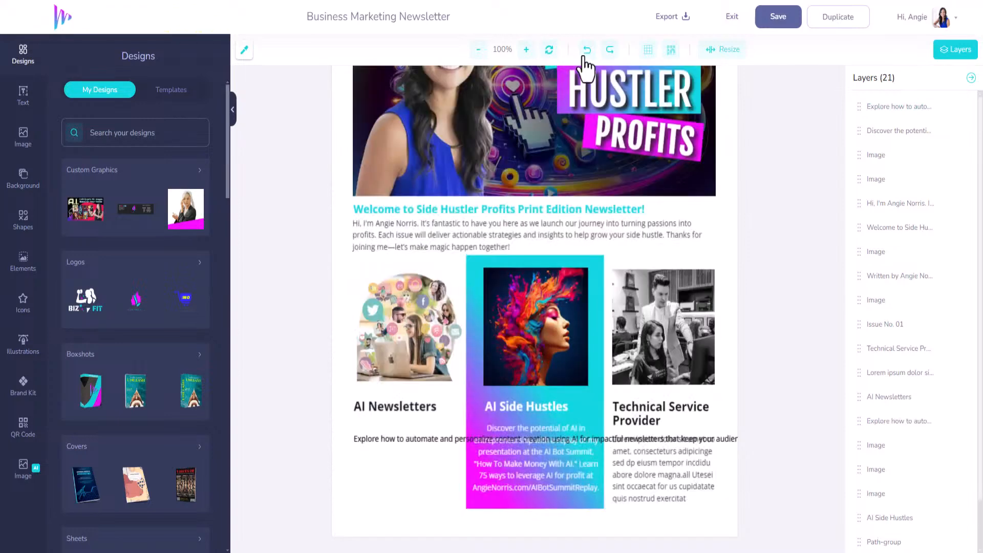
Save the design, and delete the duplicate AI Newsletters description after trying to narrow it
{"action": "left_click", "coordinate": [778, 21]}
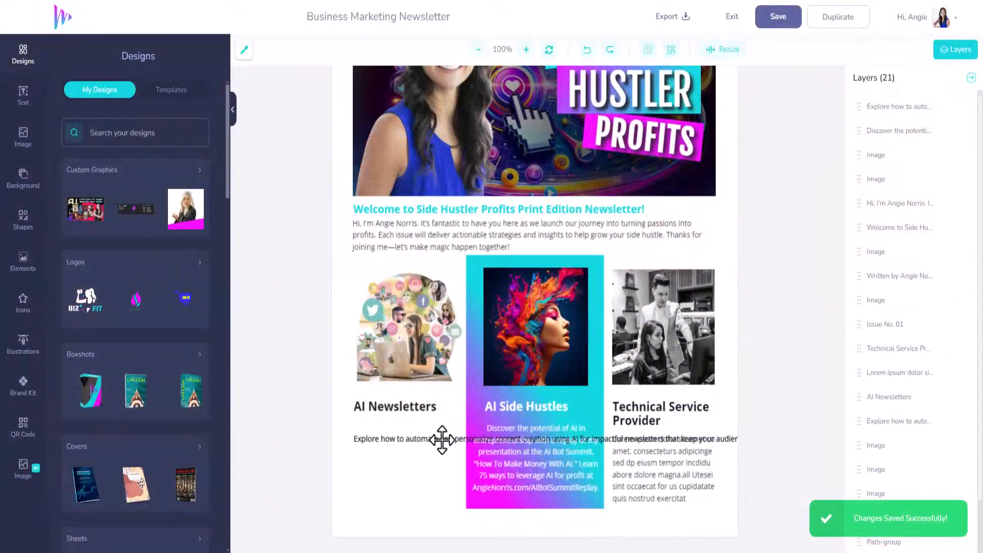
{"action": "left_click", "coordinate": [439, 439]}
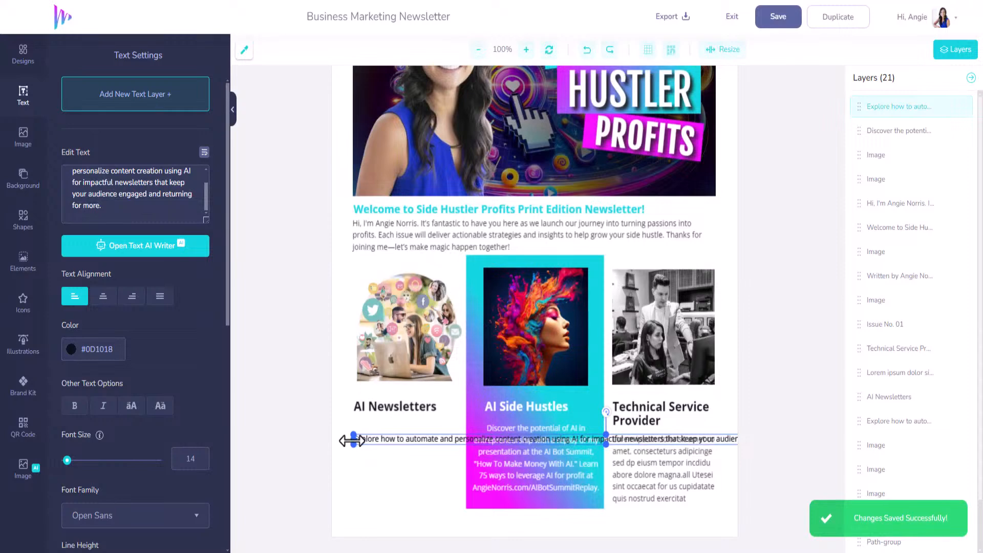
{"action": "left_click_drag", "start_coordinate": [350, 441], "coordinate": [407, 449]}
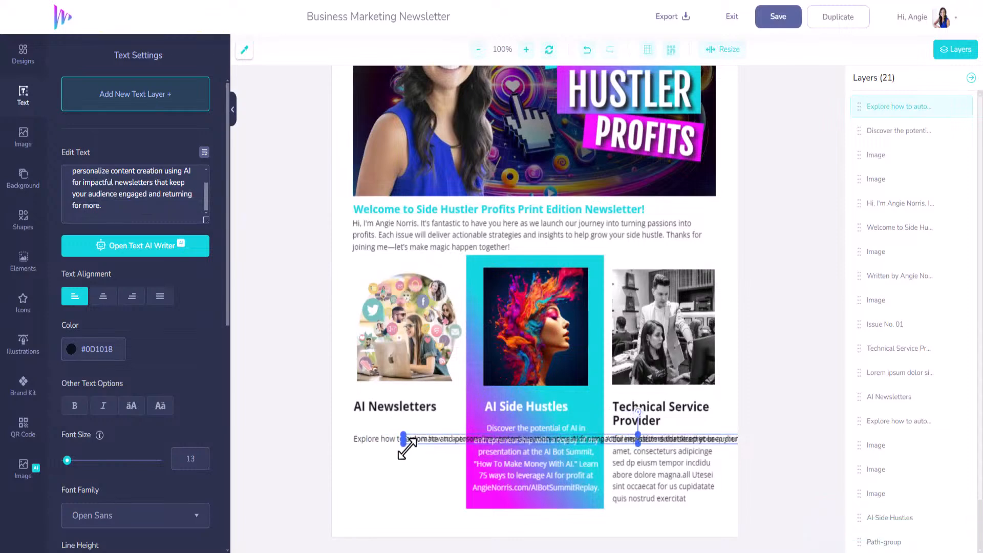
{"action": "left_click_drag", "start_coordinate": [410, 436], "coordinate": [374, 473]}
{"action": "key", "text": "Delete"}
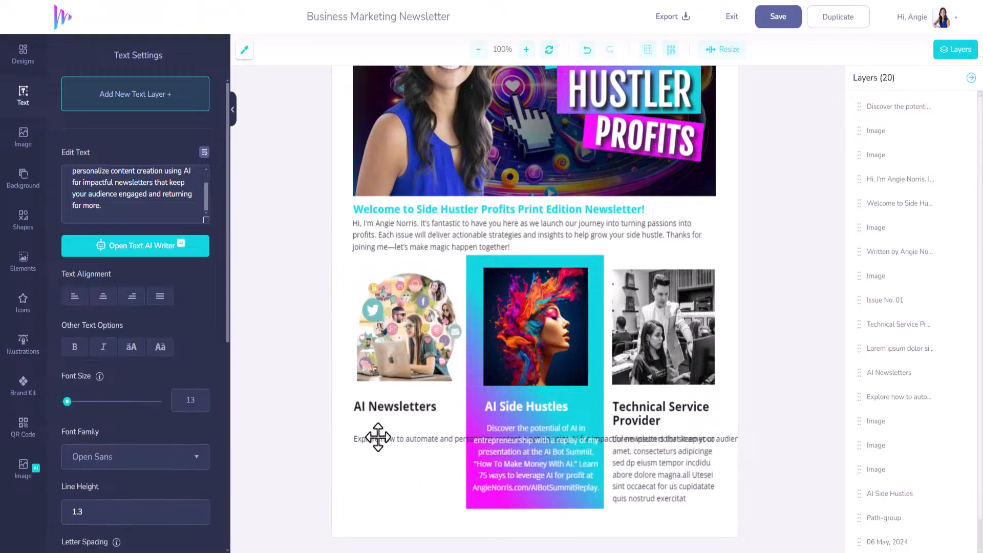
Delete the remaining one-line description below the AI Newsletters heading and select the AI Side Hustles description
{"action": "left_click", "coordinate": [378, 438]}
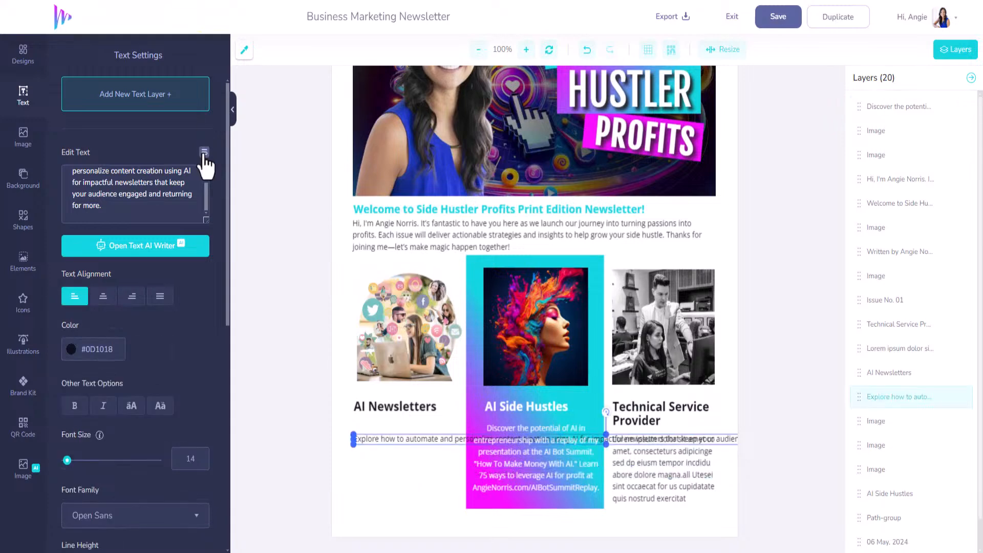
{"action": "left_click", "coordinate": [417, 439]}
{"action": "key", "text": "BackSpace"}
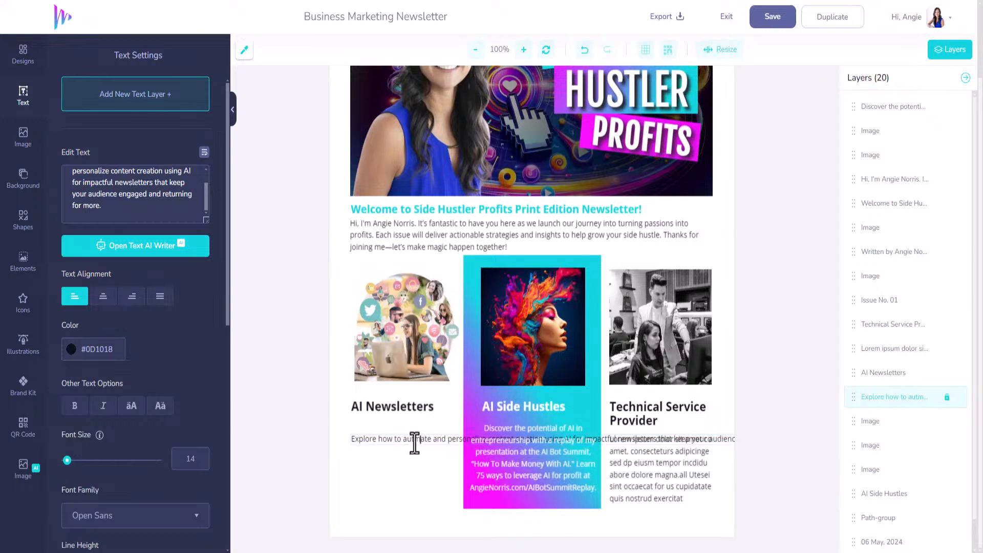
{"action": "left_click", "coordinate": [489, 456]}
{"action": "left_click", "coordinate": [420, 438]}
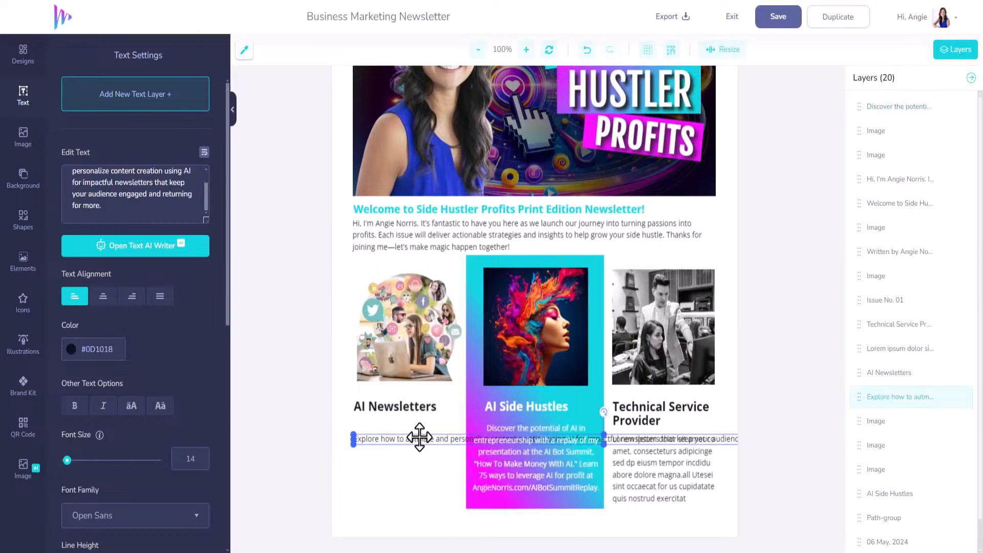
{"action": "key", "text": "Delete"}
{"action": "left_click", "coordinate": [506, 447]}
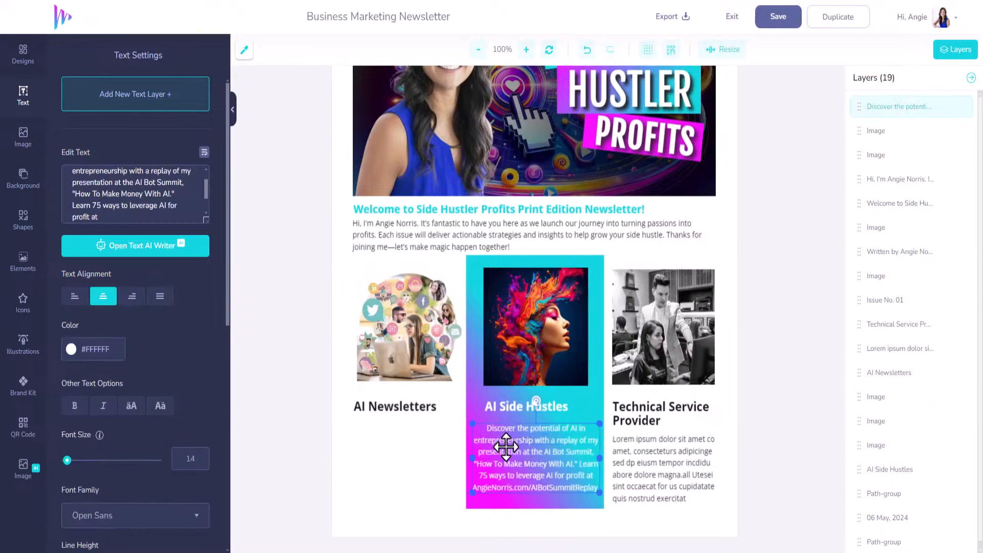
Duplicate the AI Side Hustles description, place the copy below the AI Newsletters heading, and colour it the MarketersFM brand dark gray #424248
{"action": "key", "text": "ctrl+v"}
{"action": "left_click_drag", "start_coordinate": [584, 268], "coordinate": [401, 481]}
{"action": "left_click", "coordinate": [71, 350]}
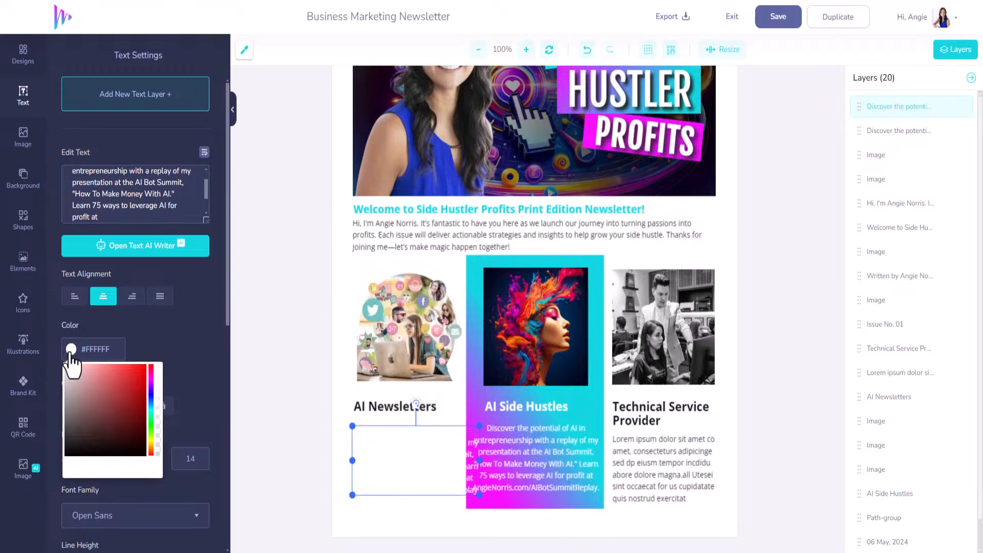
{"action": "left_click", "coordinate": [22, 395]}
{"action": "left_click", "coordinate": [101, 162]}
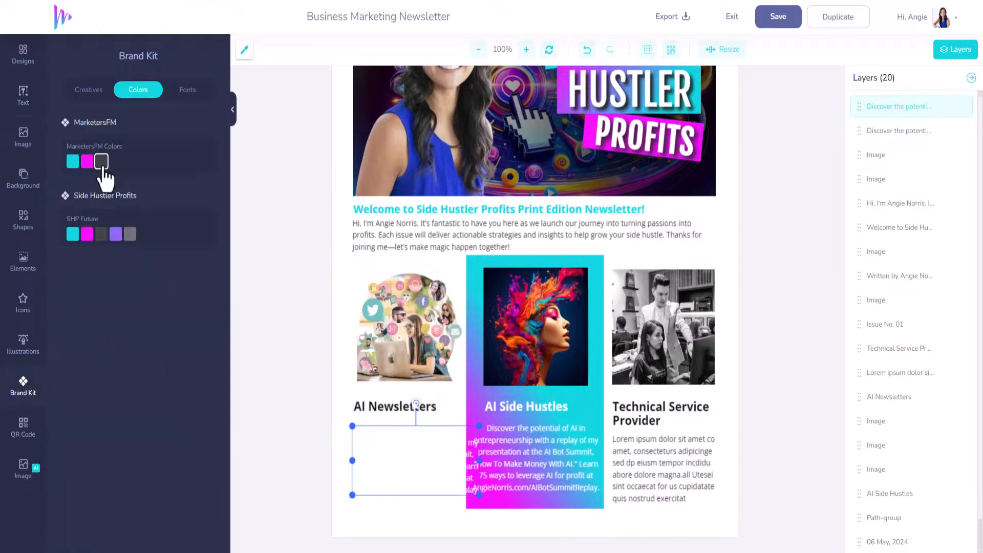
{"action": "left_click", "coordinate": [478, 461]}
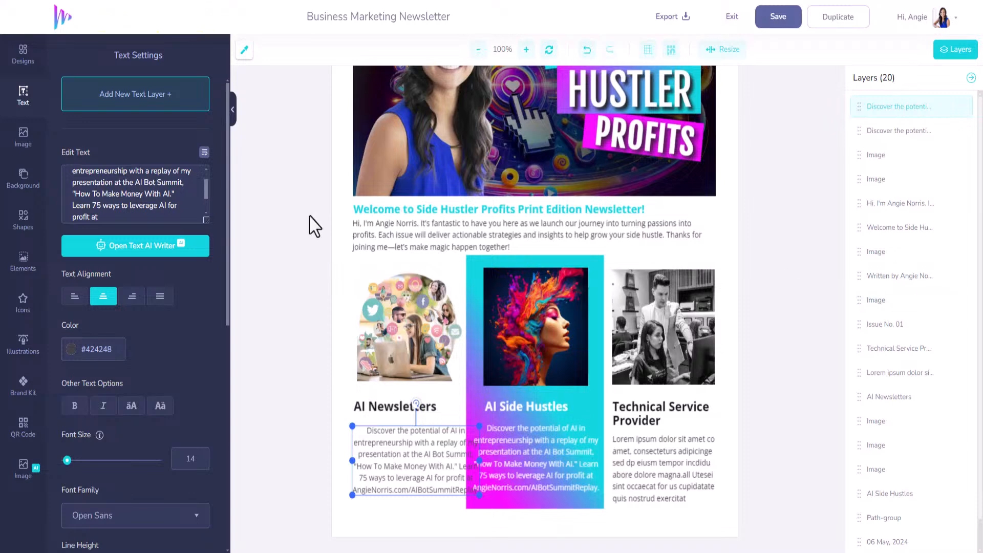
Replace the copied description's wording with ChatGPT's text starting "Explore how to automate and personalize content creation", keeping the link separated at the end
{"action": "left_click_drag", "start_coordinate": [103, 223], "coordinate": [123, 189]}
{"action": "type", "text": "Explore how to automate and personalize content creation using AI for impactful newsletters that keep your audience engaged and returning for more."}
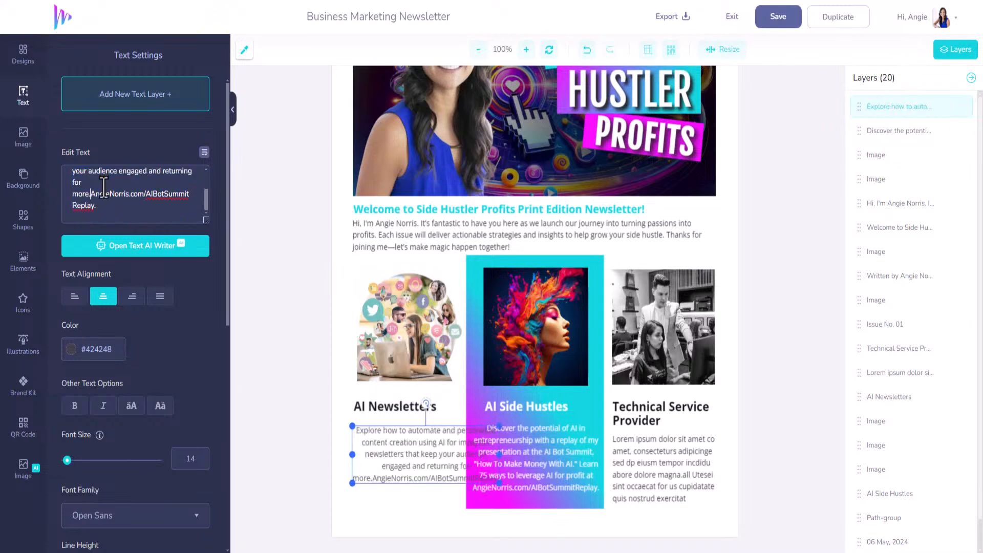
{"action": "key", "text": "Return"}
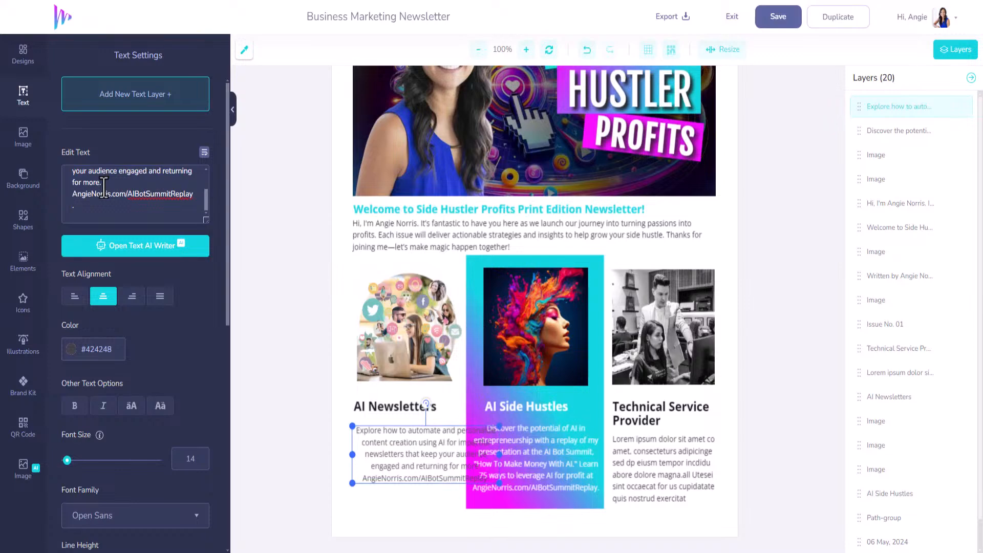
Change the ending of the link in the AI Newsletters description to "Beehiiv."
{"action": "left_click_drag", "start_coordinate": [129, 194], "coordinate": [190, 199]}
{"action": "type", "text": "BeeHiiv"}
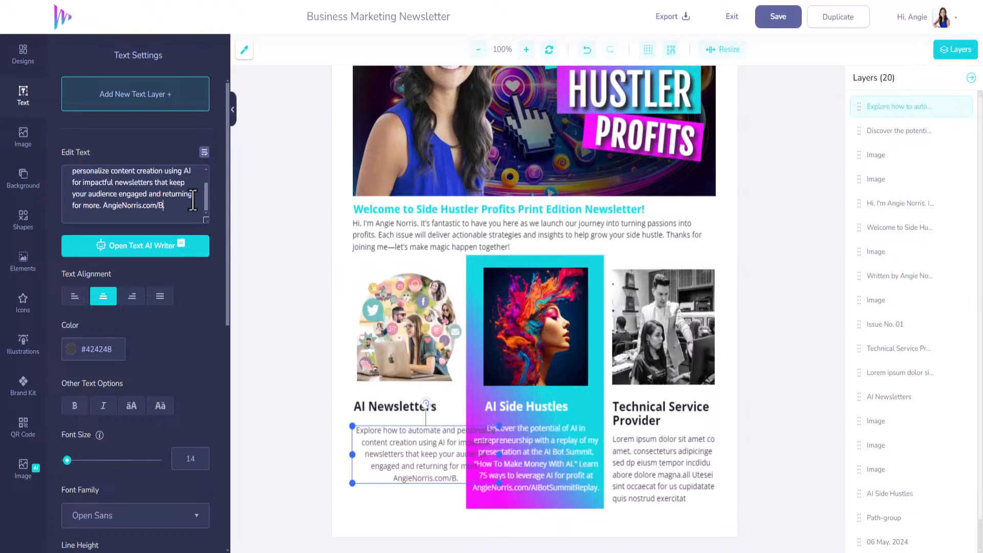
{"action": "key", "text": "BackSpace"}
{"action": "key", "text": "BackSpace"}
{"action": "key", "text": "BackSpace"}
{"action": "key", "text": "BackSpace"}
{"action": "type", "text": "hiiv."}
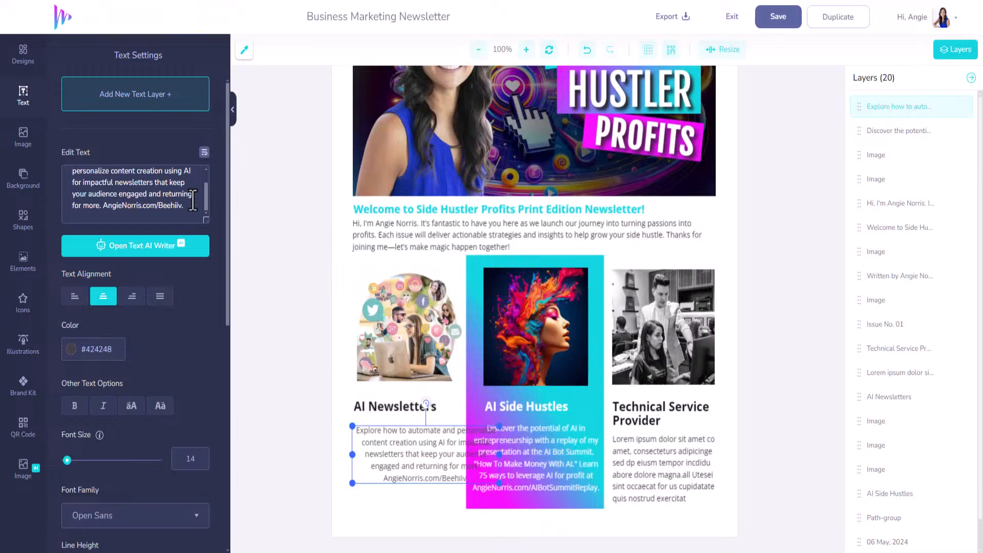
Narrow the AI Newsletters description to its column's width and centre the AI Newsletters heading above it
{"action": "left_click_drag", "start_coordinate": [500, 454], "coordinate": [413, 455]}
{"action": "left_click_drag", "start_coordinate": [410, 406], "coordinate": [425, 407]}
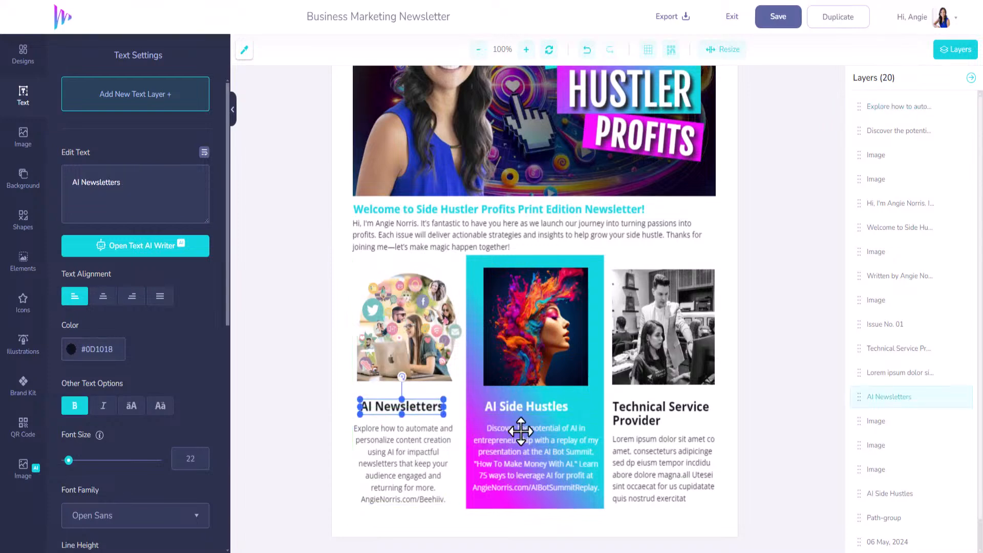
{"action": "left_click", "coordinate": [654, 412]}
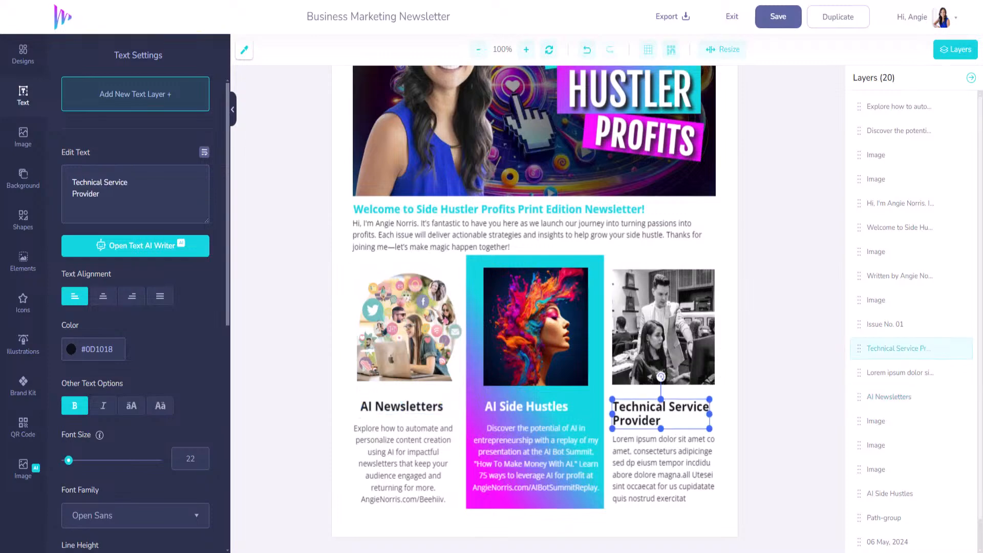
{"action": "left_click_drag", "start_coordinate": [982, 4], "coordinate": [481, 1]}
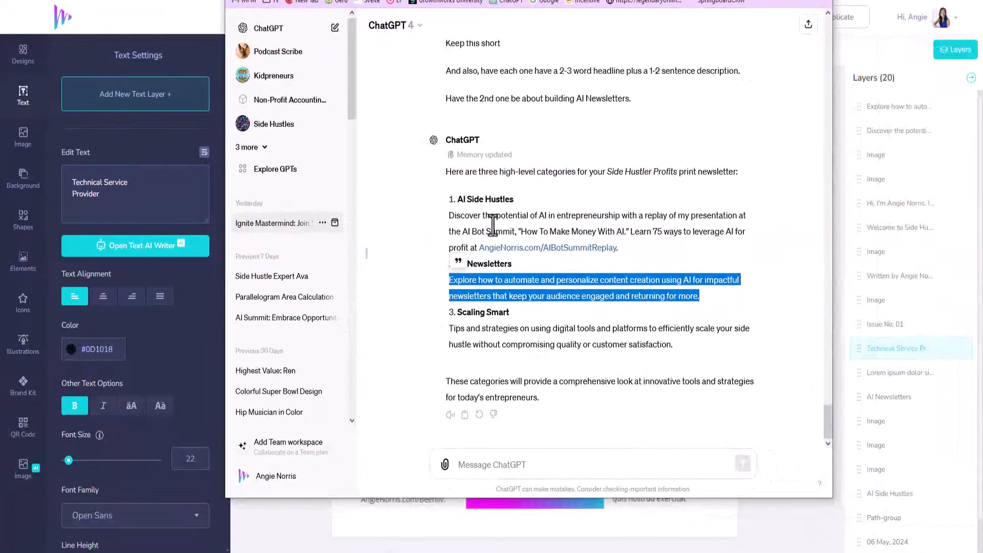
{"action": "left_click", "coordinate": [535, 458]}
{"action": "type", "text": "Lets make the 3rd about signing up for the digital edition of Side Hustler"}
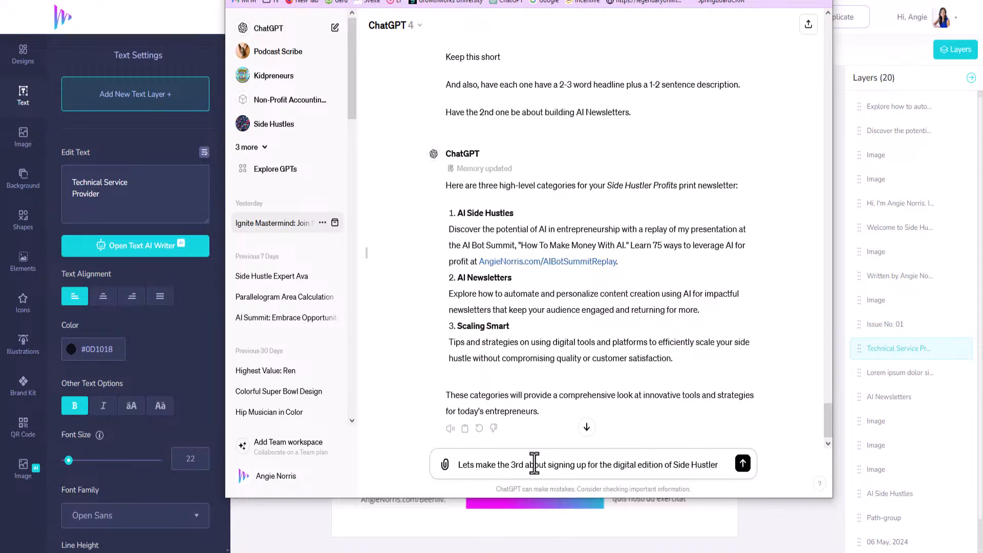
{"action": "type", "text": "Profits with the call to action link as https://sidehustlers.app"}
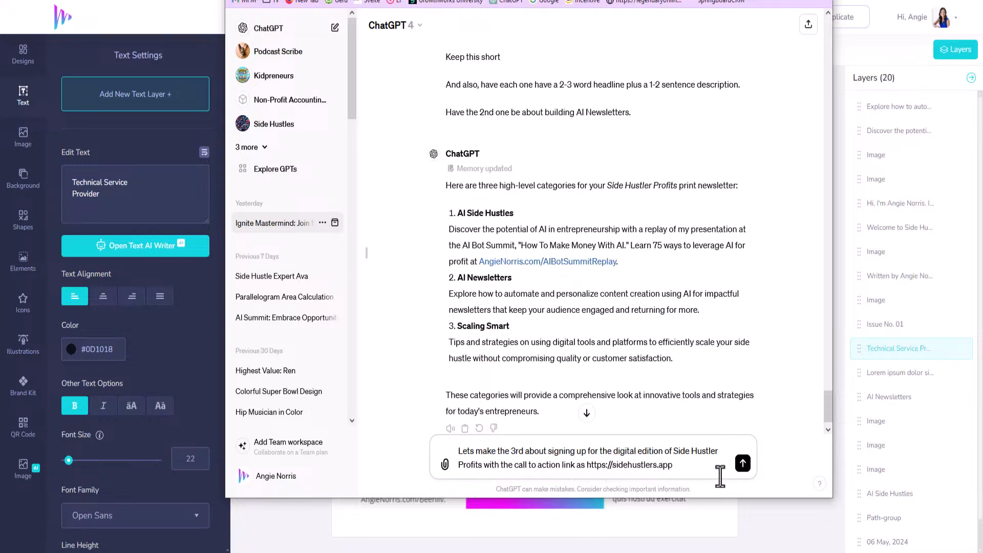
{"action": "left_click", "coordinate": [743, 463]}
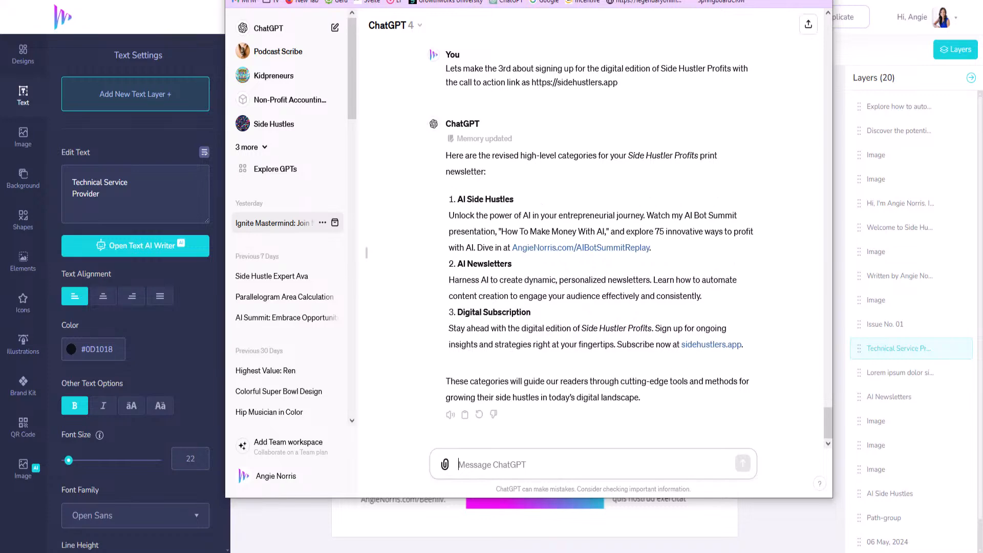
Ask ChatGPT "Make this more appealing: Digital Subscription" and copy the earlier description starting "Stay ahead with the digital edition"
{"action": "left_click_drag", "start_coordinate": [445, 0], "coordinate": [454, 0]}
{"action": "left_click_drag", "start_coordinate": [542, 327], "coordinate": [465, 328]}
{"action": "key", "text": "ctrl+c"}
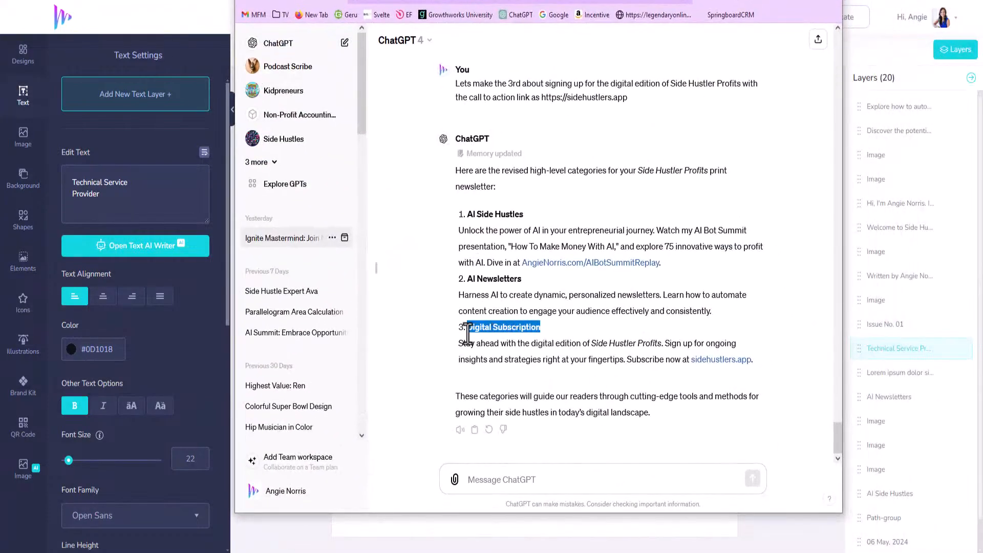
{"action": "left_click", "coordinate": [500, 479]}
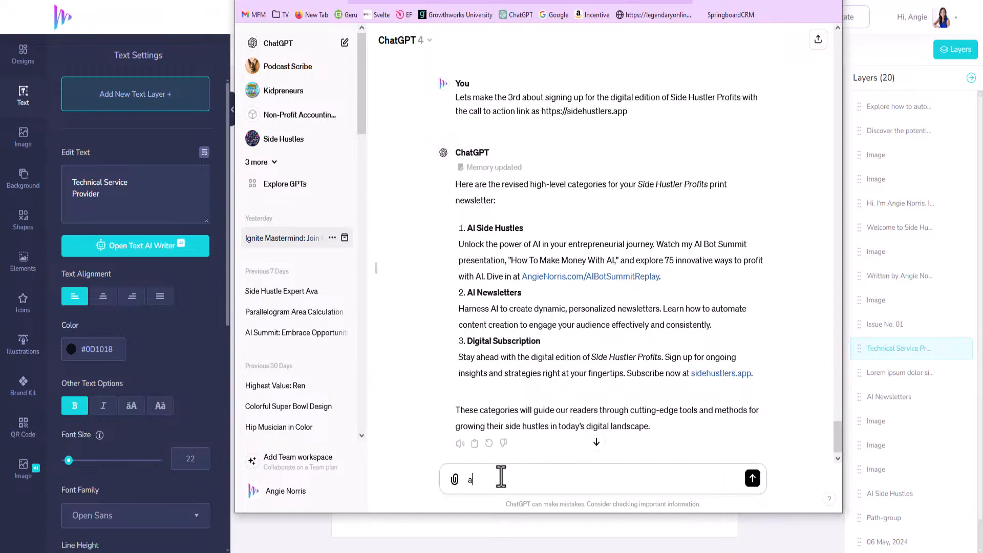
{"action": "type", "text": "Make this more appealing:"}
{"action": "key", "text": "ctrl+v"}
{"action": "key", "text": "Return"}
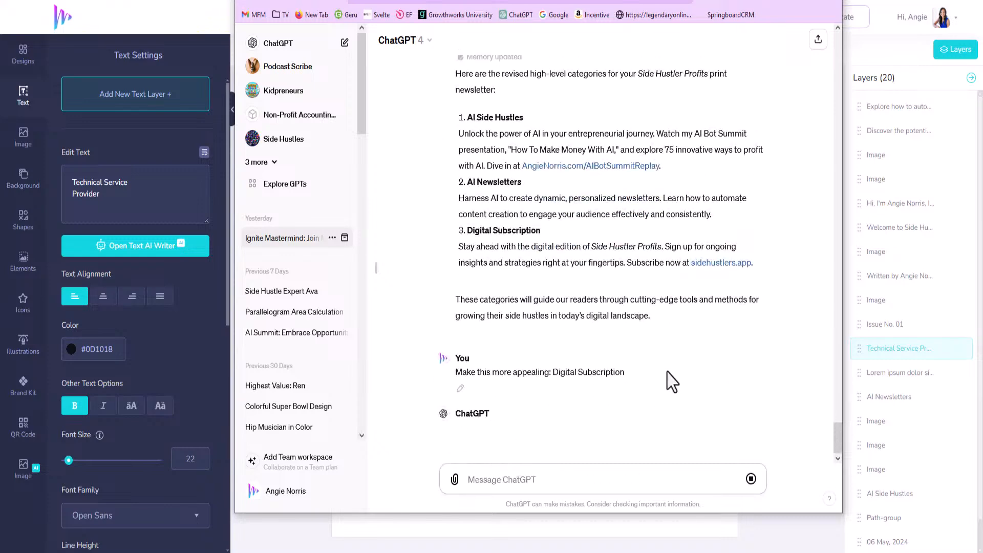
{"action": "left_click_drag", "start_coordinate": [759, 266], "coordinate": [455, 234]}
{"action": "key", "text": "ctrl+c"}
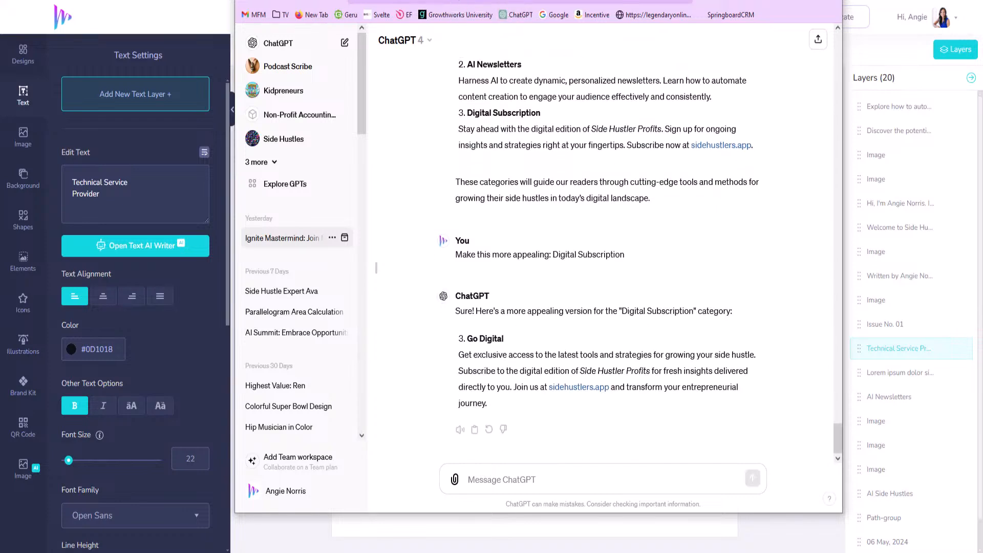
Return to the newsletter design and change the Technical Service Provider heading to "Go SHP Digital"
{"action": "left_click_drag", "start_coordinate": [452, 0], "coordinate": [982, 10]}
{"action": "left_click", "coordinate": [105, 194]}
{"action": "type", "text": "G"}
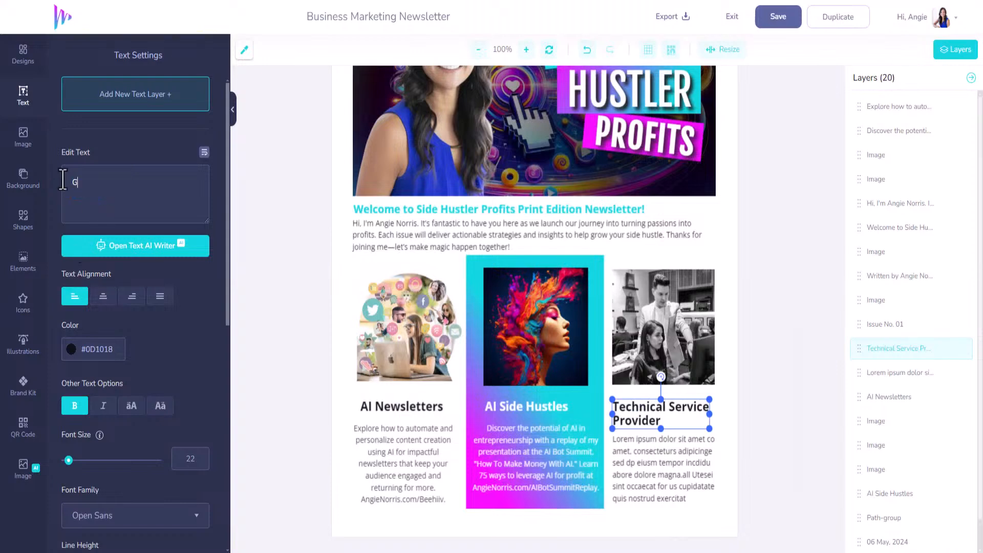
{"action": "type", "text": "o Digital"}
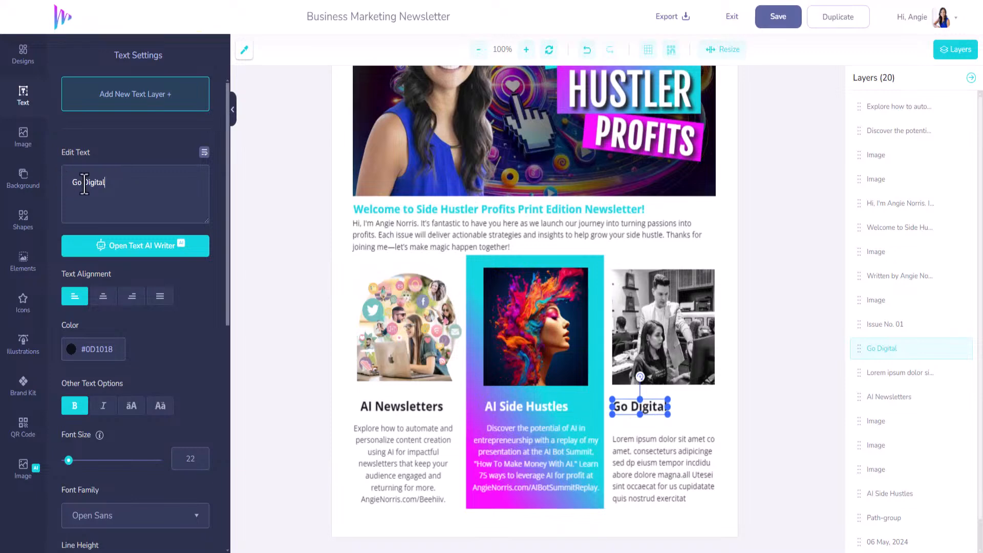
{"action": "type", "text": "SHP"}
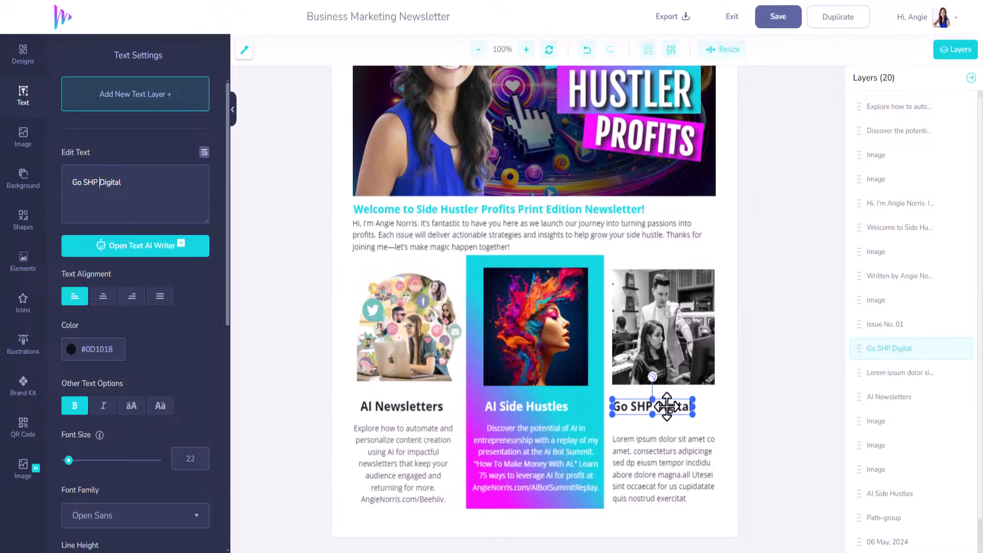
Nudge the Go SHP Digital heading to the right until it is centred under its column's photo
{"action": "left_click", "coordinate": [674, 459]}
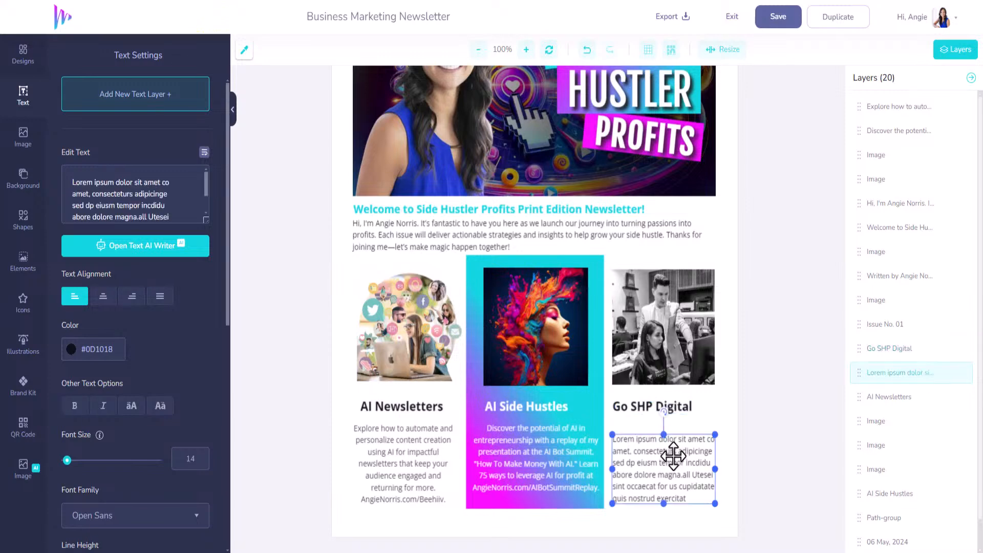
{"action": "left_click", "coordinate": [672, 405]}
{"action": "key", "text": "Right"}
{"action": "key", "text": "Right"}
{"action": "key", "text": "Right"}
{"action": "key", "text": "Right"}
{"action": "key", "text": "Right"}
{"action": "key", "text": "Right"}
{"action": "key", "text": "Right"}
{"action": "key", "text": "Right"}
{"action": "key", "text": "Right"}
{"action": "key", "text": "Right"}
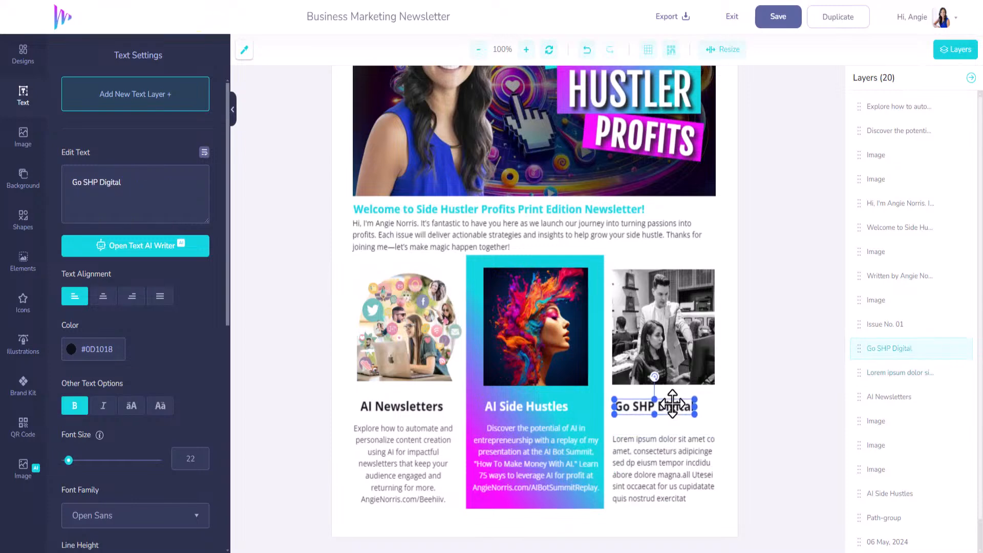
{"action": "key", "text": "Right"}
{"action": "key", "text": "Right"}
{"action": "key", "text": "Right"}
{"action": "key", "text": "Right"}
{"action": "key", "text": "Right"}
{"action": "key", "text": "Right"}
{"action": "key", "text": "Right"}
{"action": "key", "text": "Right"}
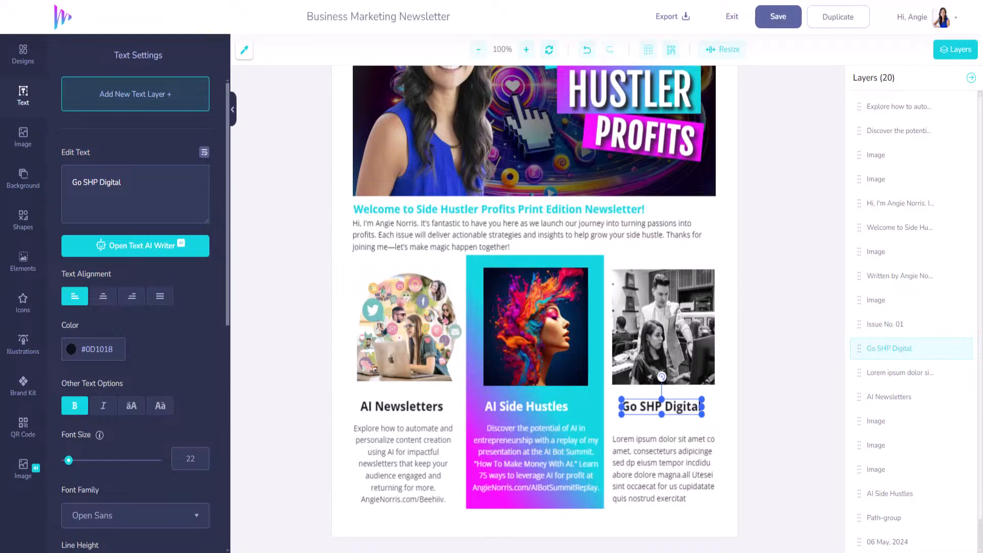
Replace the Lorem ipsum description under Go SHP Digital with the copied "Stay ahead with the digital edition" text and toggle its text wrapping
{"action": "left_click", "coordinate": [687, 461]}
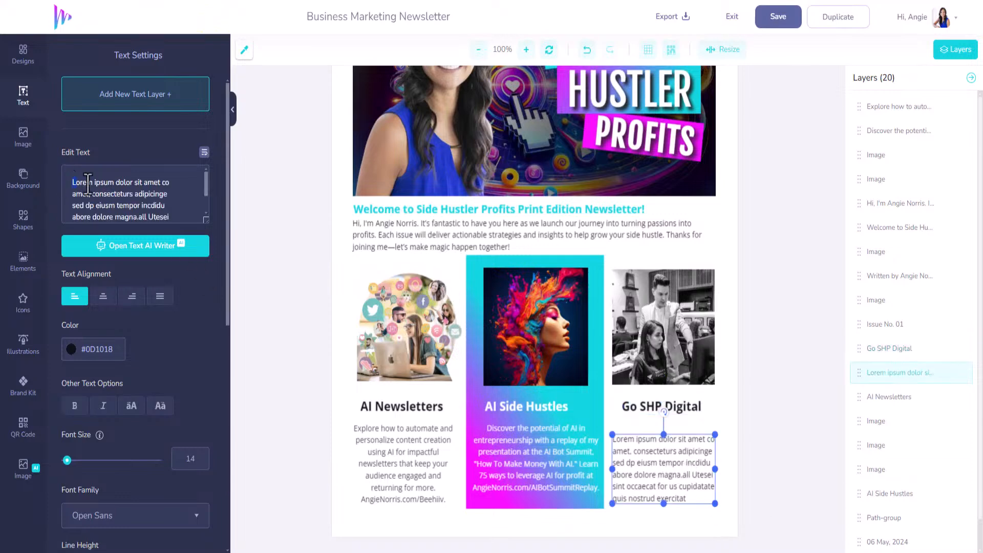
{"action": "key", "text": "ctrl+a"}
{"action": "key", "text": "ctrl+v"}
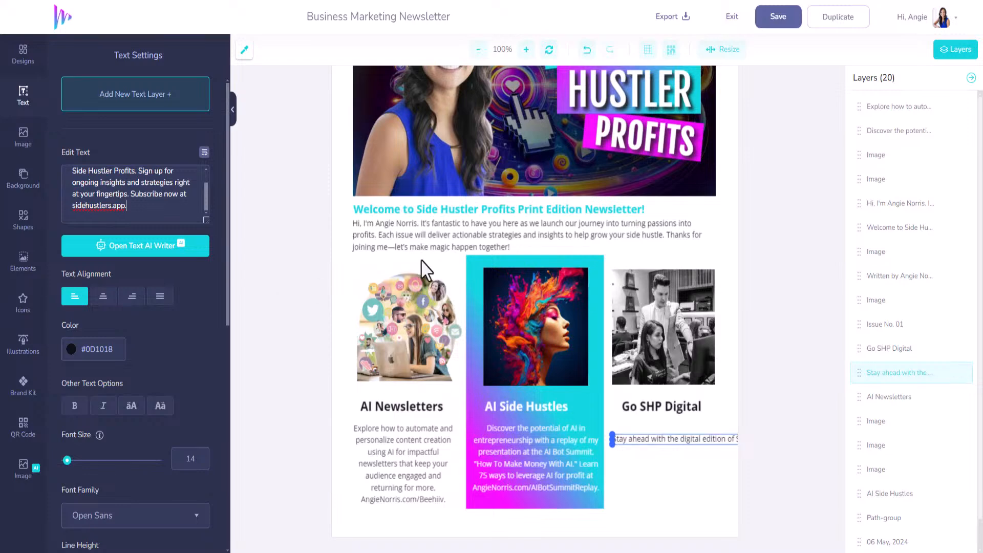
{"action": "left_click", "coordinate": [204, 154]}
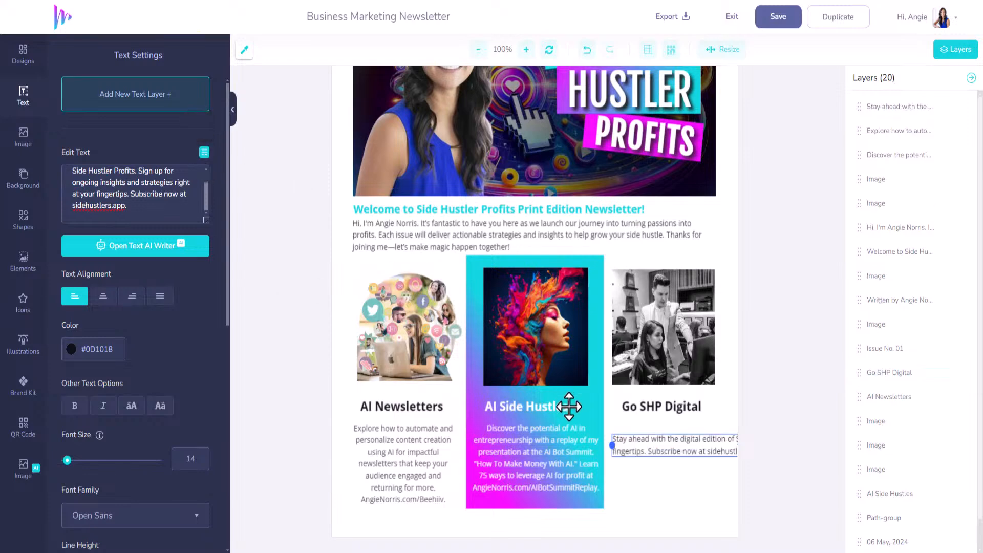
Fit the Go SHP Digital description to its column's width, centre-align its text, and place it just below the heading
{"action": "left_click_drag", "start_coordinate": [613, 445], "coordinate": [714, 465]}
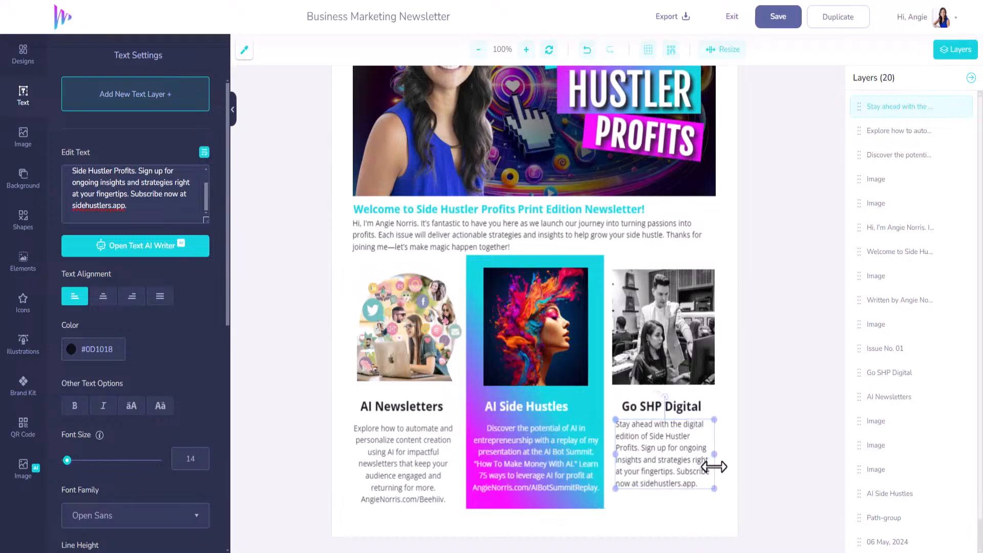
{"action": "left_click", "coordinate": [103, 296]}
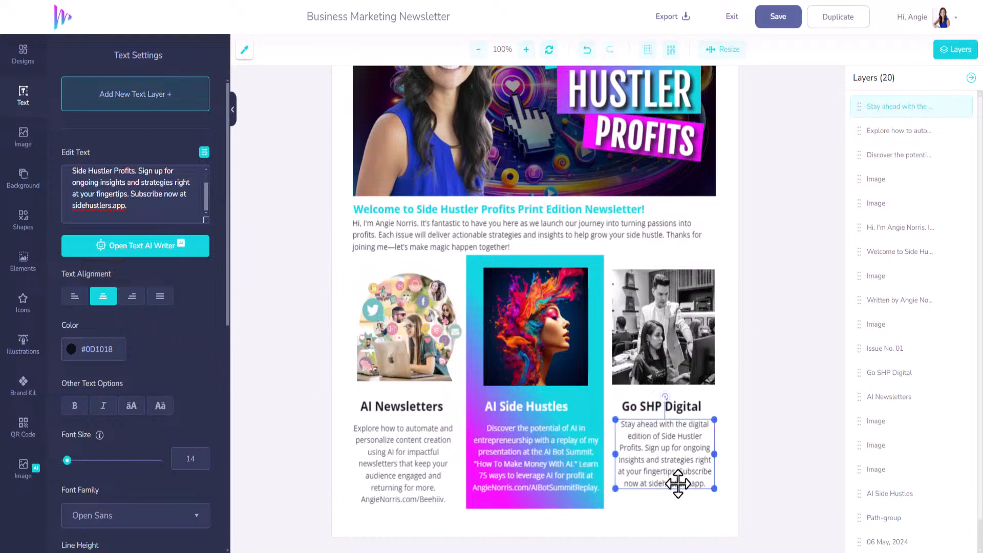
{"action": "left_click_drag", "start_coordinate": [671, 470], "coordinate": [671, 474]}
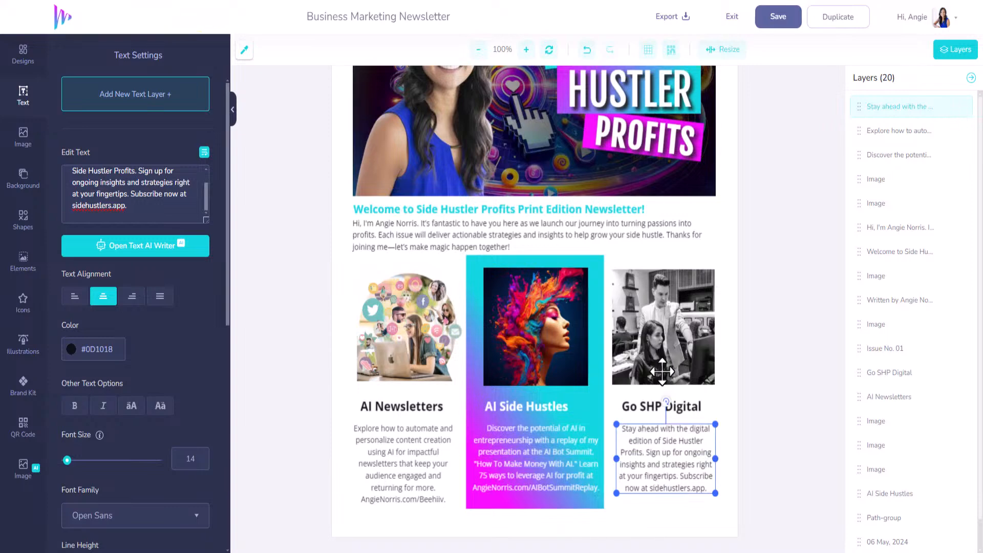
Delete the grayscale photo above the Go SHP Digital heading and browse the AI image library for a replacement
{"action": "left_click", "coordinate": [656, 328]}
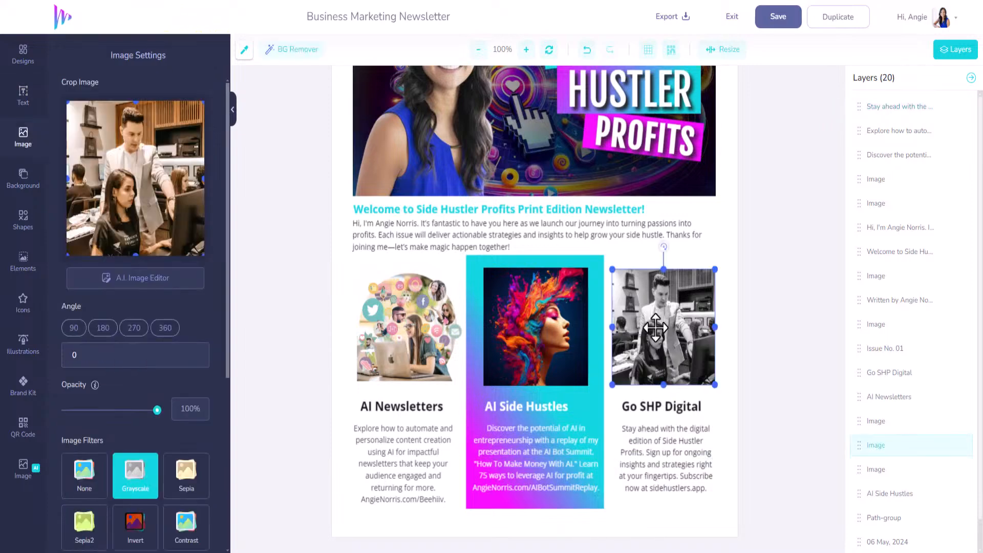
{"action": "key", "text": "Delete"}
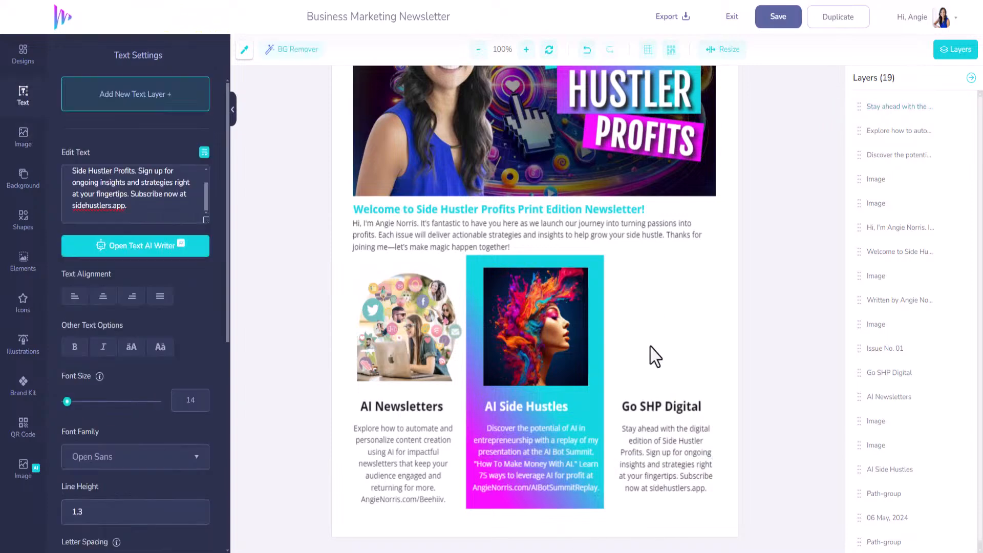
{"action": "left_click", "coordinate": [23, 477]}
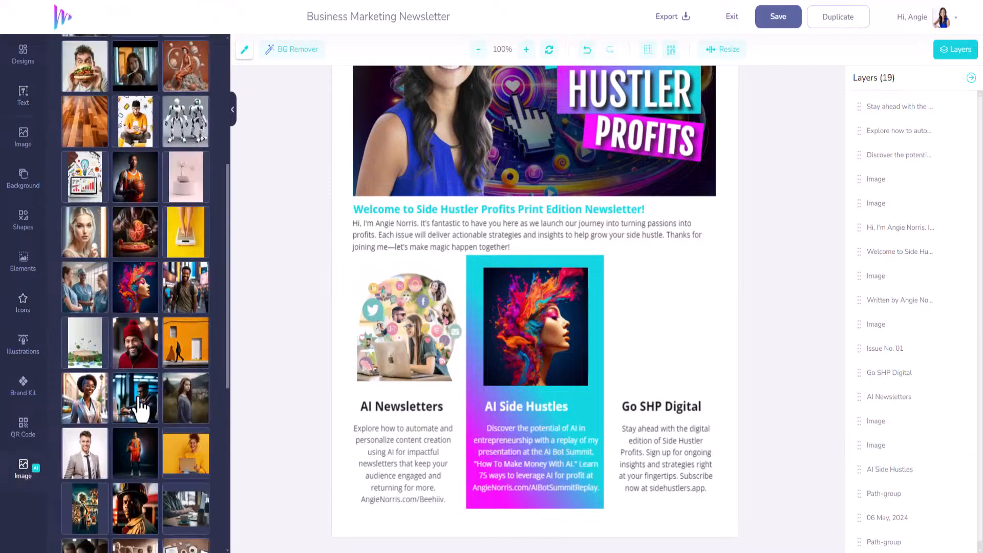
{"action": "scroll", "coordinate": [141, 410], "scroll_direction": "down", "scroll_amount": 5}
{"action": "scroll", "coordinate": [146, 440], "scroll_direction": "up", "scroll_amount": 10}
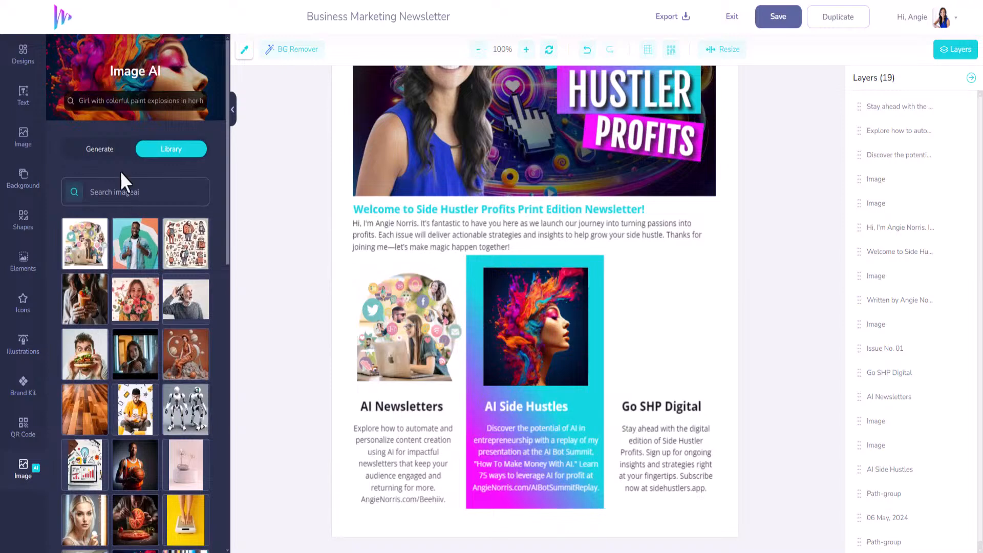
Generate four square variations in the Photographic style from the AI image prompt "digital newsletter" and review the previews
{"action": "left_click", "coordinate": [105, 149]}
{"action": "left_click", "coordinate": [119, 233]}
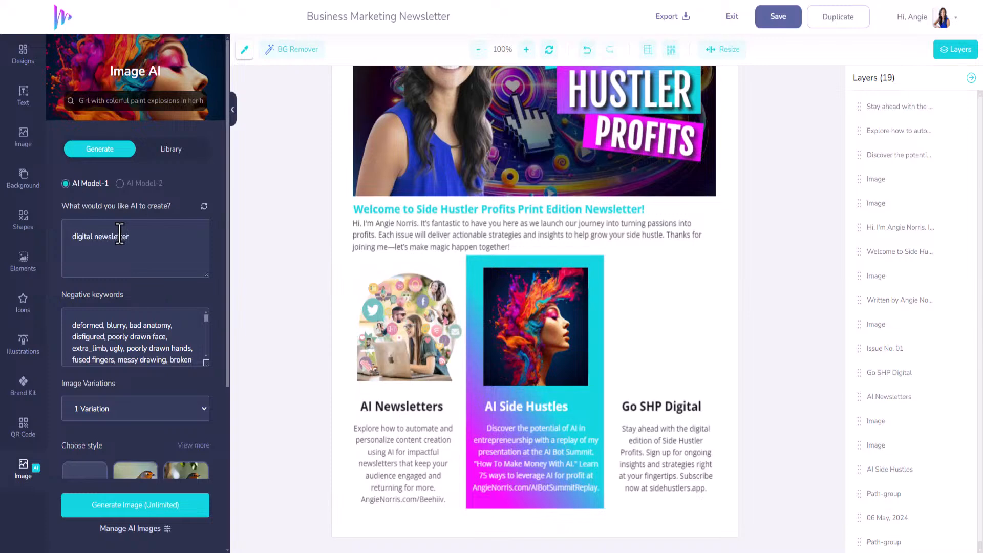
{"action": "scroll", "coordinate": [120, 328], "scroll_direction": "down", "scroll_amount": 5}
{"action": "scroll", "coordinate": [161, 390], "scroll_direction": "down", "scroll_amount": 3}
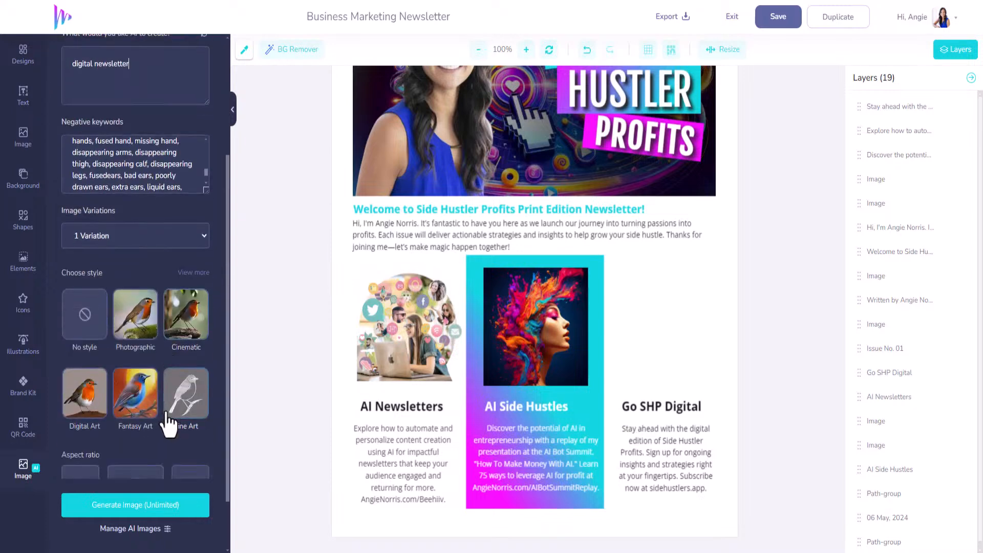
{"action": "left_click", "coordinate": [161, 233]}
{"action": "left_click", "coordinate": [103, 286]}
{"action": "left_click", "coordinate": [147, 333]}
{"action": "scroll", "coordinate": [138, 406], "scroll_direction": "down", "scroll_amount": 2}
{"action": "left_click", "coordinate": [88, 430]}
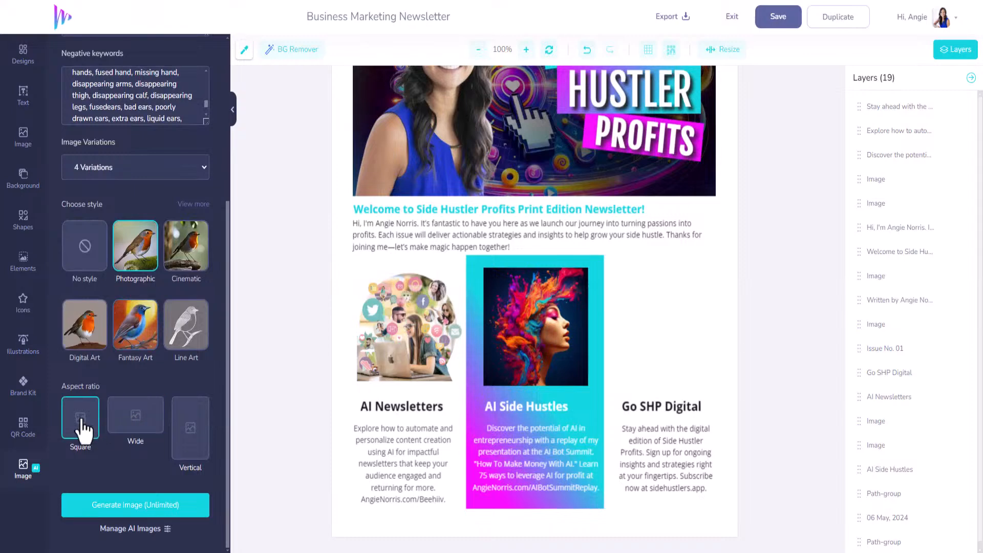
{"action": "left_click", "coordinate": [154, 505]}
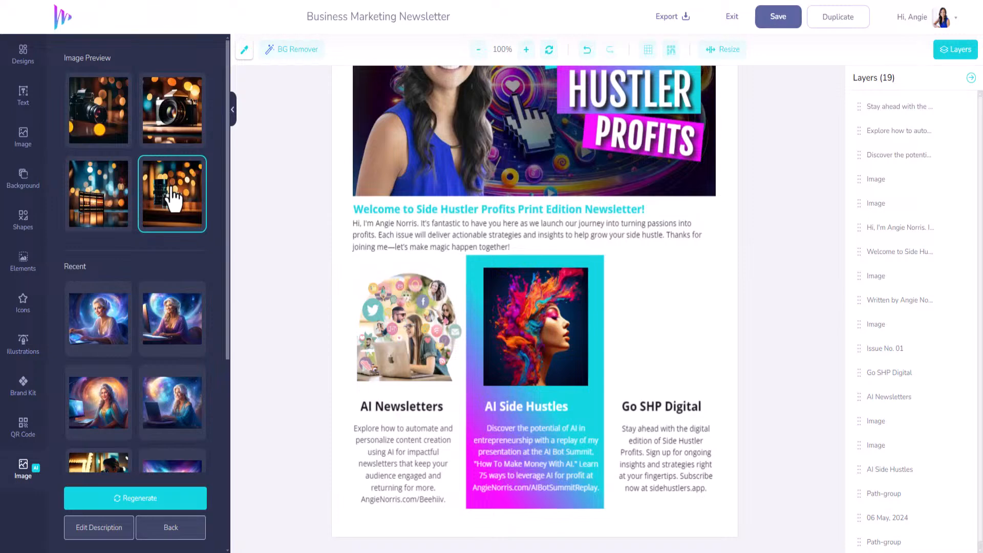
{"action": "scroll", "coordinate": [137, 420], "scroll_direction": "down", "scroll_amount": 5}
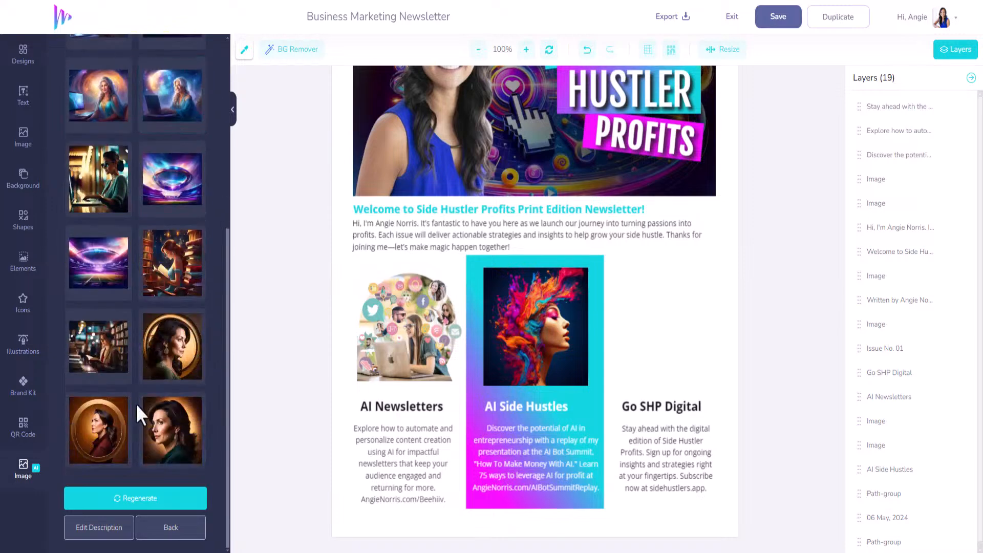
{"action": "scroll", "coordinate": [137, 404], "scroll_direction": "up", "scroll_amount": 6}
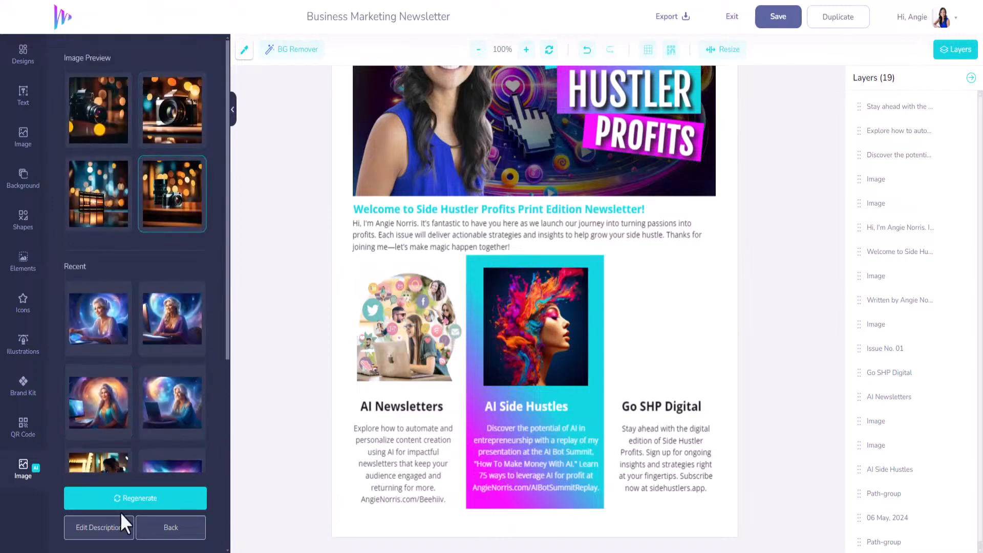
Return from the previews to the image description, and search the AI image library for "email"
{"action": "left_click", "coordinate": [94, 527]}
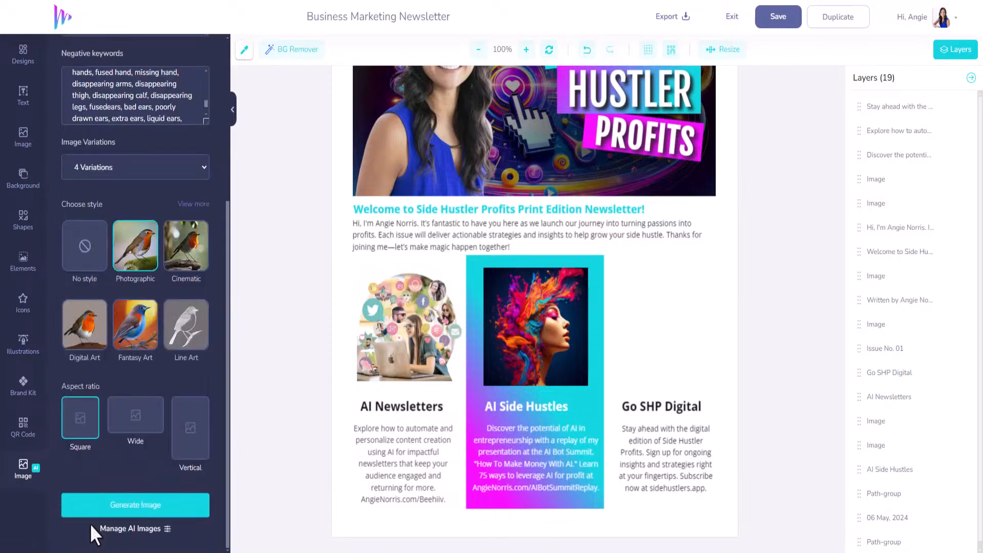
{"action": "scroll", "coordinate": [154, 272], "scroll_direction": "up", "scroll_amount": 5}
{"action": "left_click_drag", "start_coordinate": [70, 236], "coordinate": [161, 237]}
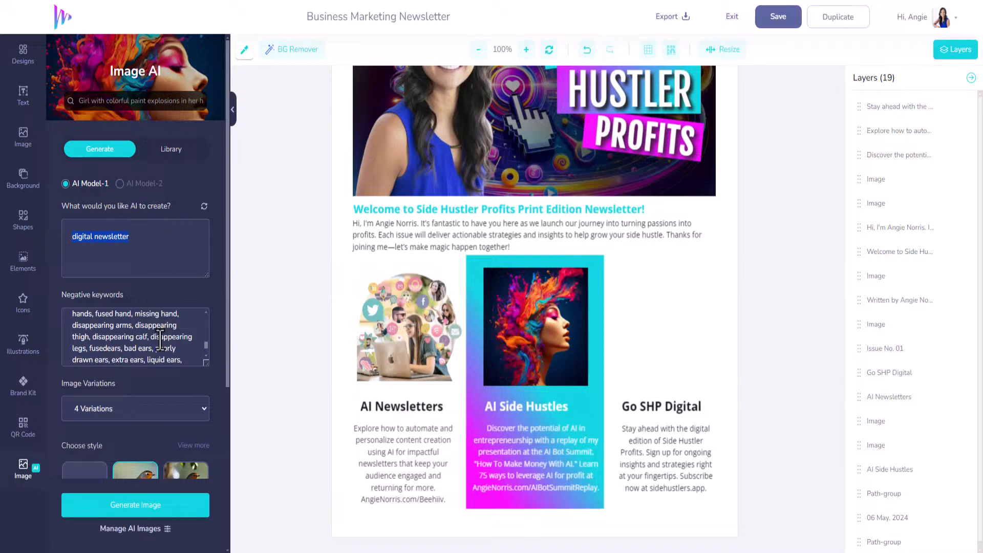
{"action": "scroll", "coordinate": [150, 348], "scroll_direction": "down", "scroll_amount": 2}
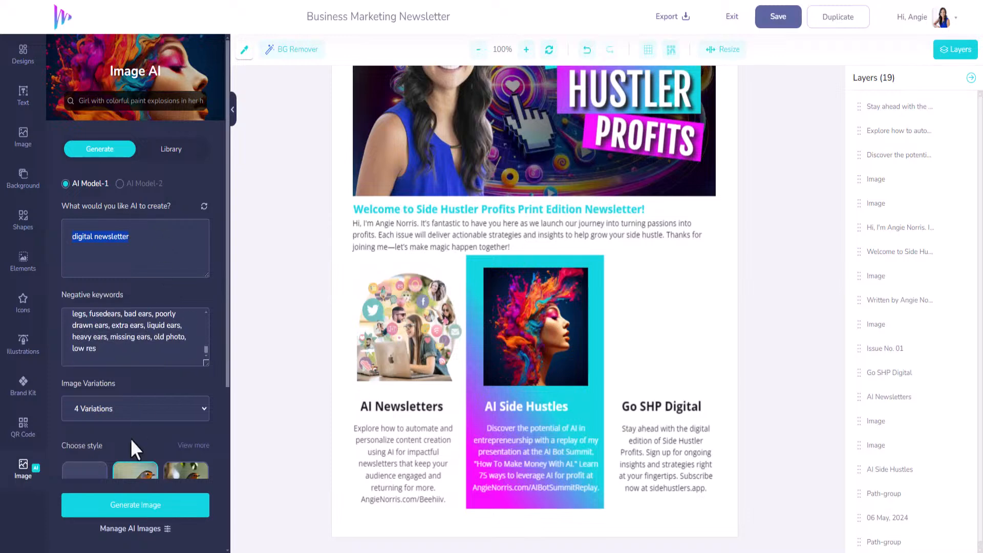
{"action": "scroll", "coordinate": [132, 431], "scroll_direction": "down", "scroll_amount": 4}
{"action": "scroll", "coordinate": [118, 251], "scroll_direction": "up", "scroll_amount": 4}
{"action": "left_click", "coordinate": [182, 152]}
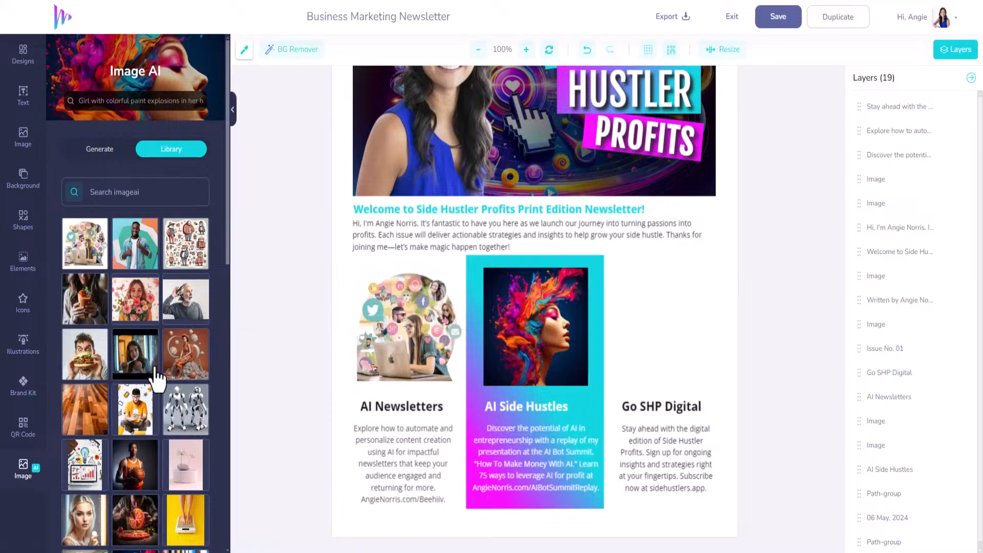
{"action": "scroll", "coordinate": [136, 425], "scroll_direction": "down", "scroll_amount": 3}
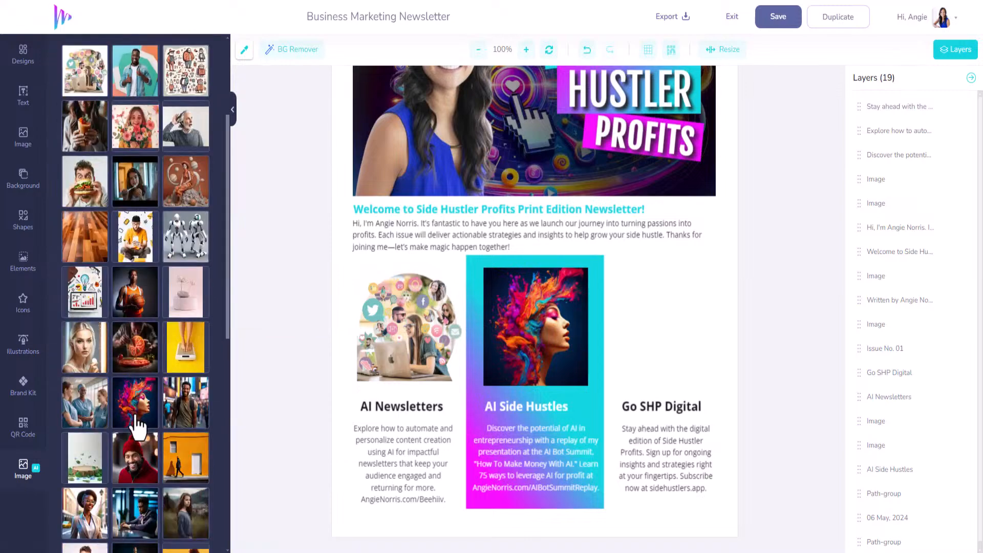
{"action": "scroll", "coordinate": [136, 425], "scroll_direction": "down", "scroll_amount": 1}
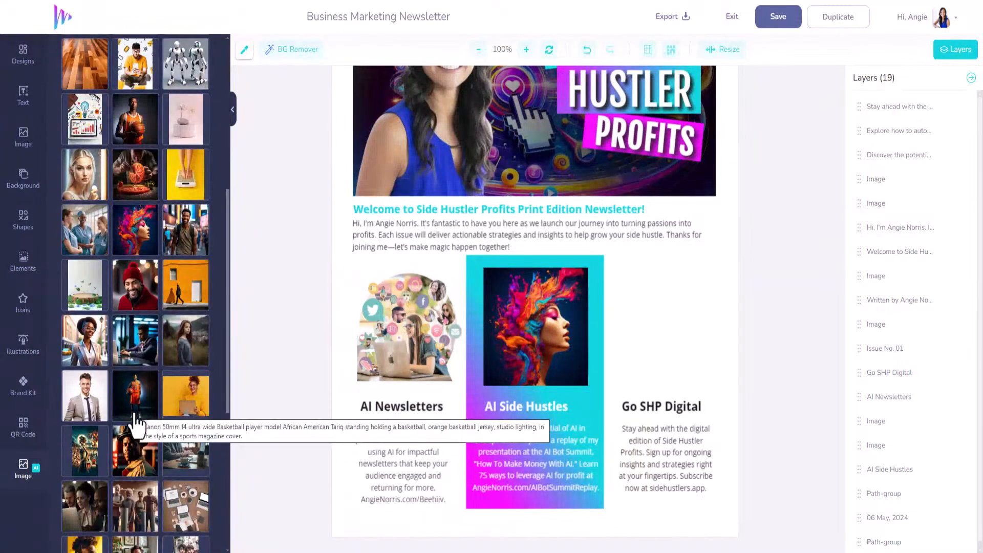
{"action": "scroll", "coordinate": [136, 425], "scroll_direction": "up", "scroll_amount": 4}
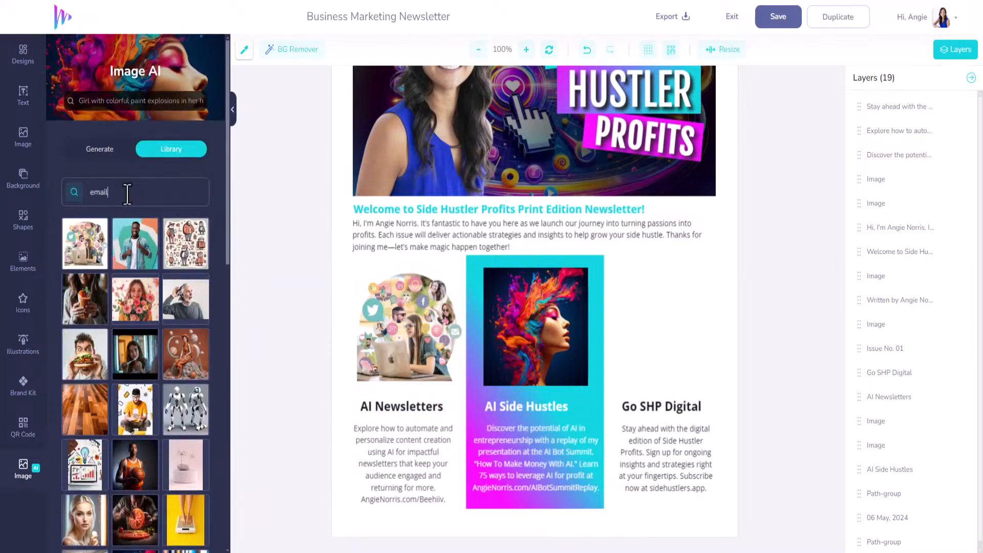
{"action": "key", "text": "Return"}
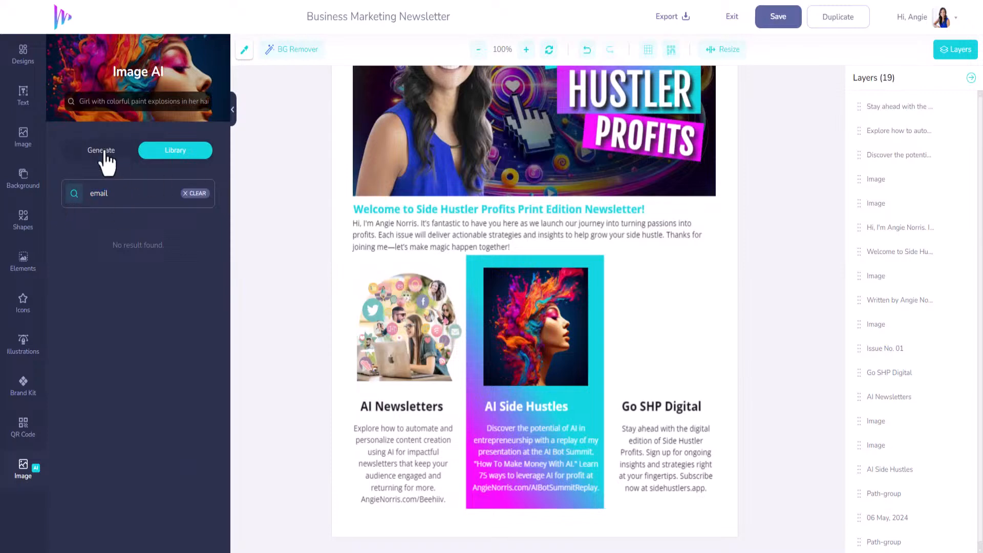
Change the AI image prompt to "opening an email newsletter" and generate new variations
{"action": "left_click", "coordinate": [103, 152]}
{"action": "left_click_drag", "start_coordinate": [93, 236], "coordinate": [76, 237]}
{"action": "type", "text": "email newsletter"}
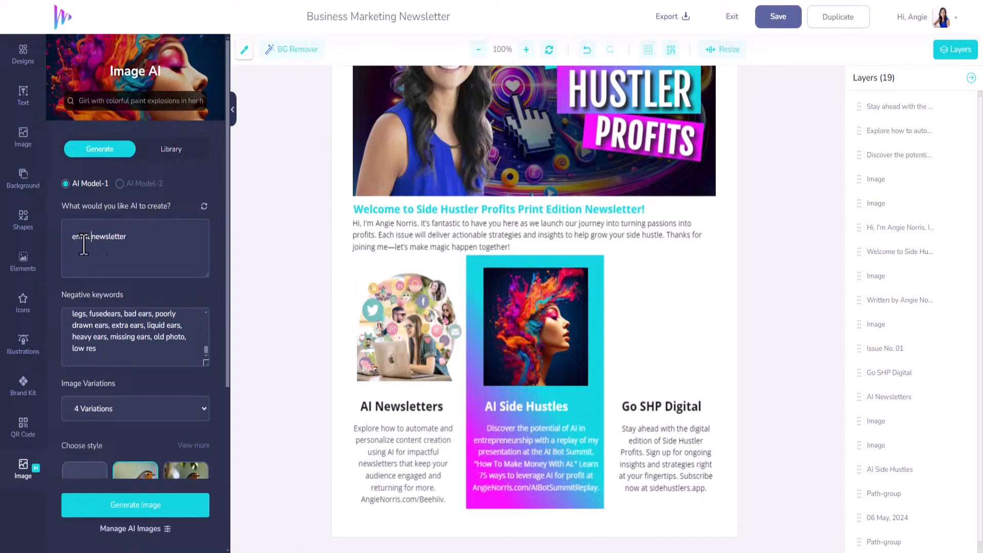
{"action": "left_click", "coordinate": [71, 237]}
{"action": "type", "text": "opening an"}
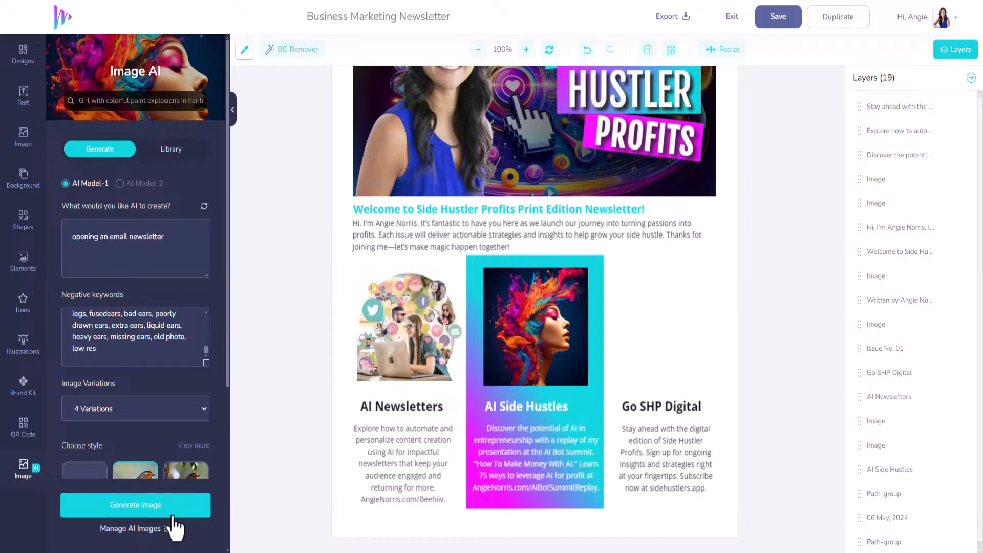
{"action": "left_click", "coordinate": [155, 509]}
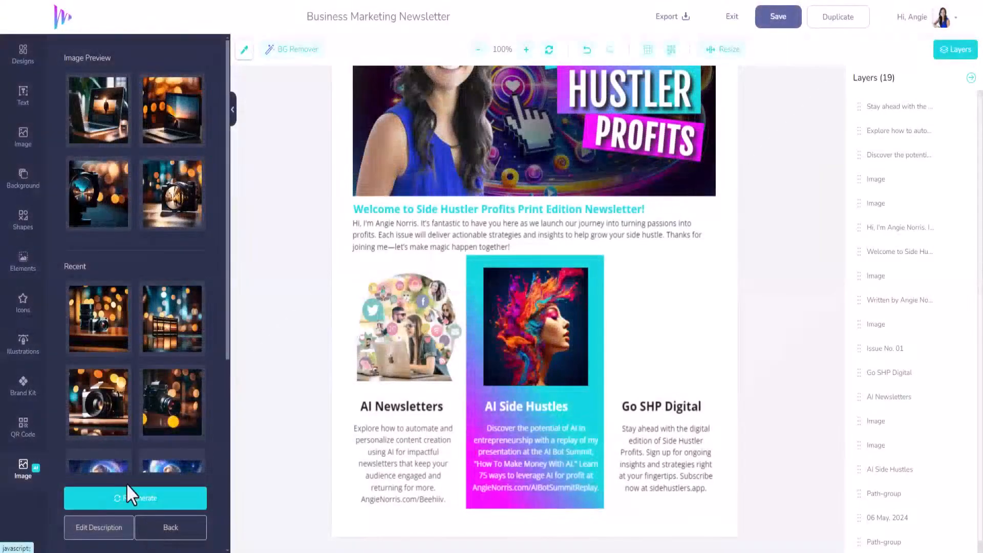
Try the generated open-laptop photo, scaled down above the Go SHP Digital heading, and delete it
{"action": "left_click", "coordinate": [109, 133]}
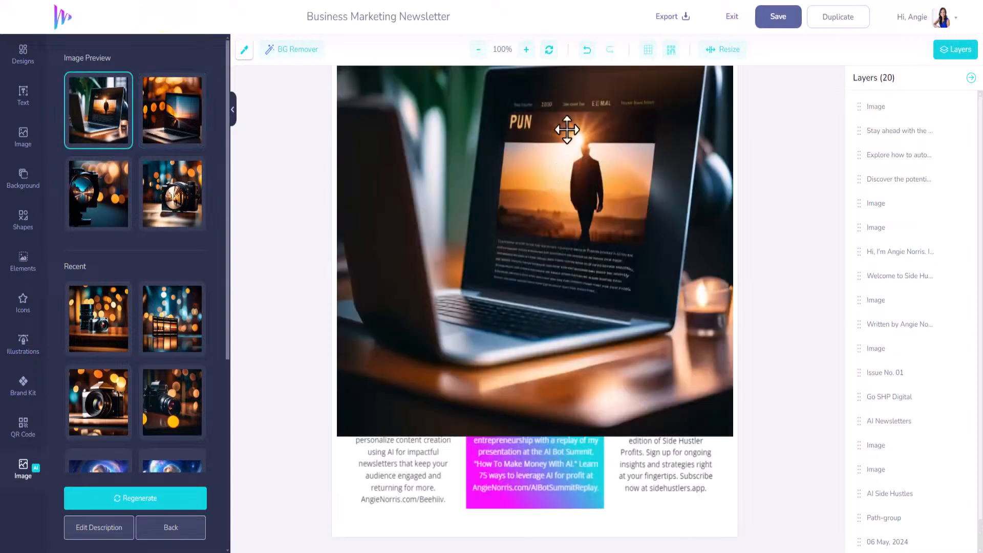
{"action": "left_click_drag", "start_coordinate": [531, 191], "coordinate": [527, 333]}
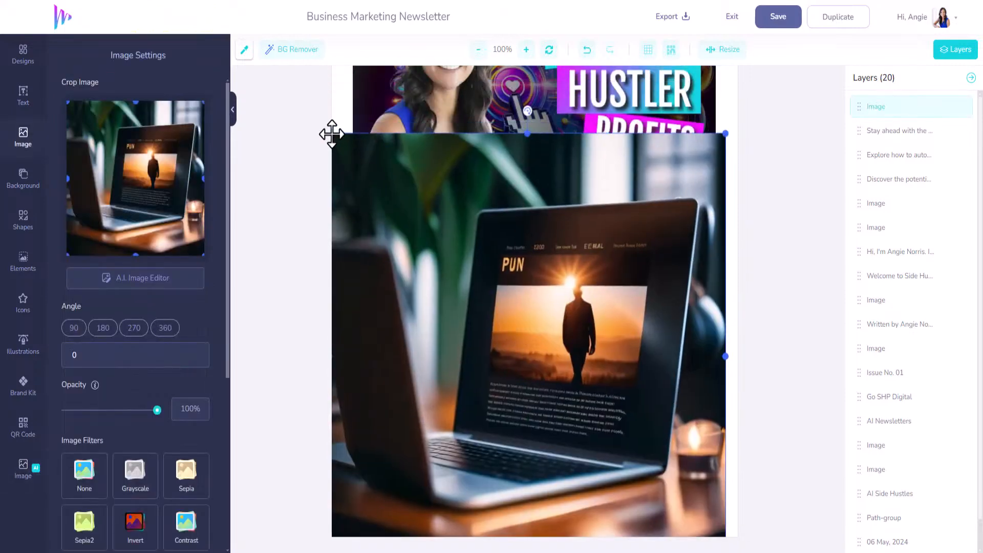
{"action": "left_click_drag", "start_coordinate": [328, 132], "coordinate": [577, 412]}
{"action": "left_click_drag", "start_coordinate": [664, 440], "coordinate": [664, 281]}
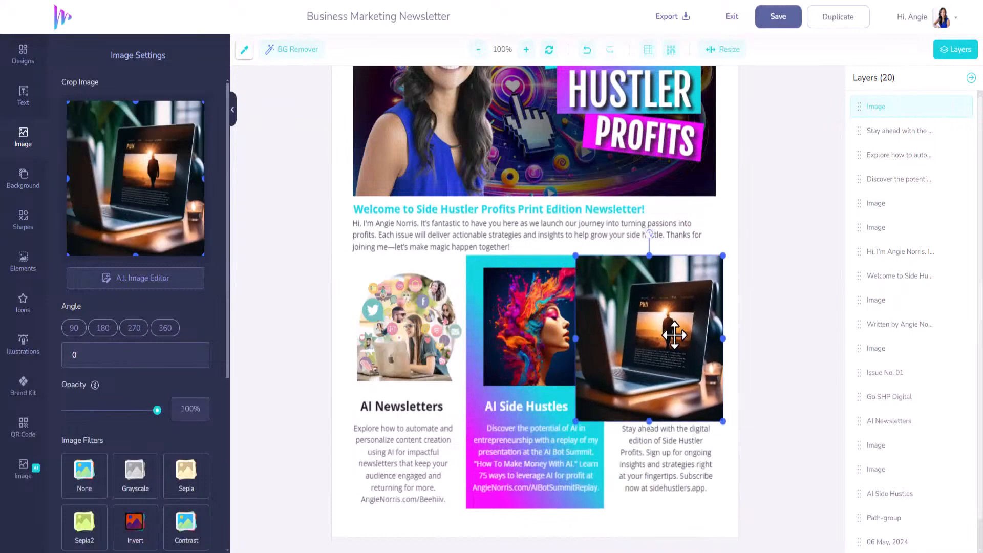
{"action": "key", "text": "Delete"}
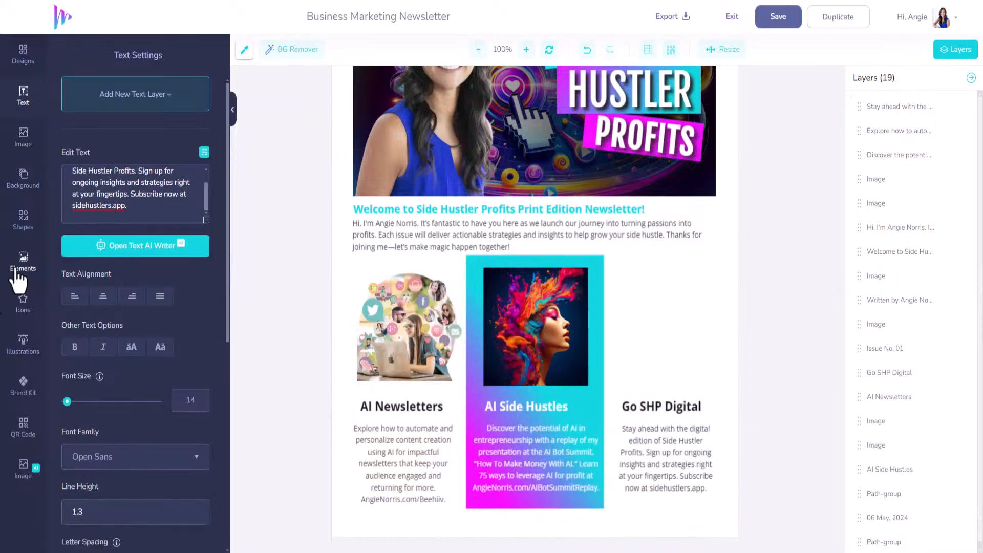
Insert the blue laptop "Grow Your Business!" mockup from the saved Devices designs into the newsletter
{"action": "left_click", "coordinate": [25, 56]}
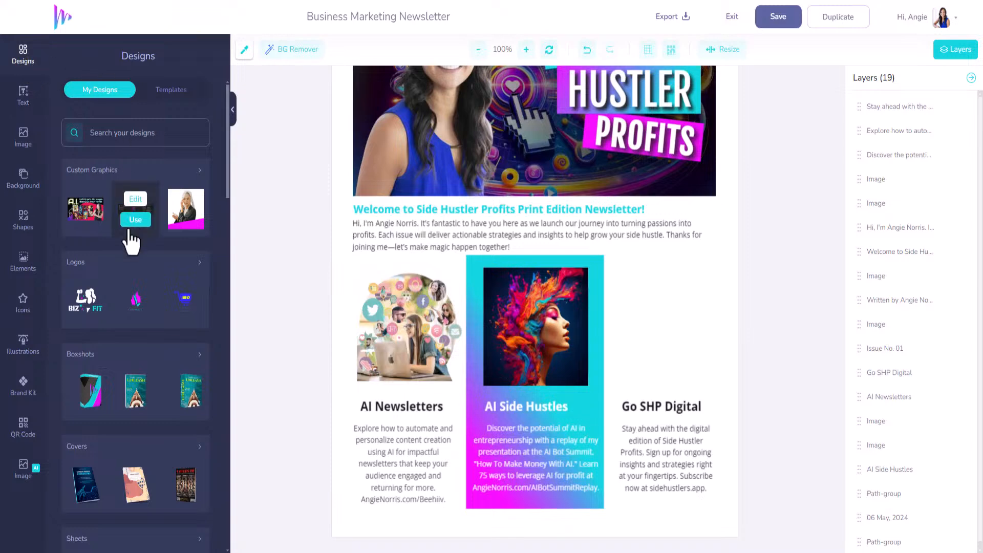
{"action": "scroll", "coordinate": [107, 344], "scroll_direction": "down", "scroll_amount": 6}
{"action": "scroll", "coordinate": [106, 354], "scroll_direction": "down", "scroll_amount": 3}
{"action": "mouse_move", "coordinate": [108, 295]}
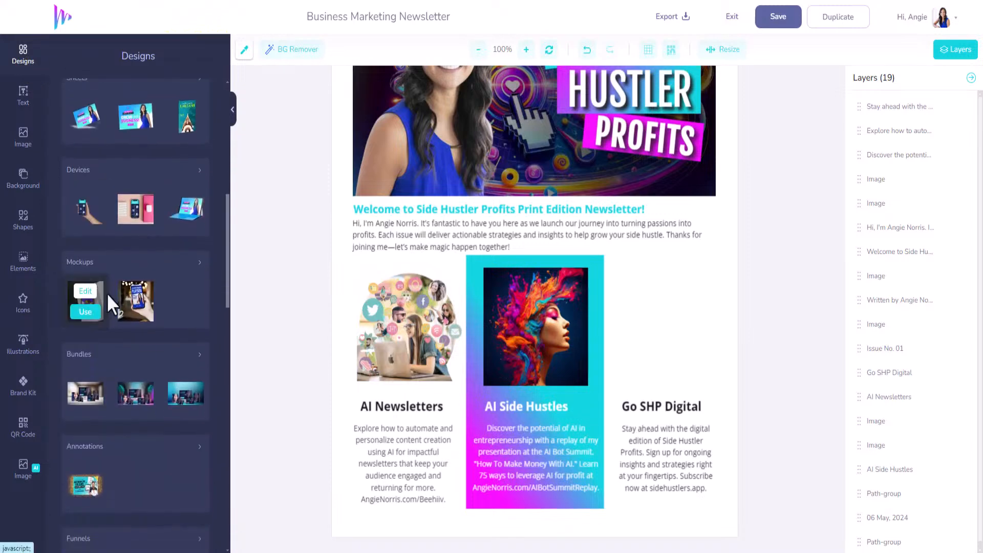
{"action": "left_click", "coordinate": [195, 170]}
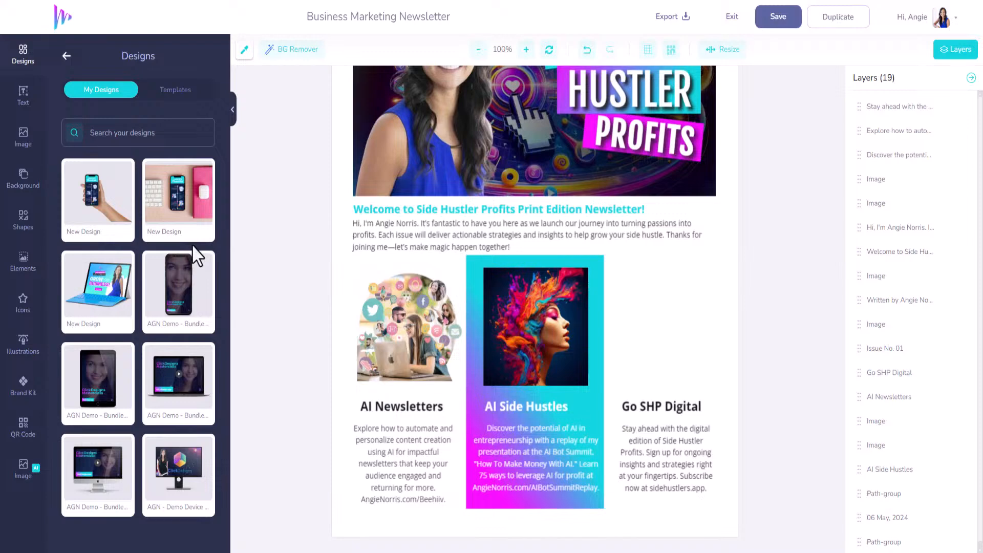
{"action": "mouse_move", "coordinate": [105, 295]}
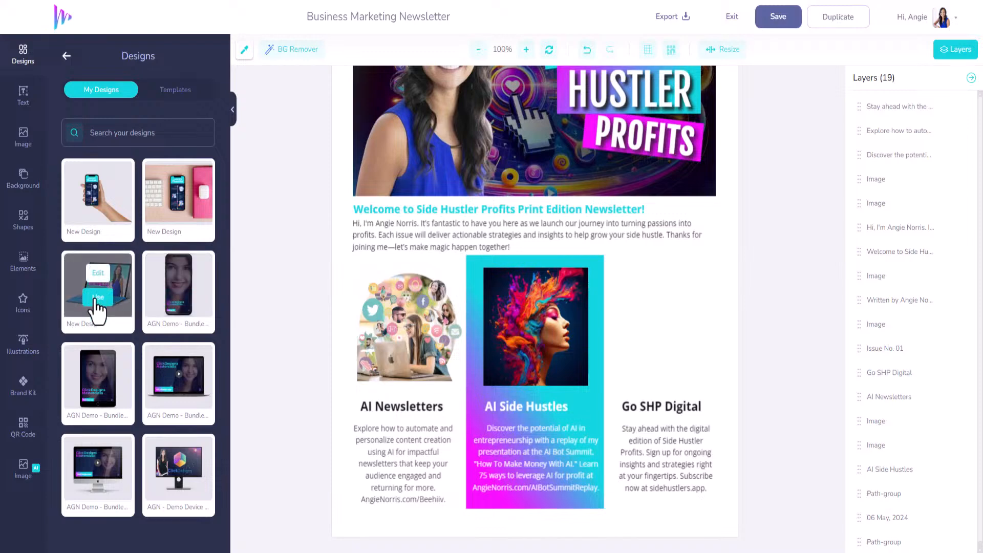
{"action": "left_click", "coordinate": [98, 298]}
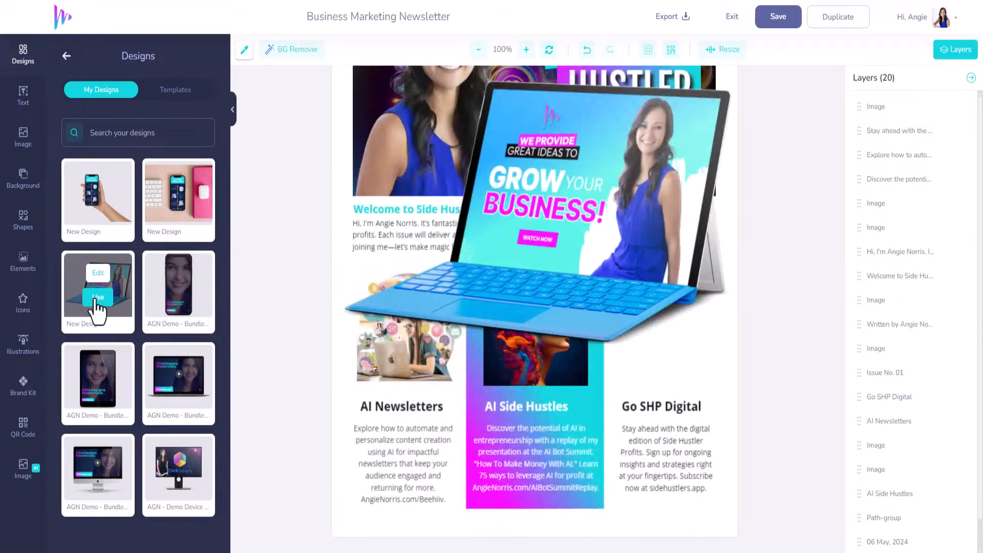
Scale the laptop mockup down to its column's width and place it above the Go SHP Digital heading
{"action": "left_click", "coordinate": [472, 233]}
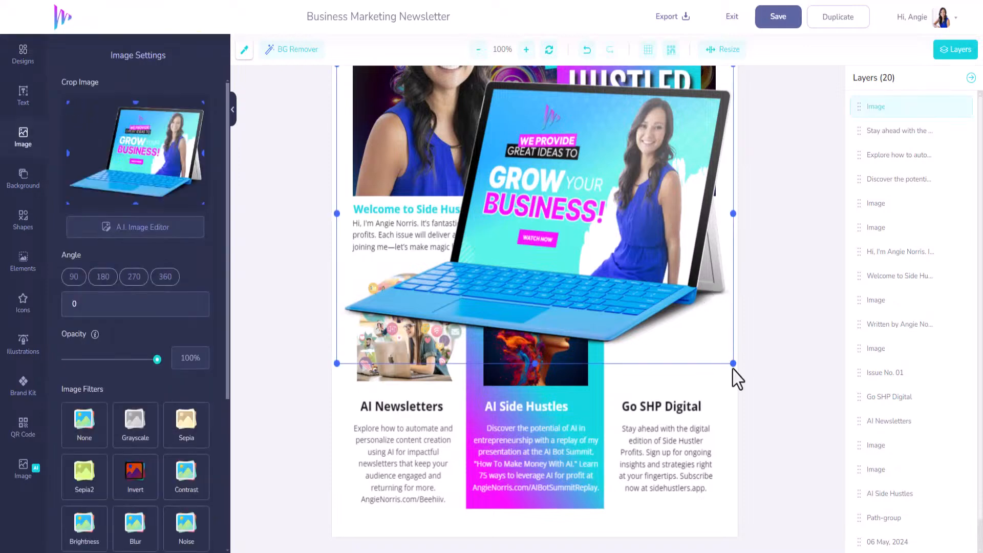
{"action": "left_click_drag", "start_coordinate": [733, 363], "coordinate": [479, 171]}
{"action": "left_click_drag", "start_coordinate": [428, 124], "coordinate": [687, 328]}
{"action": "left_click_drag", "start_coordinate": [681, 336], "coordinate": [674, 331]}
{"action": "left_click_drag", "start_coordinate": [598, 380], "coordinate": [655, 348]}
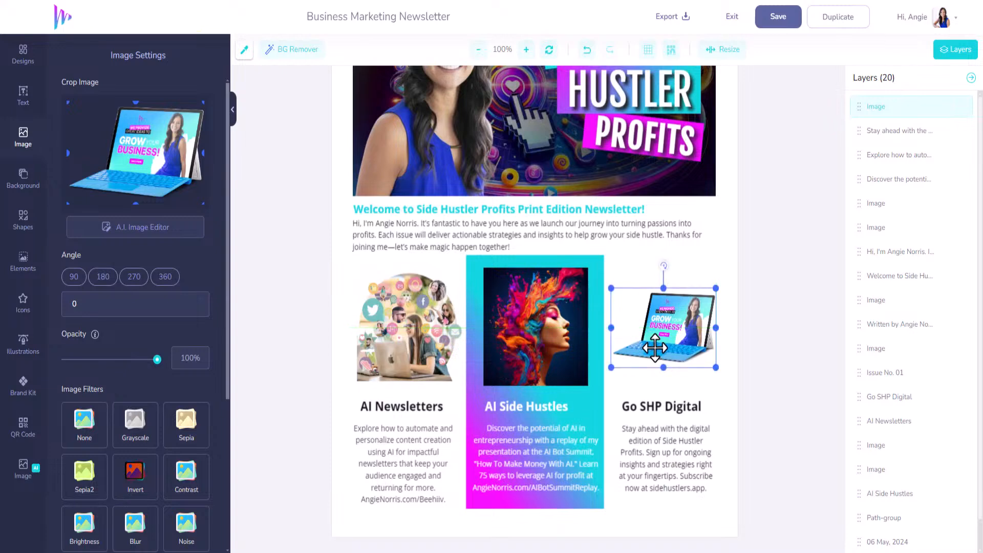
Recolour the Go SHP Digital and AI Newsletters headings with the brand kit's cyan
{"action": "left_click", "coordinate": [662, 407]}
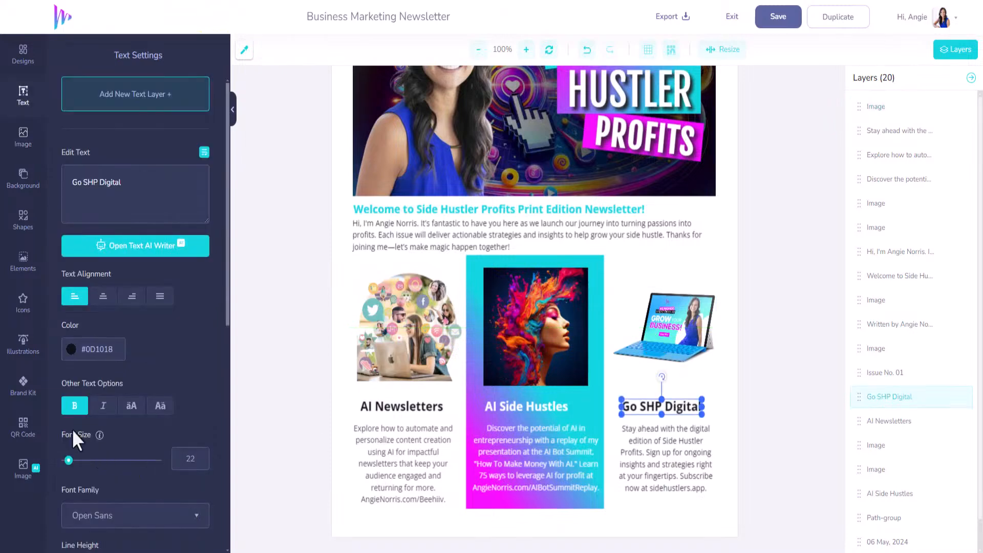
{"action": "left_click", "coordinate": [23, 386]}
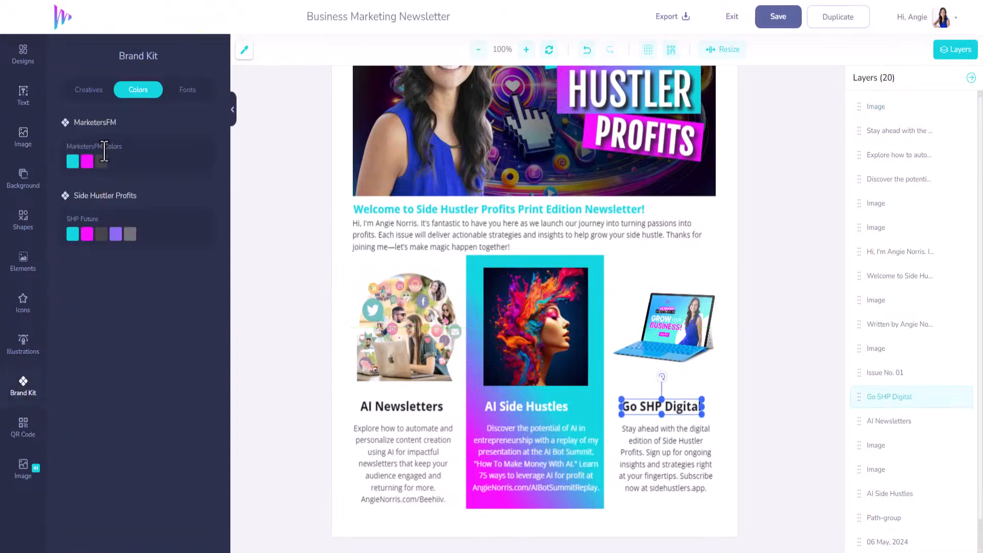
{"action": "left_click", "coordinate": [72, 162]}
{"action": "left_click", "coordinate": [429, 407]}
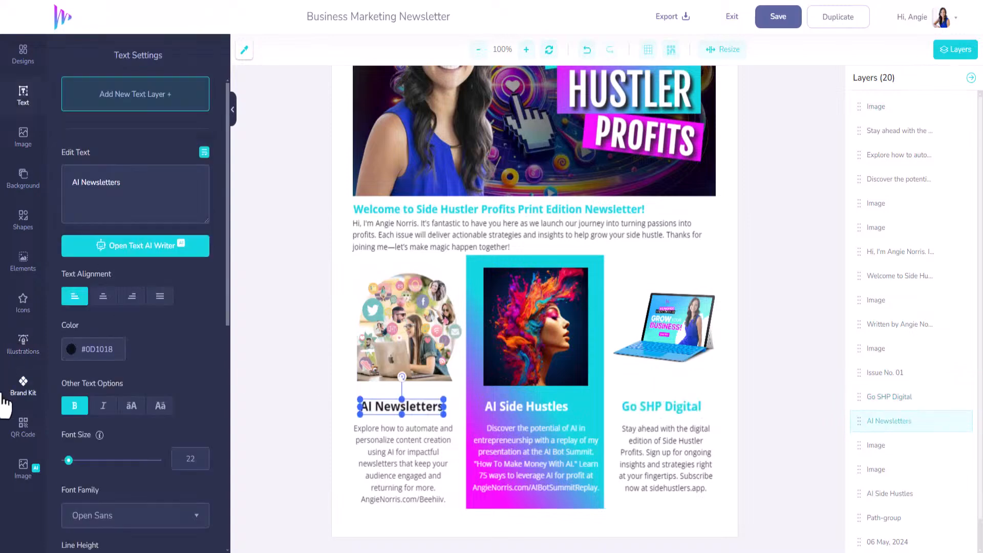
{"action": "left_click", "coordinate": [23, 388]}
{"action": "left_click", "coordinate": [72, 234]}
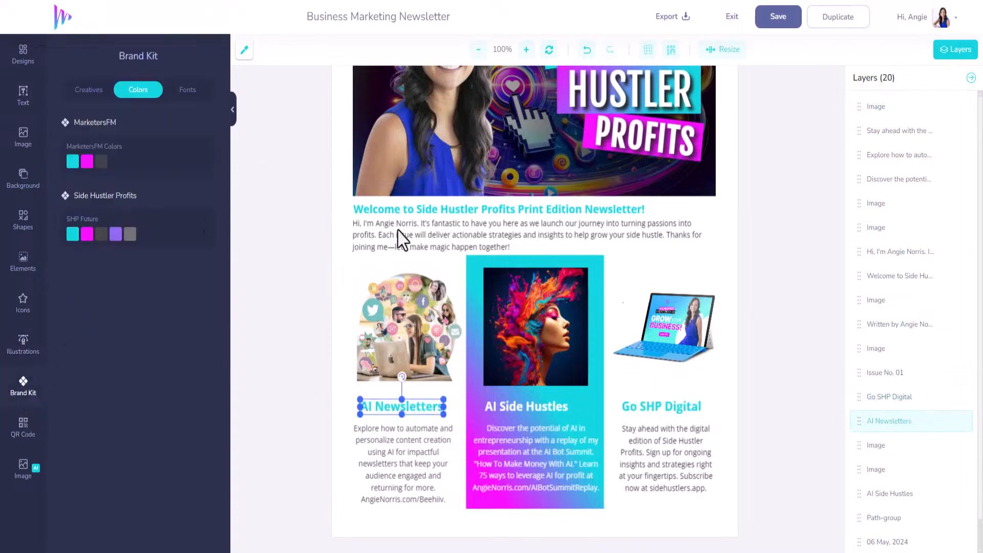
Nudge the Go SHP Digital heading slightly right to centre it under the laptop mockup, and save the newsletter
{"action": "left_click", "coordinate": [666, 405]}
{"action": "left_click_drag", "start_coordinate": [666, 402], "coordinate": [668, 403]}
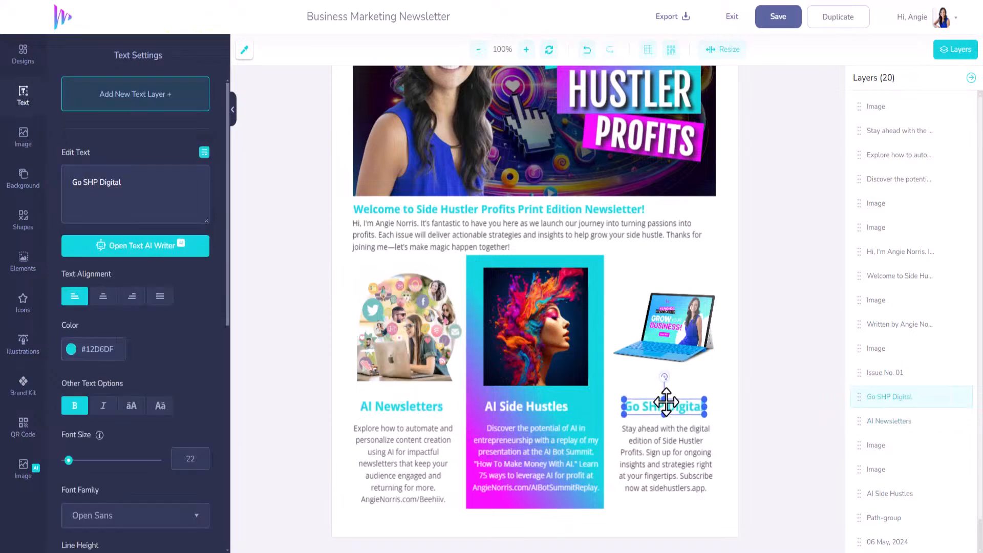
{"action": "left_click", "coordinate": [778, 17]}
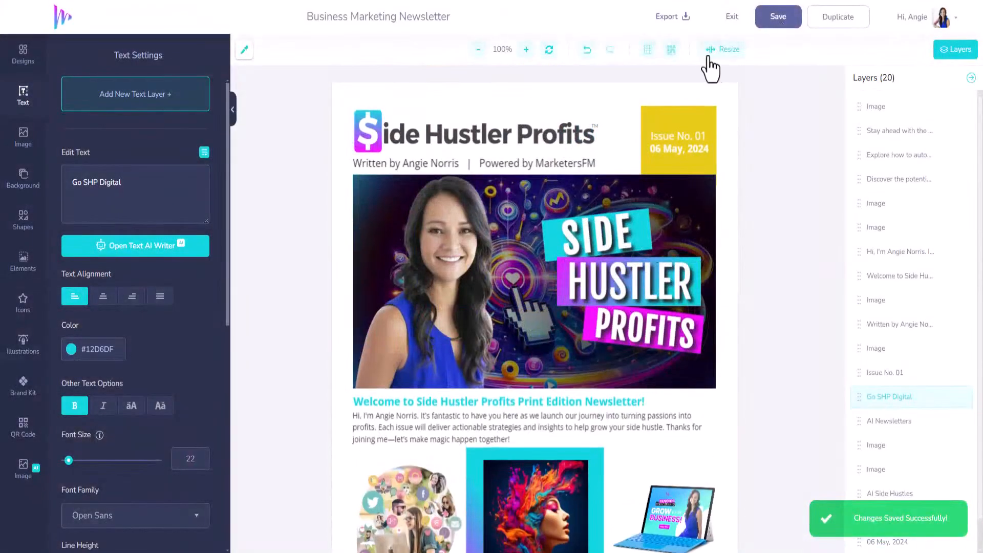
Recolour the yellow issue-and-date box with the MarketersFM brand kit's cyan, and save the newsletter
{"action": "left_click", "coordinate": [698, 110]}
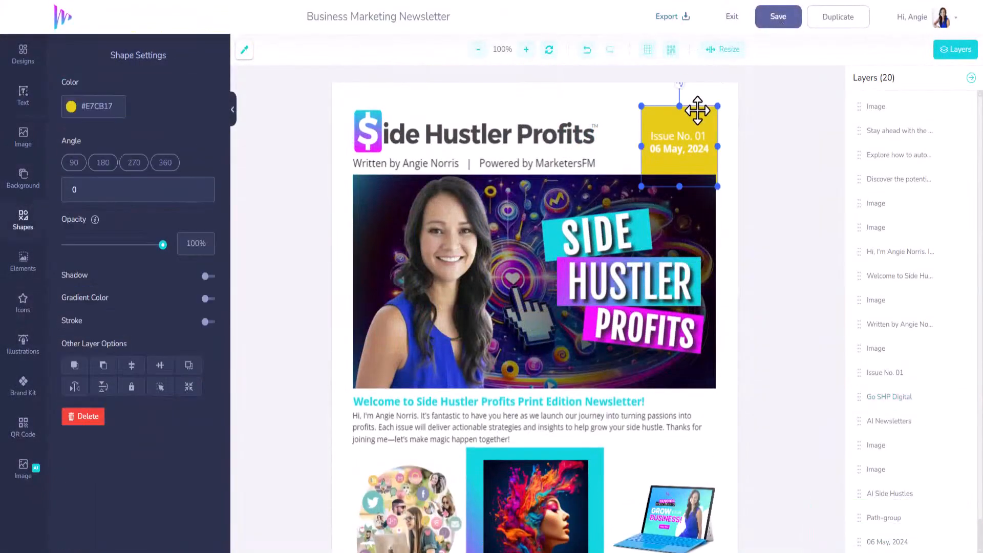
{"action": "left_click", "coordinate": [23, 385]}
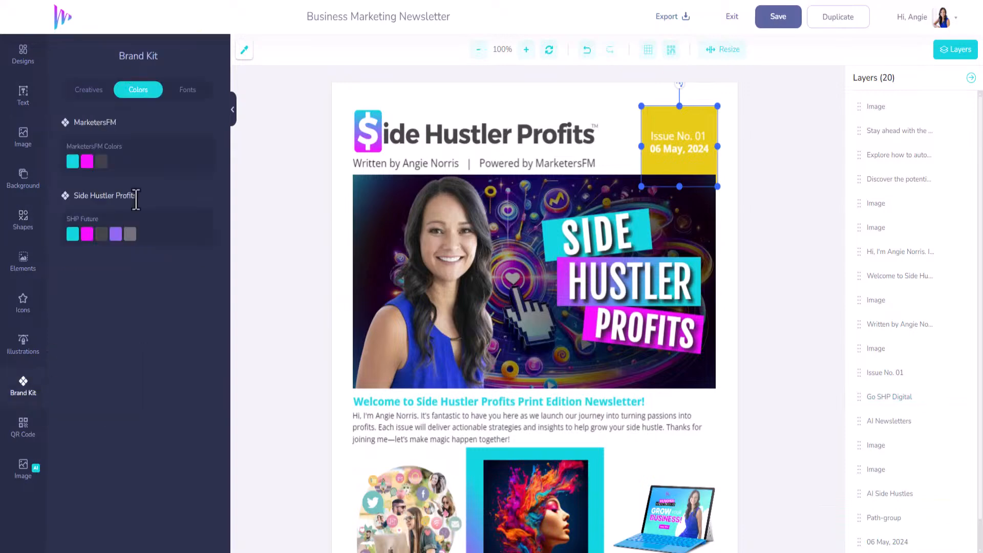
{"action": "left_click", "coordinate": [72, 162]}
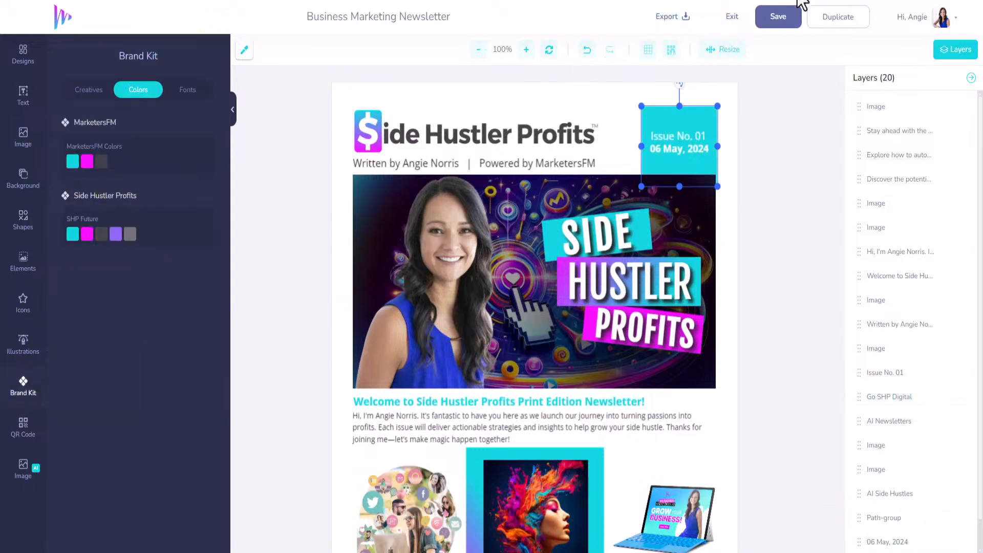
{"action": "left_click", "coordinate": [783, 20]}
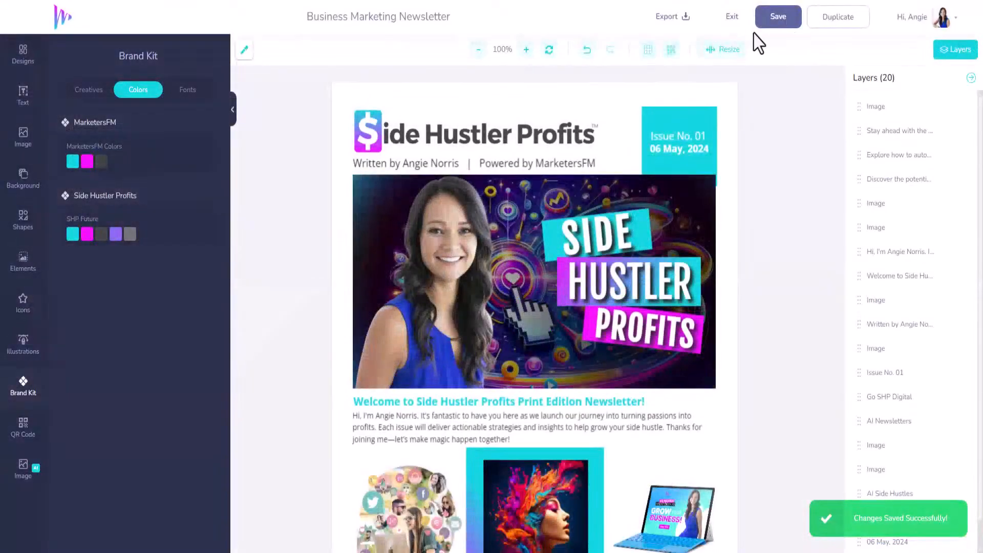
Export the newsletter as a 300 DPI PDF without a watermark
{"action": "left_click", "coordinate": [685, 19]}
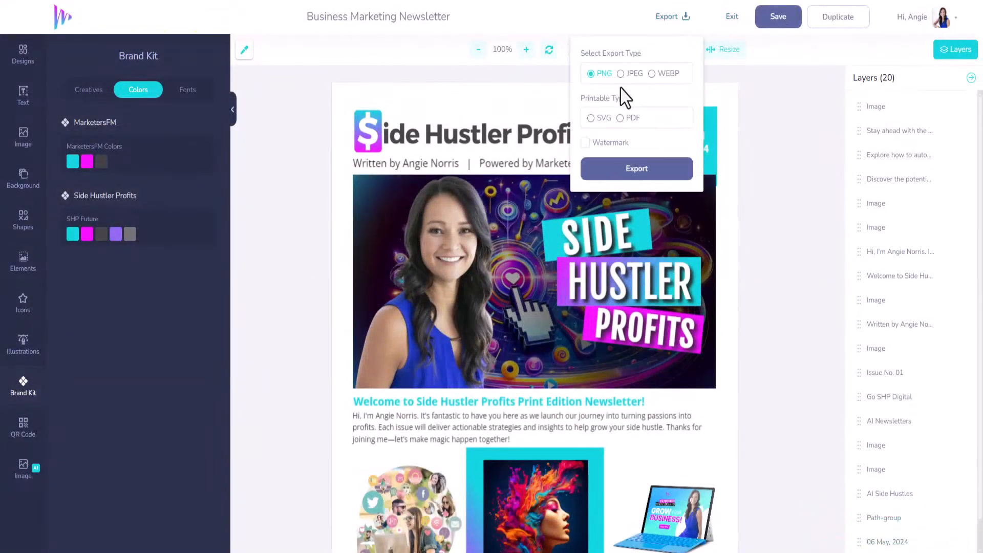
{"action": "left_click", "coordinate": [621, 119]}
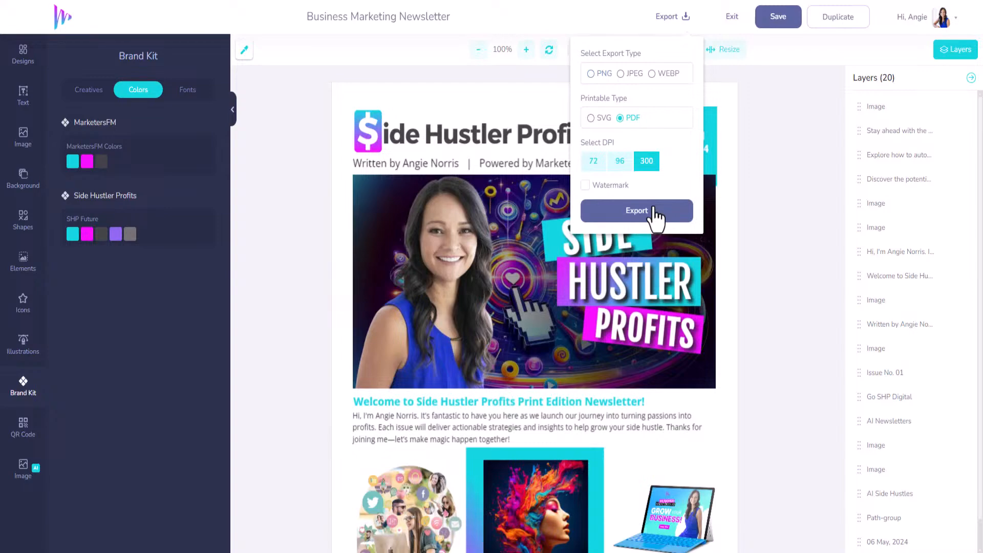
{"action": "left_click", "coordinate": [654, 211]}
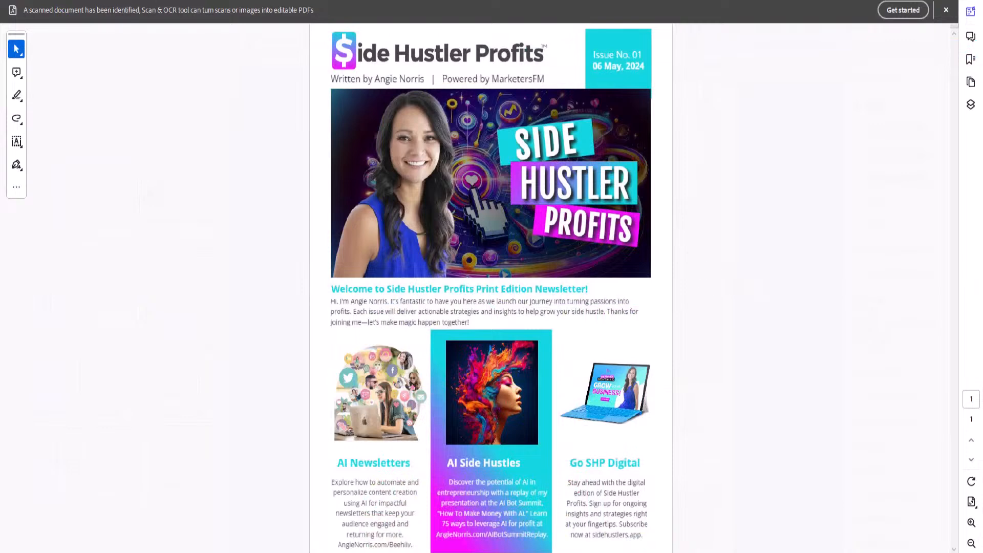
Print the exported newsletter PDF from Adobe Acrobat, using the ET-2800 Series(Network) printer
{"action": "left_click", "coordinate": [21, 0]}
{"action": "left_click", "coordinate": [20, 0]}
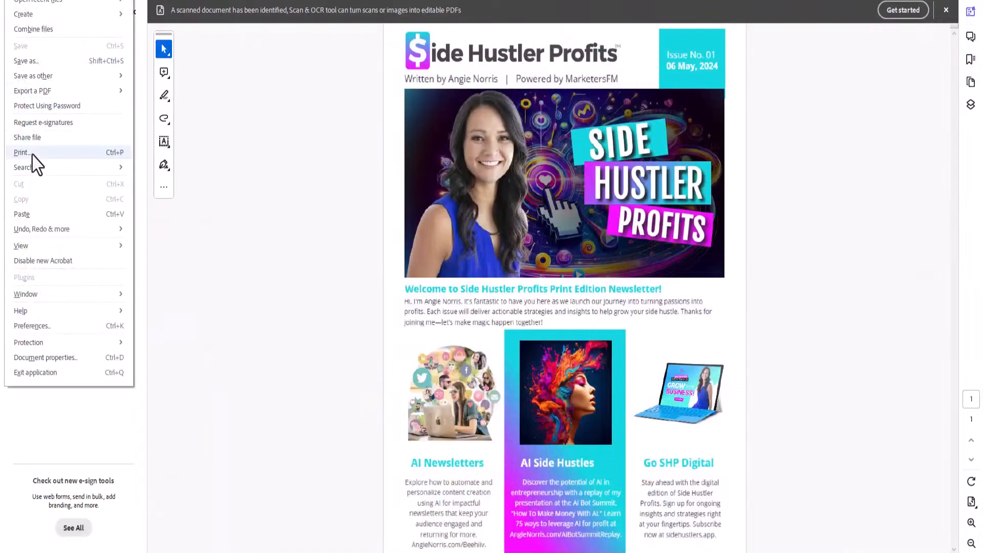
{"action": "key", "text": "Escape"}
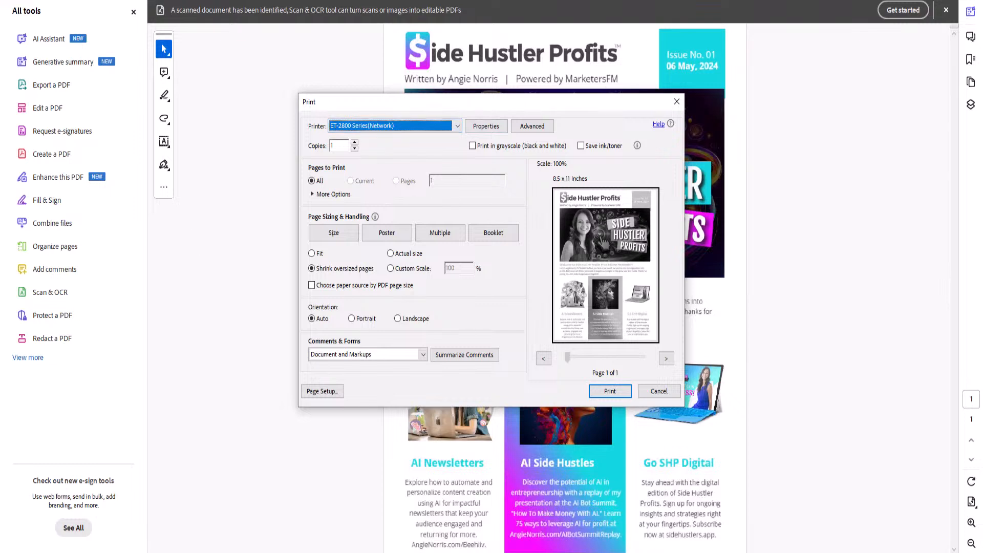
{"action": "left_click", "coordinate": [621, 391]}
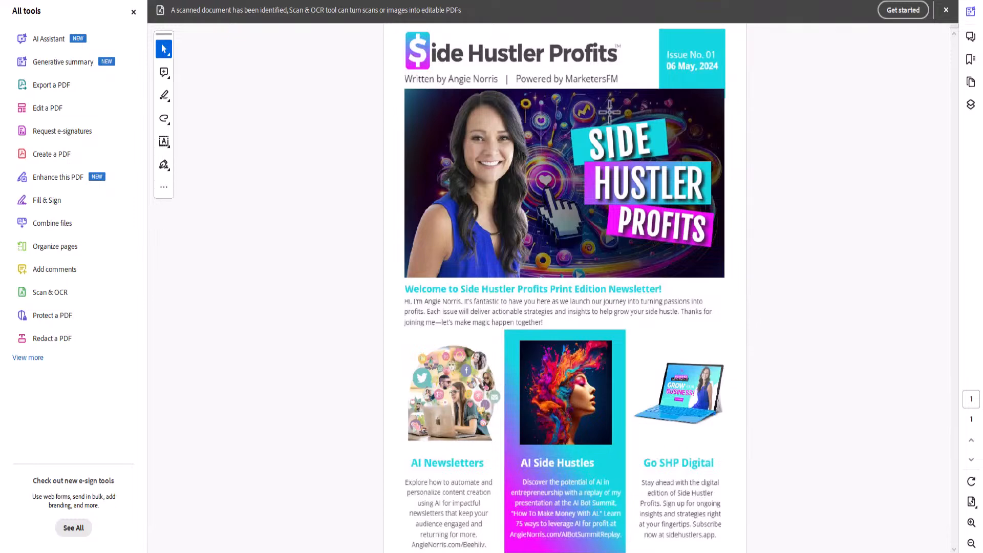
Return to the newsletter in the design editor, dismiss the export options and save the design again
{"action": "mouse_move", "coordinate": [459, 119]}
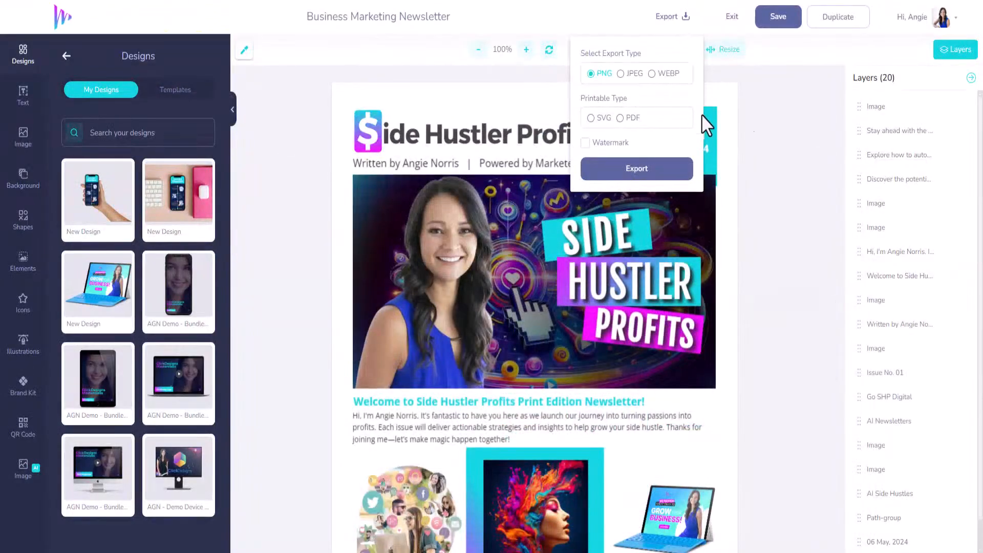
{"action": "left_click", "coordinate": [786, 135]}
{"action": "scroll", "coordinate": [512, 420], "scroll_direction": "down", "scroll_amount": 4}
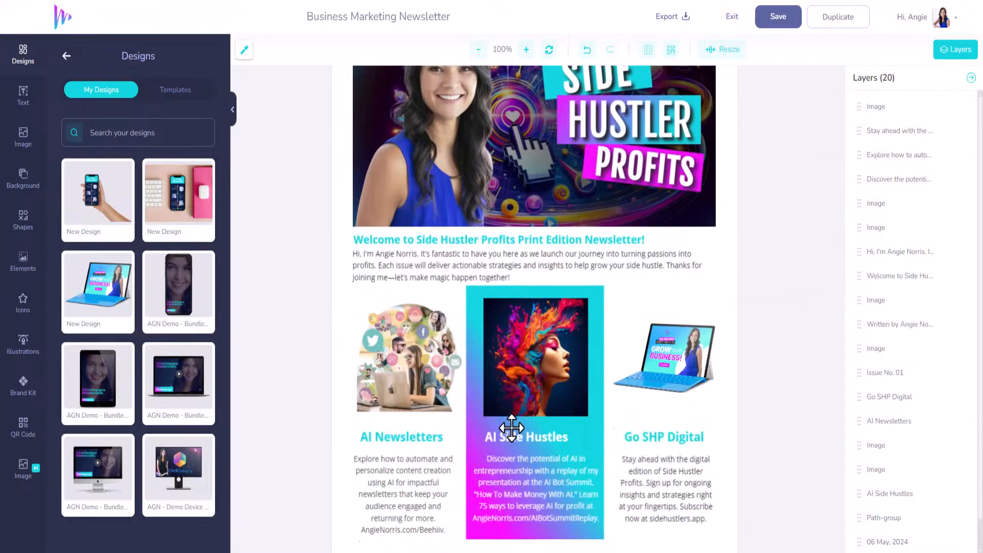
{"action": "scroll", "coordinate": [510, 402], "scroll_direction": "up", "scroll_amount": 4}
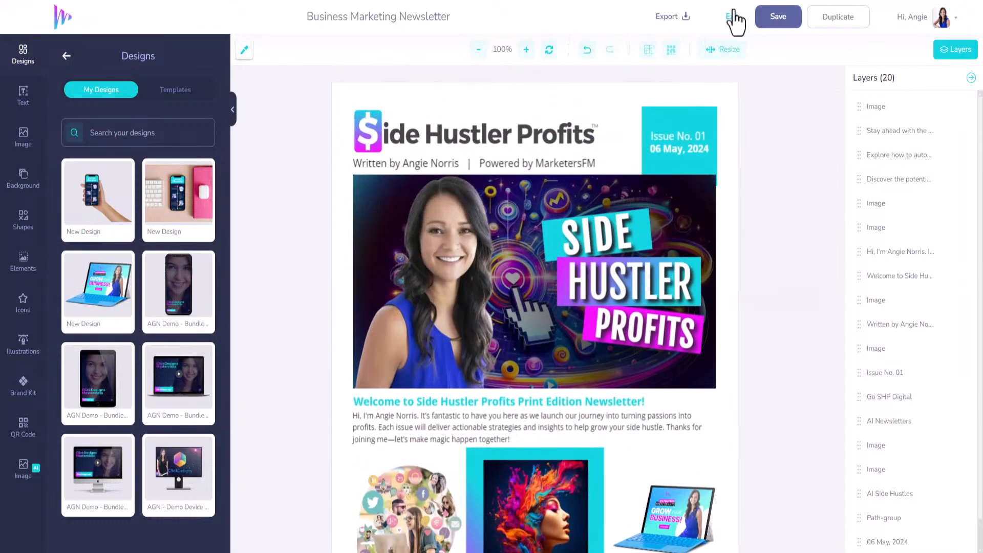
{"action": "left_click", "coordinate": [775, 30]}
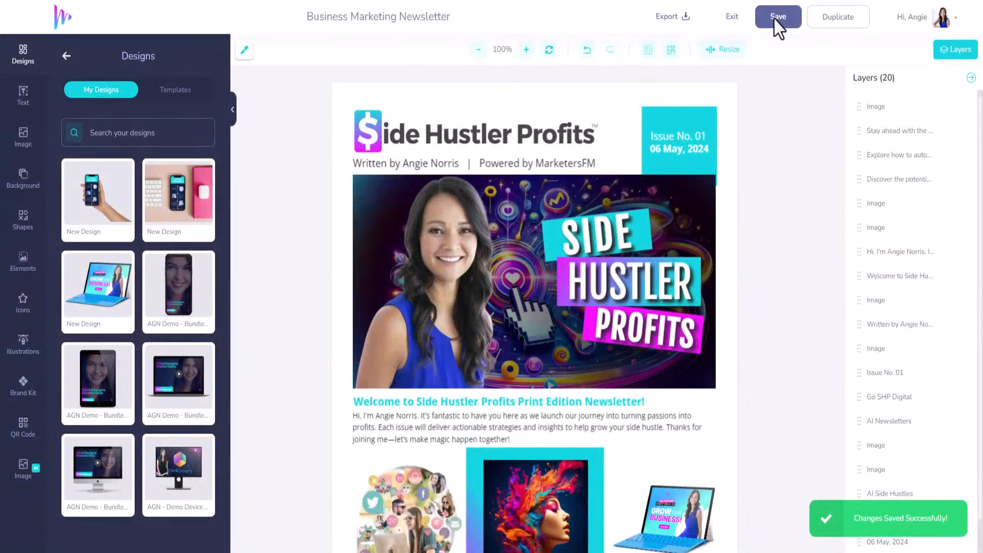
Look over the finished newsletter down to its three columns and exit the editor
{"action": "scroll", "coordinate": [509, 367], "scroll_direction": "down", "scroll_amount": 3}
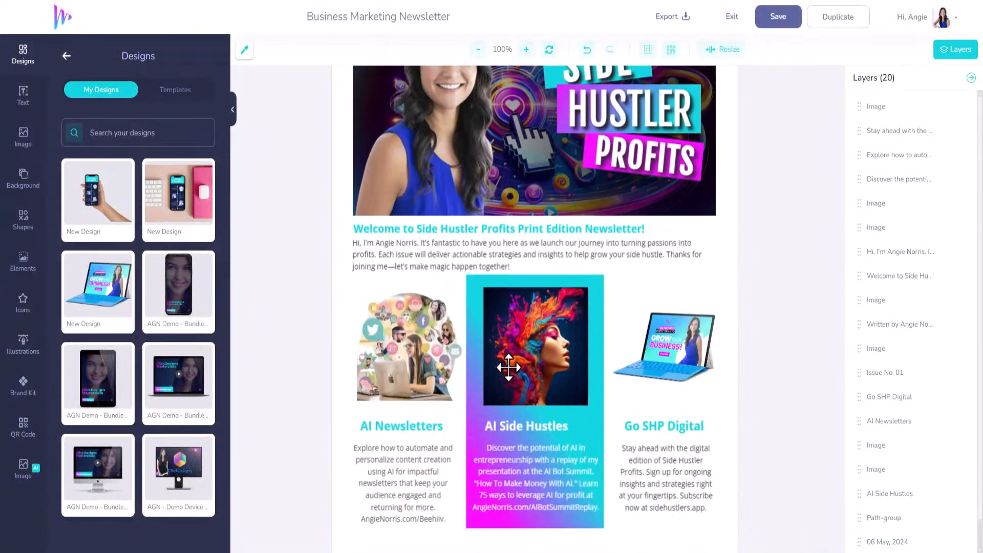
{"action": "scroll", "coordinate": [509, 434], "scroll_direction": "down", "scroll_amount": 1}
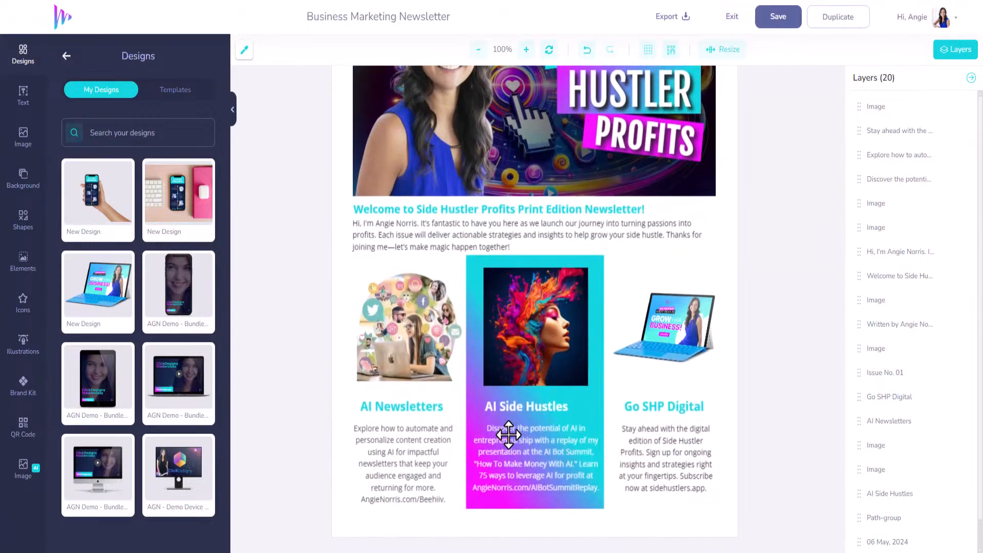
{"action": "scroll", "coordinate": [508, 436], "scroll_direction": "up", "scroll_amount": 4}
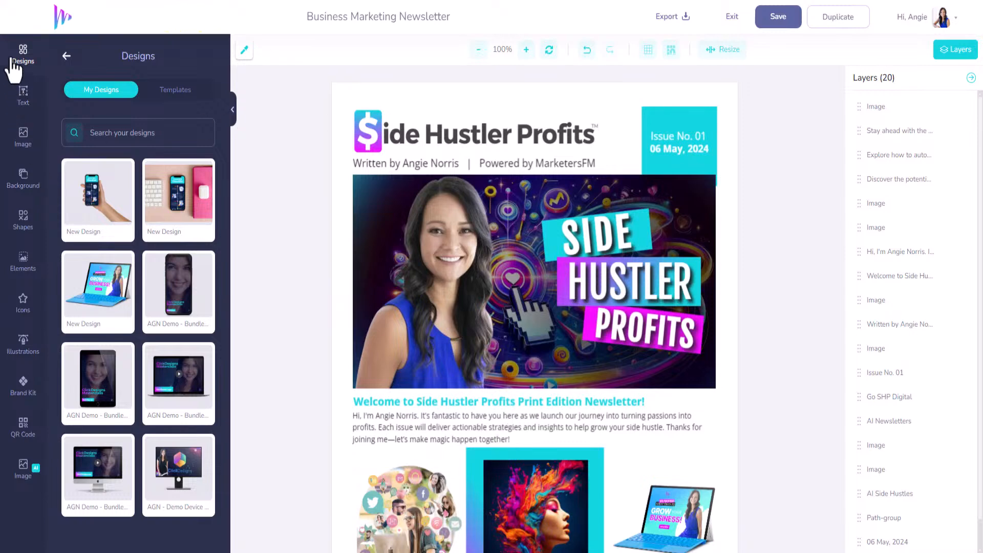
{"action": "left_click", "coordinate": [732, 17]}
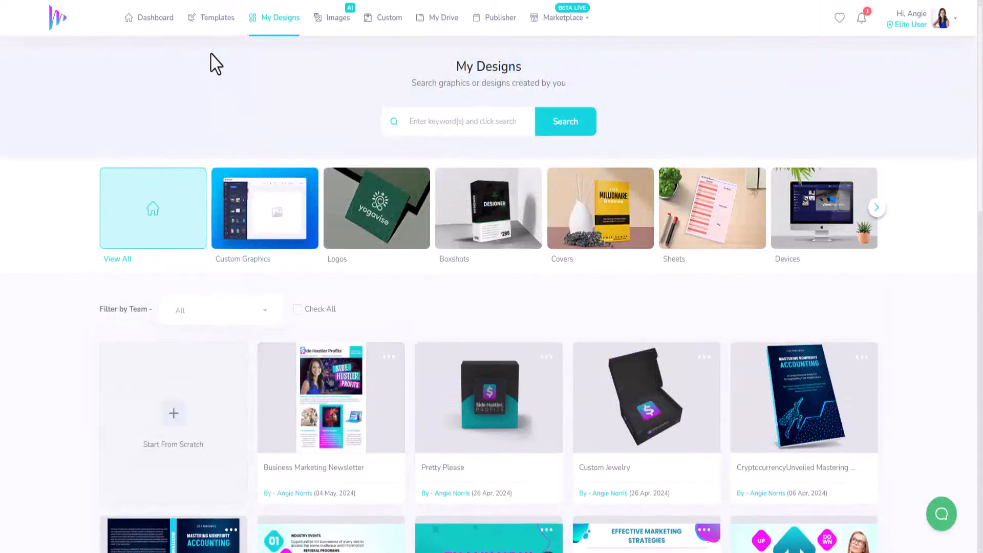
Open the Newsletters templates within the Prints category of the template library
{"action": "left_click", "coordinate": [213, 19]}
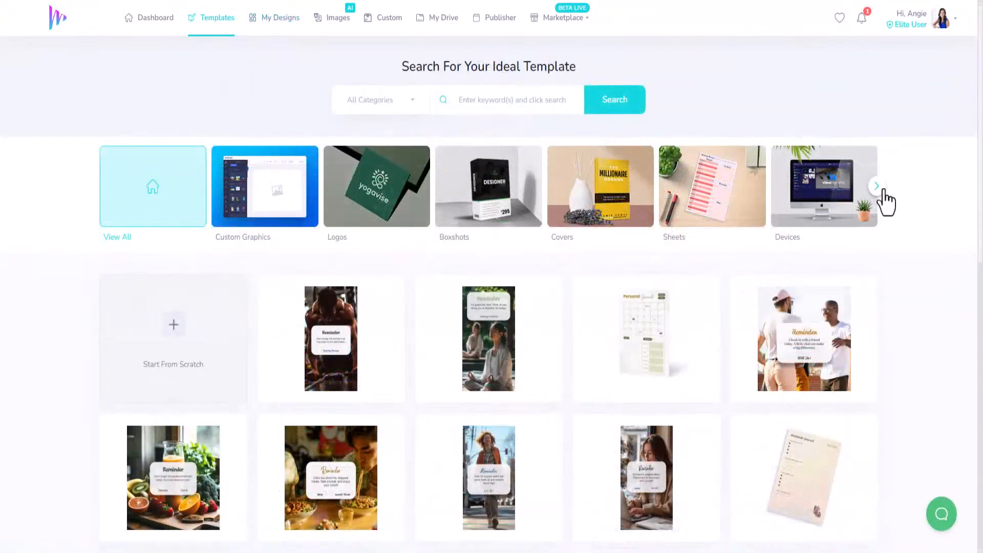
{"action": "left_click", "coordinate": [878, 186]}
{"action": "left_click", "coordinate": [878, 186]}
{"action": "left_click", "coordinate": [878, 186]}
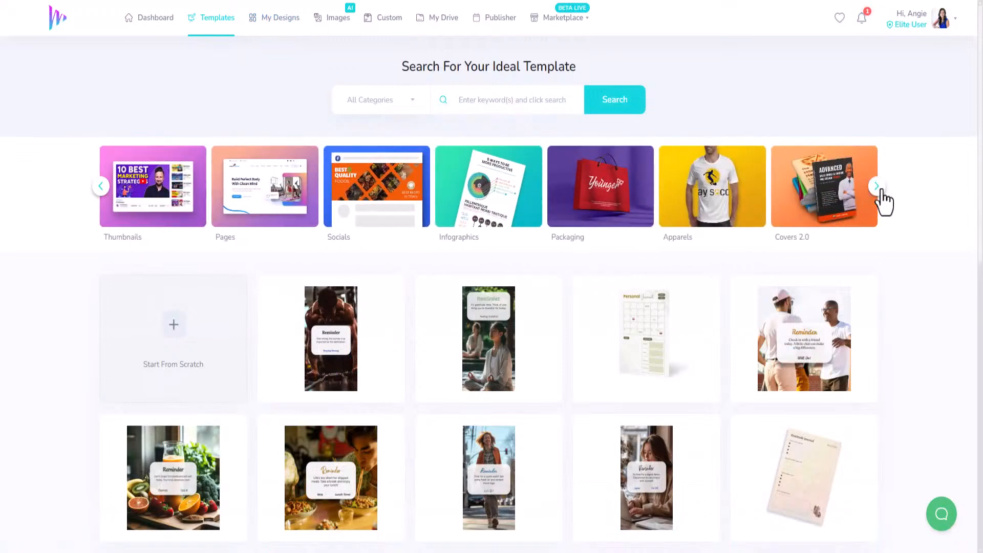
{"action": "left_click", "coordinate": [878, 186]}
{"action": "left_click", "coordinate": [724, 191]}
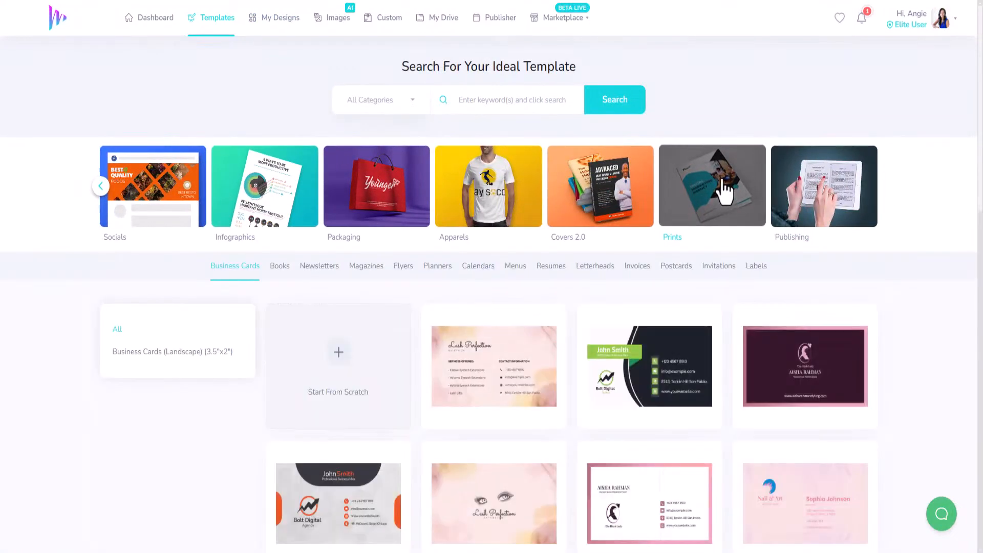
{"action": "left_click", "coordinate": [318, 268]}
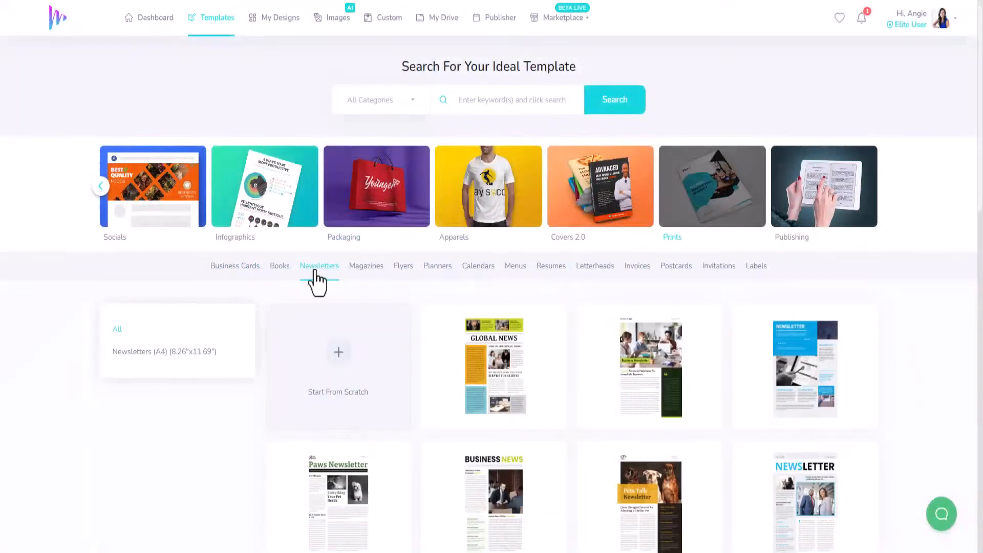
Browse the newsletter templates and preview the original yellow-accented Business Marketing template, closing the preview when done
{"action": "scroll", "coordinate": [296, 404], "scroll_direction": "down", "scroll_amount": 2}
{"action": "scroll", "coordinate": [293, 393], "scroll_direction": "down", "scroll_amount": 15}
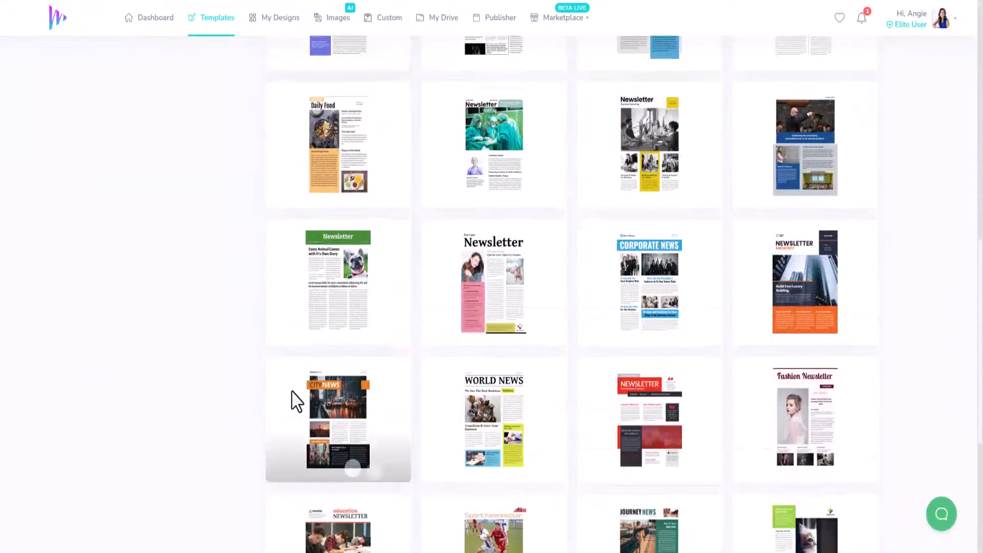
{"action": "scroll", "coordinate": [592, 408], "scroll_direction": "up", "scroll_amount": 17}
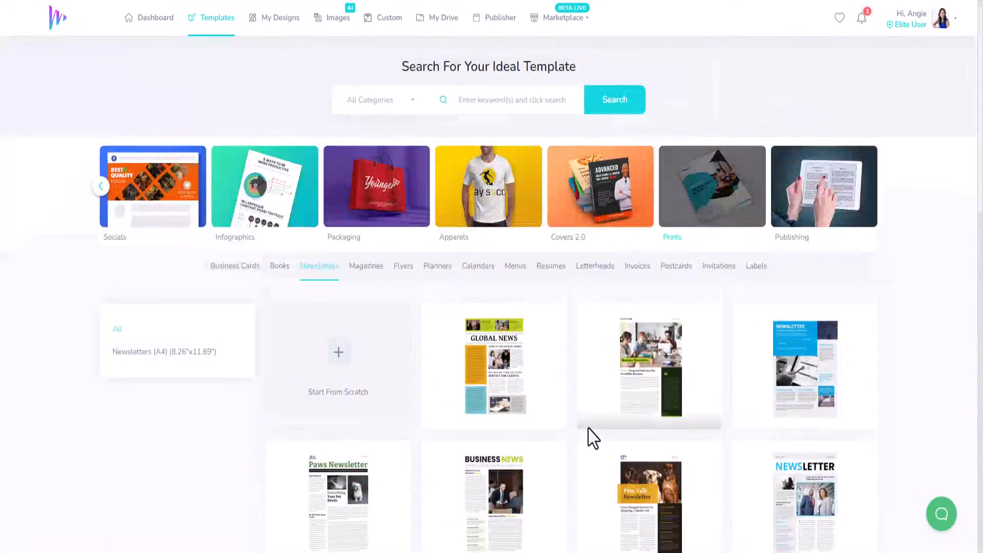
{"action": "scroll", "coordinate": [589, 438], "scroll_direction": "down", "scroll_amount": 7}
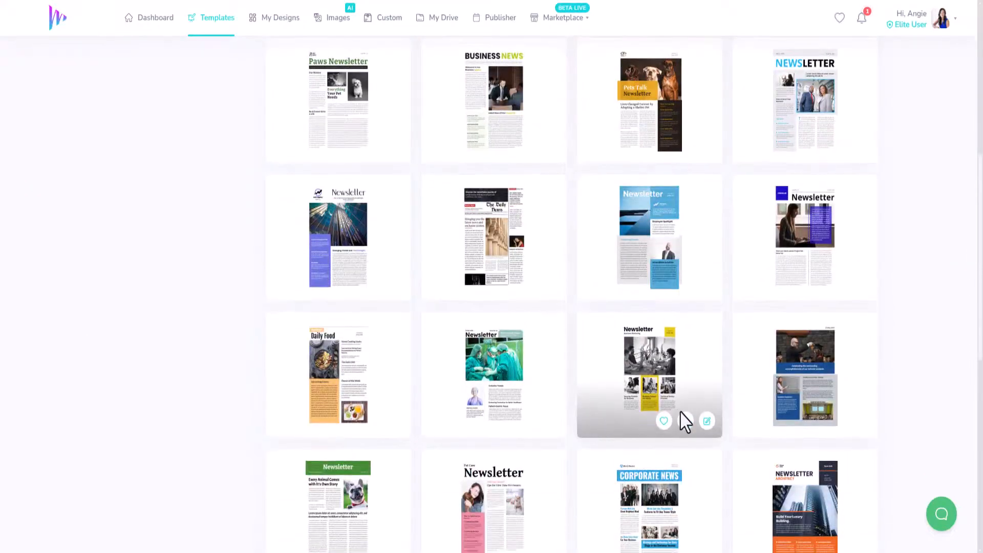
{"action": "left_click", "coordinate": [686, 424]}
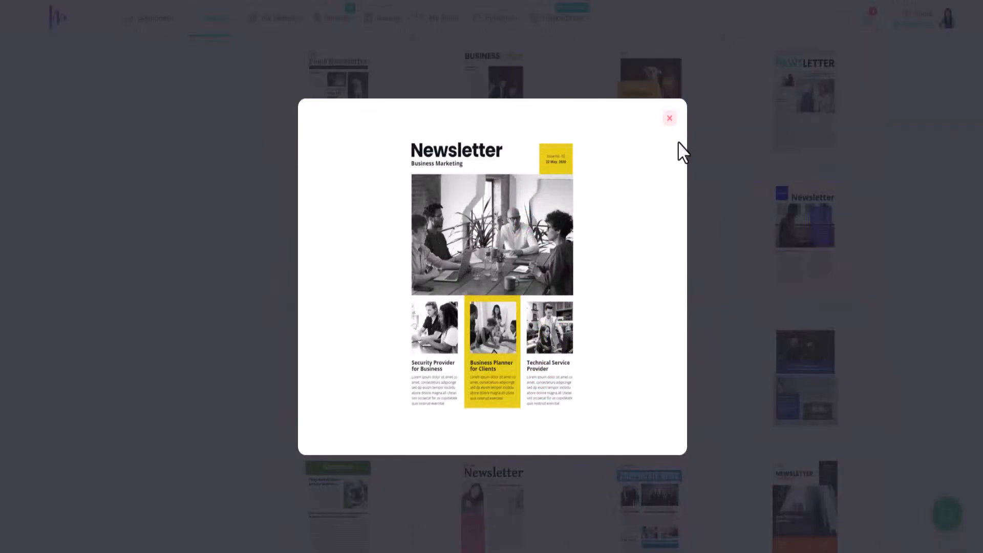
{"action": "left_click", "coordinate": [670, 118]}
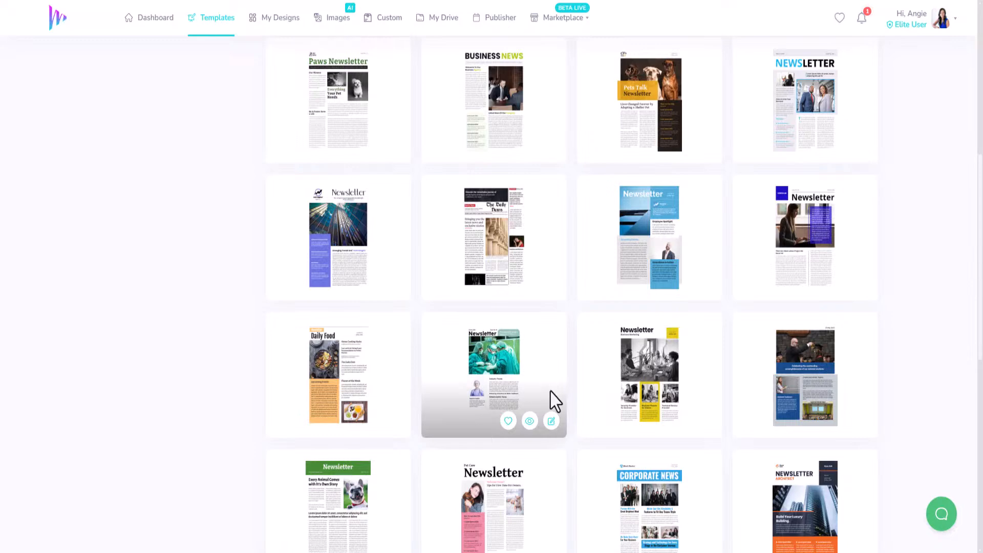
{"action": "scroll", "coordinate": [554, 395], "scroll_direction": "up", "scroll_amount": 7}
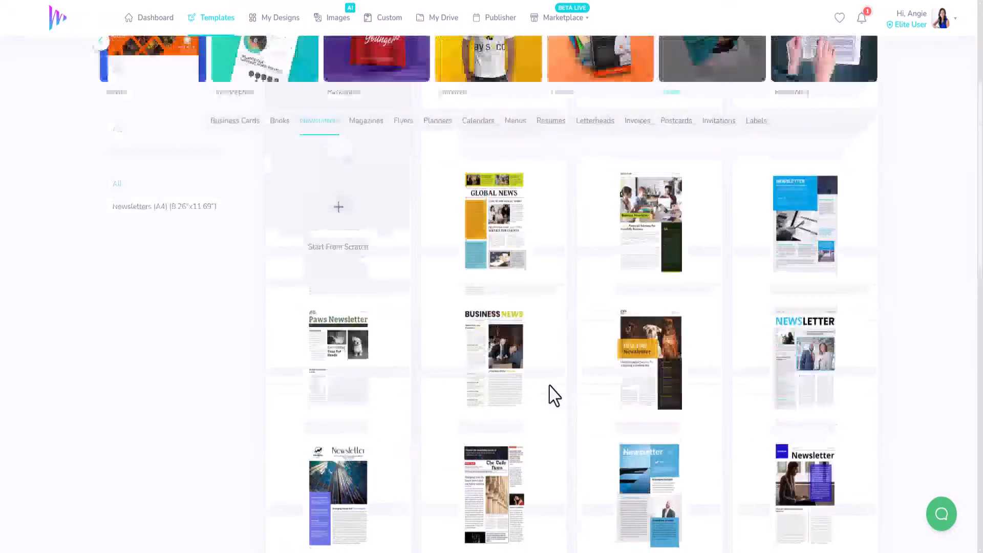